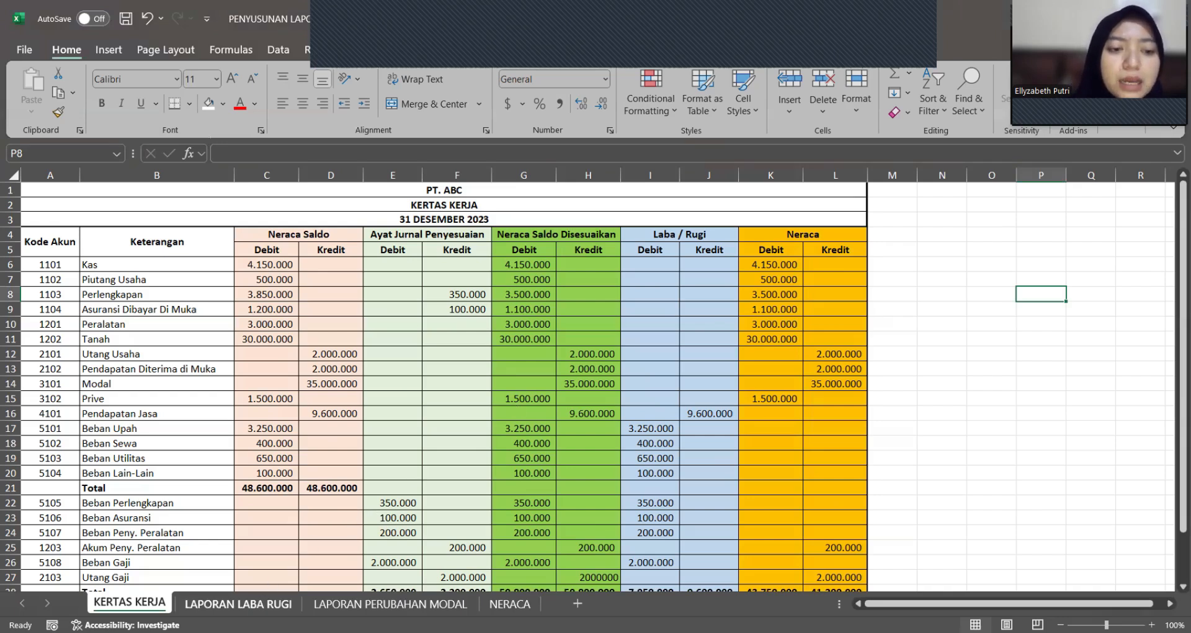
# Step: Open the LAPORAN LABA RUGI worksheet
pyautogui.click(238, 603)
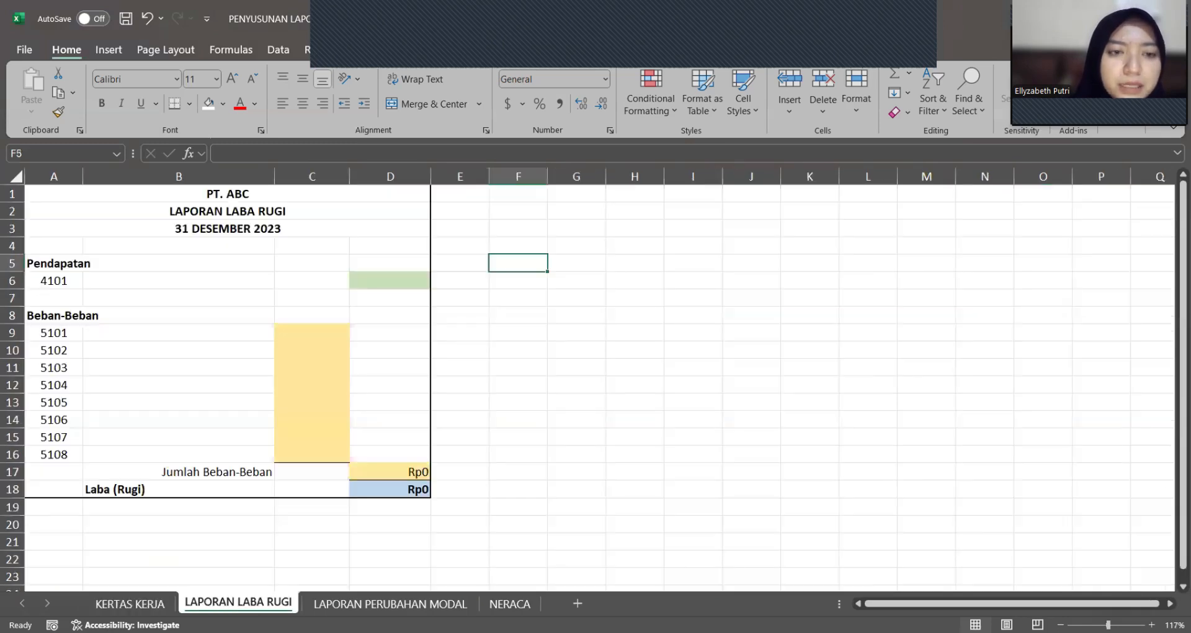
pyautogui.click(493, 296)
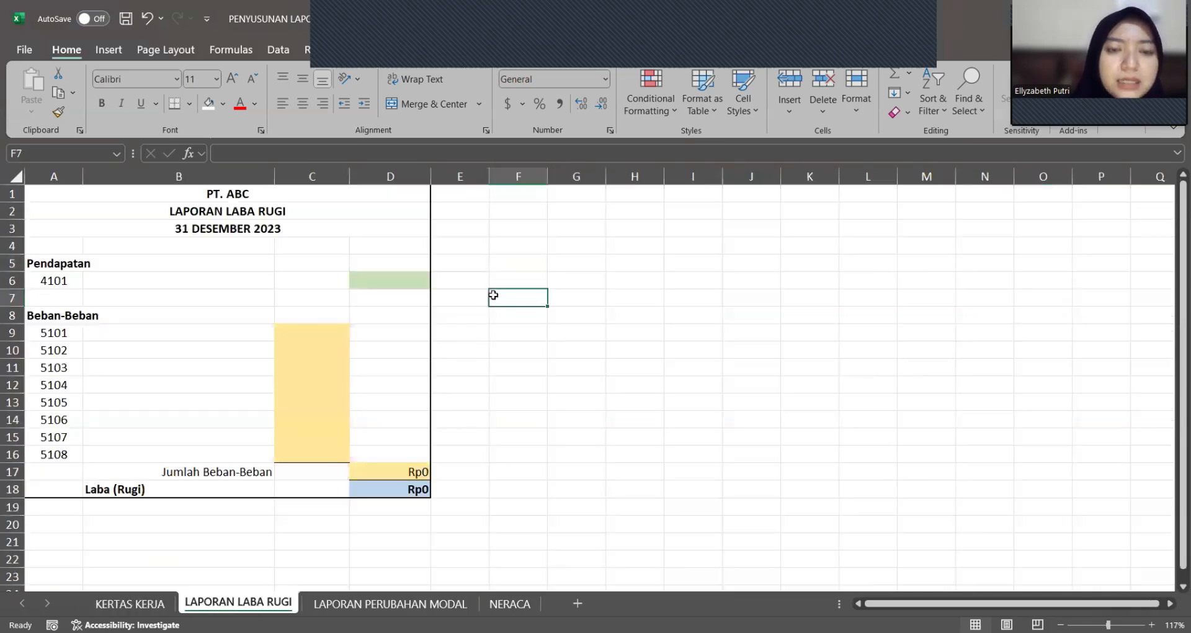
pyautogui.click(584, 298)
pyautogui.doubleClick(584, 298)
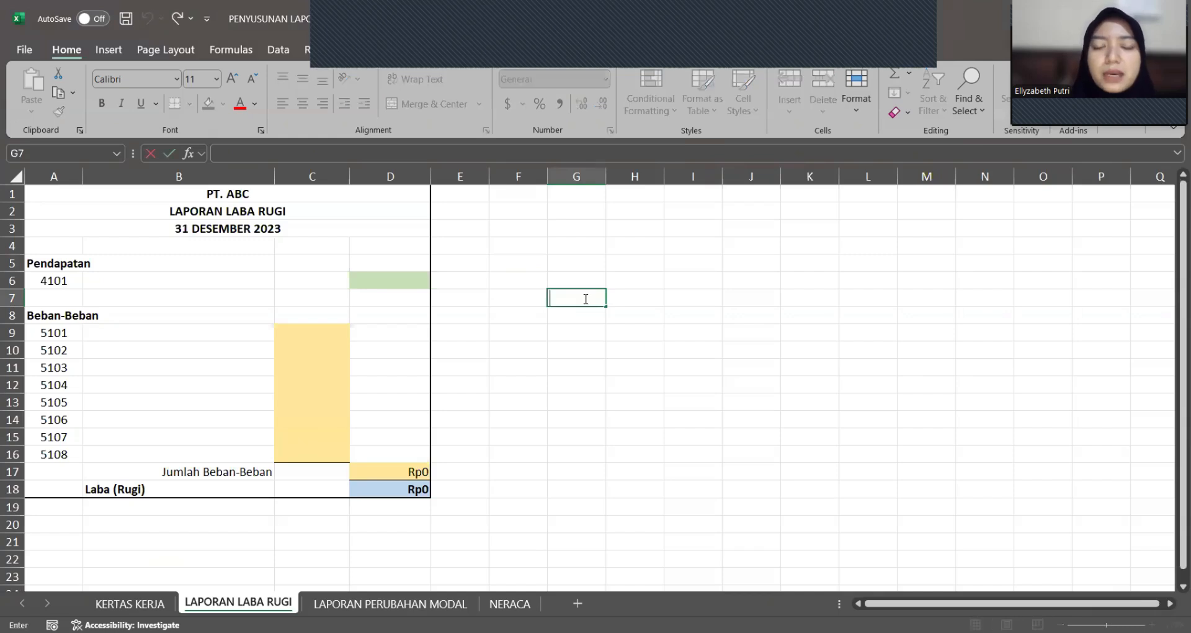
pyautogui.click(632, 294)
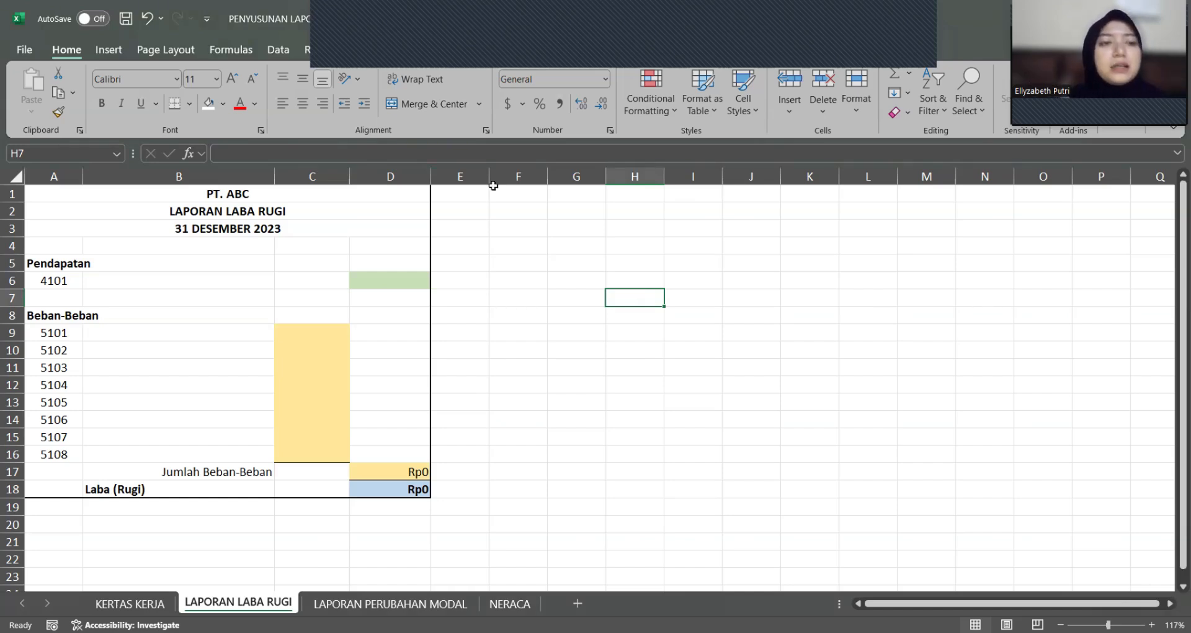
pyautogui.click(122, 279)
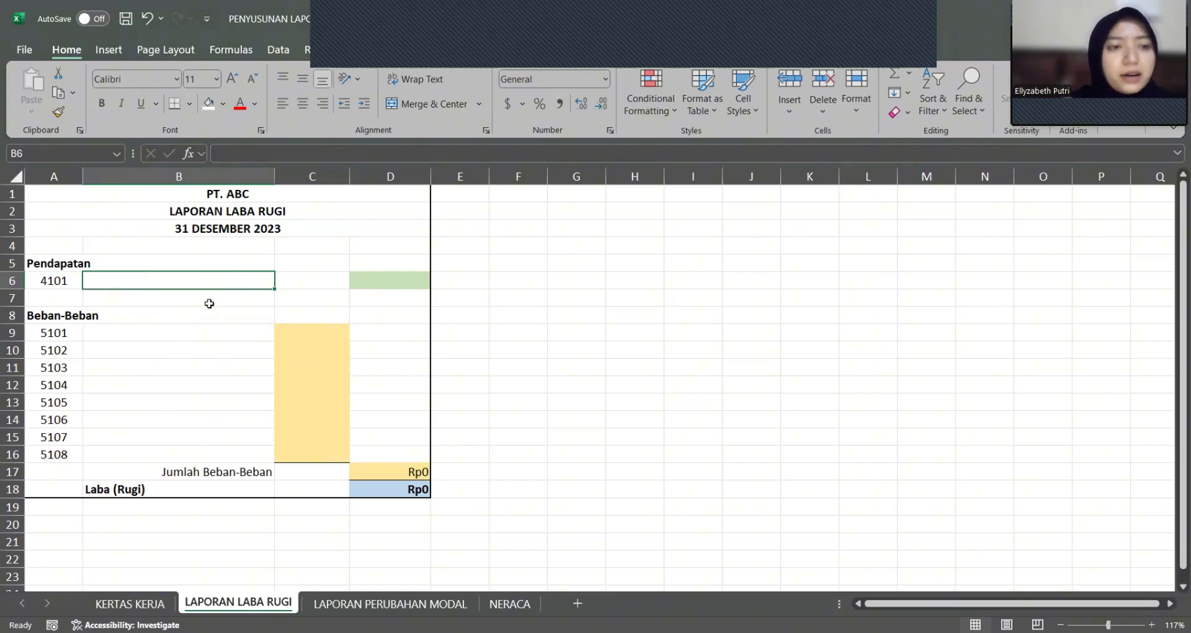
pyautogui.click(49, 281)
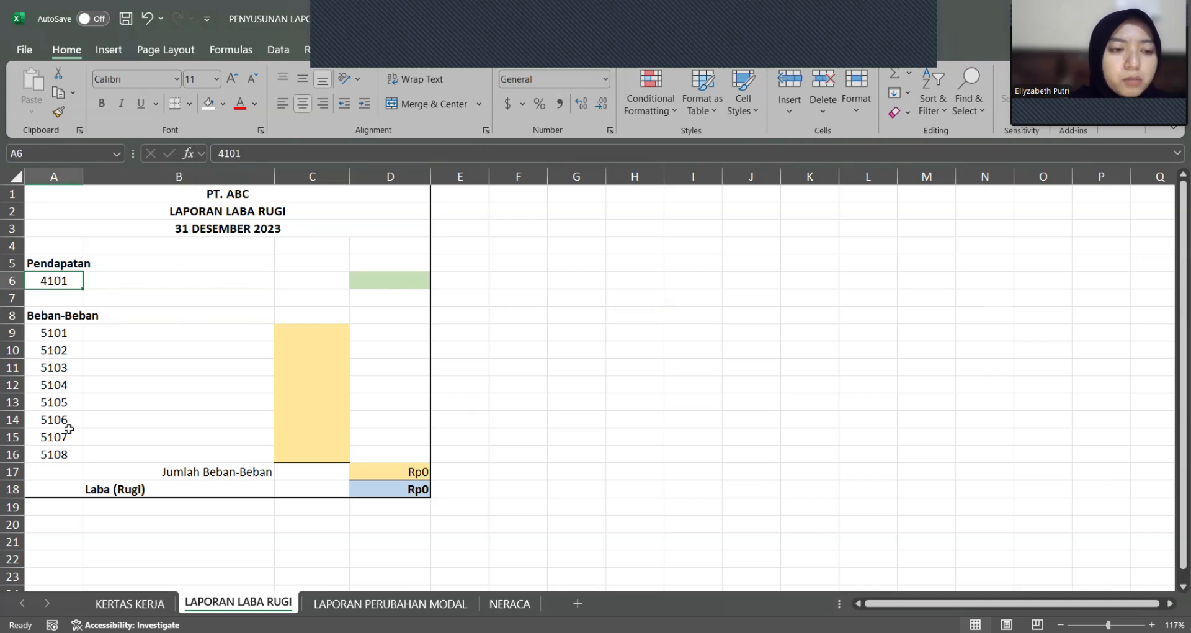
# Step: In B6, look up the account name for code A6 with =VLOOKUP(A6;'KERTAS KERJA'!$A:$B;2;0)
pyautogui.click(149, 287)
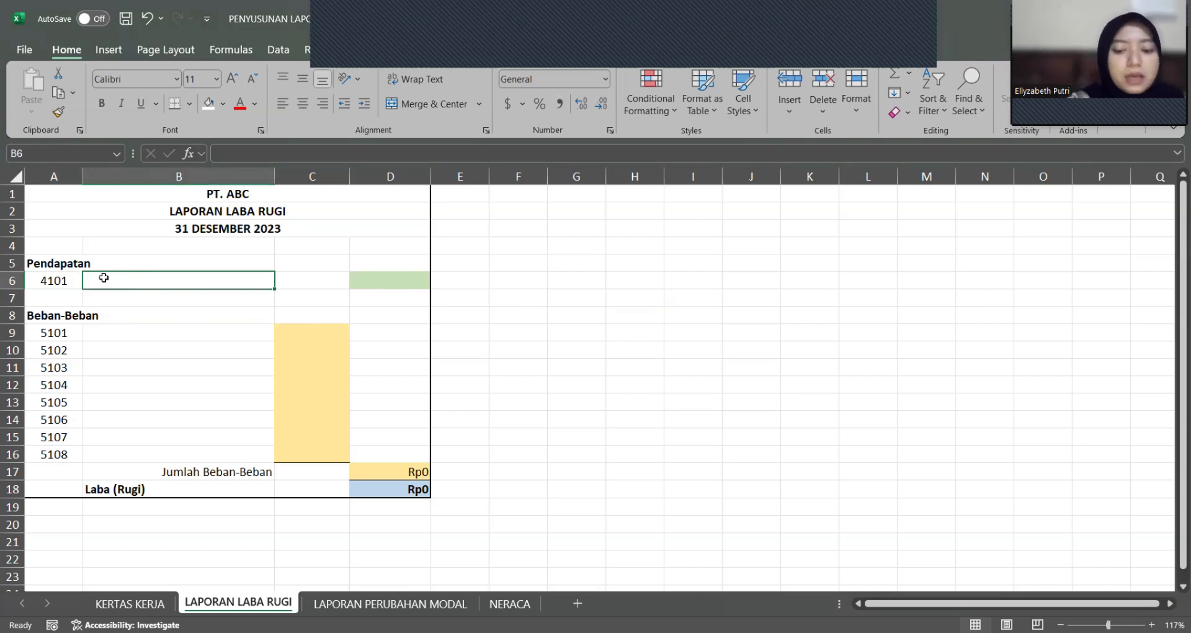
pyautogui.write('=')
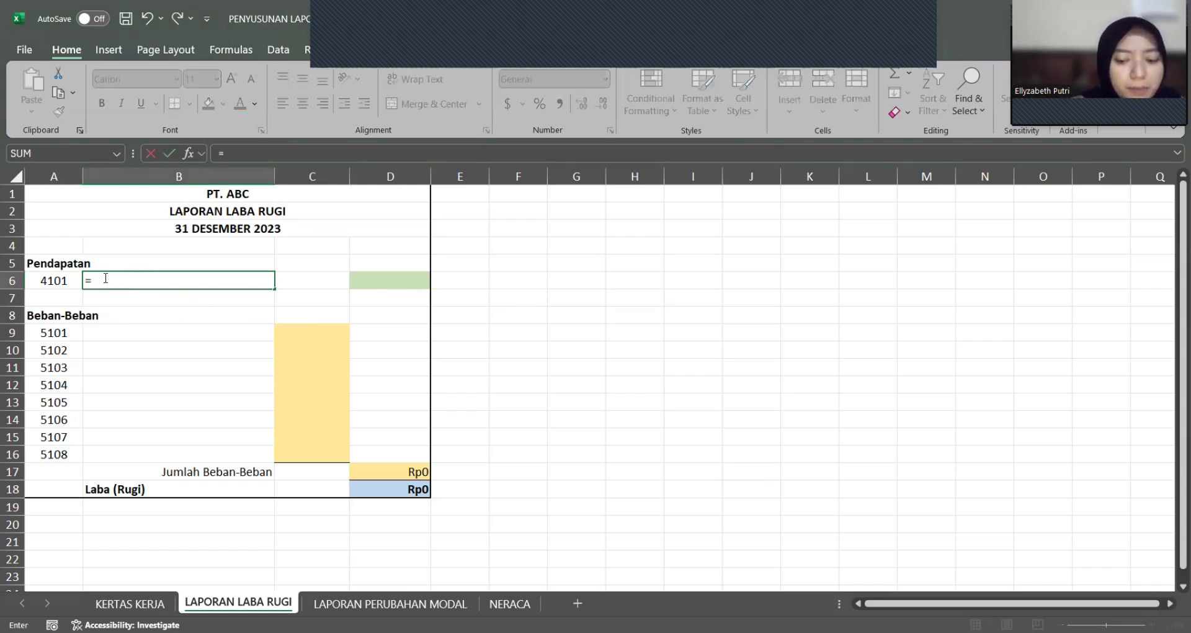
pyautogui.write('vlookup')
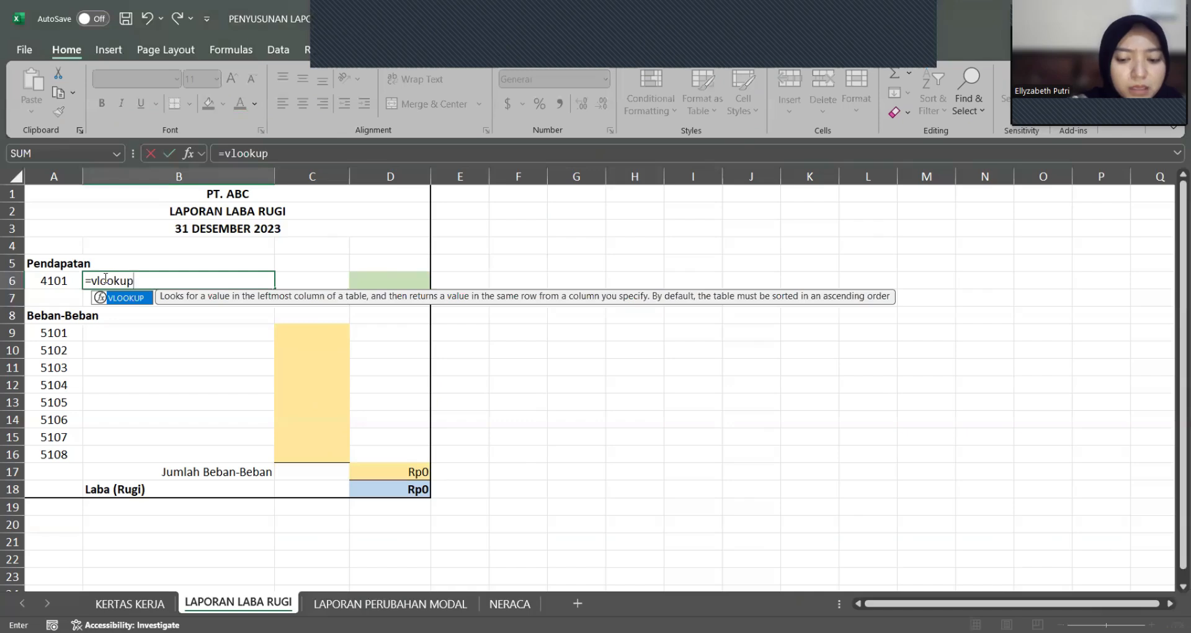
pyautogui.write('(')
pyautogui.click(65, 280)
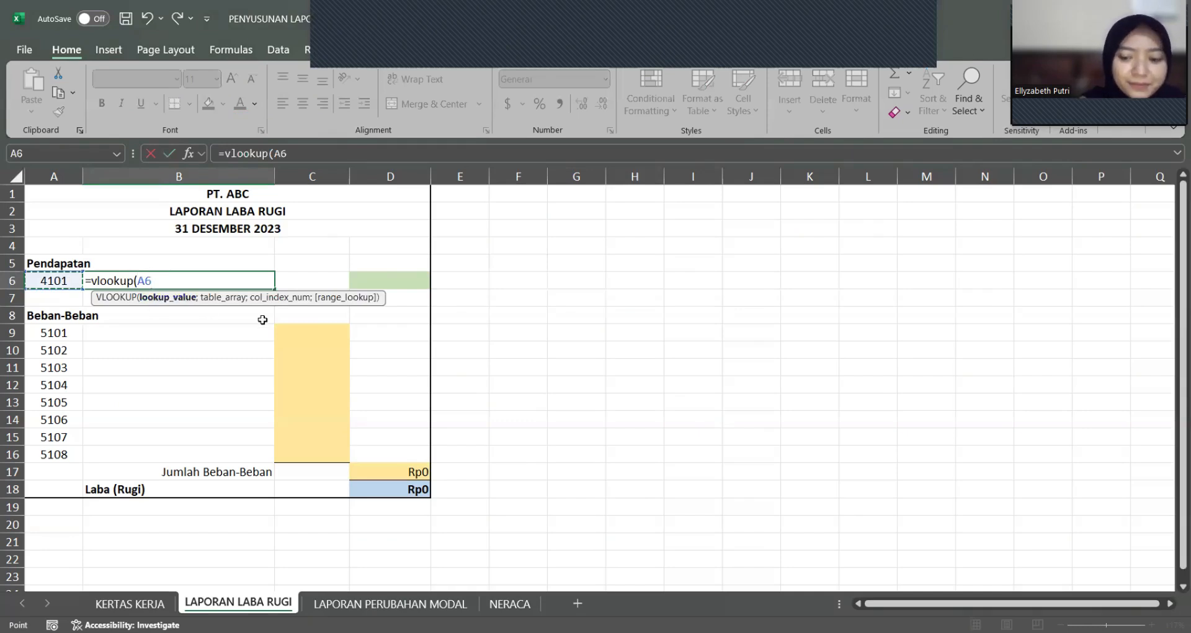
pyautogui.write(';')
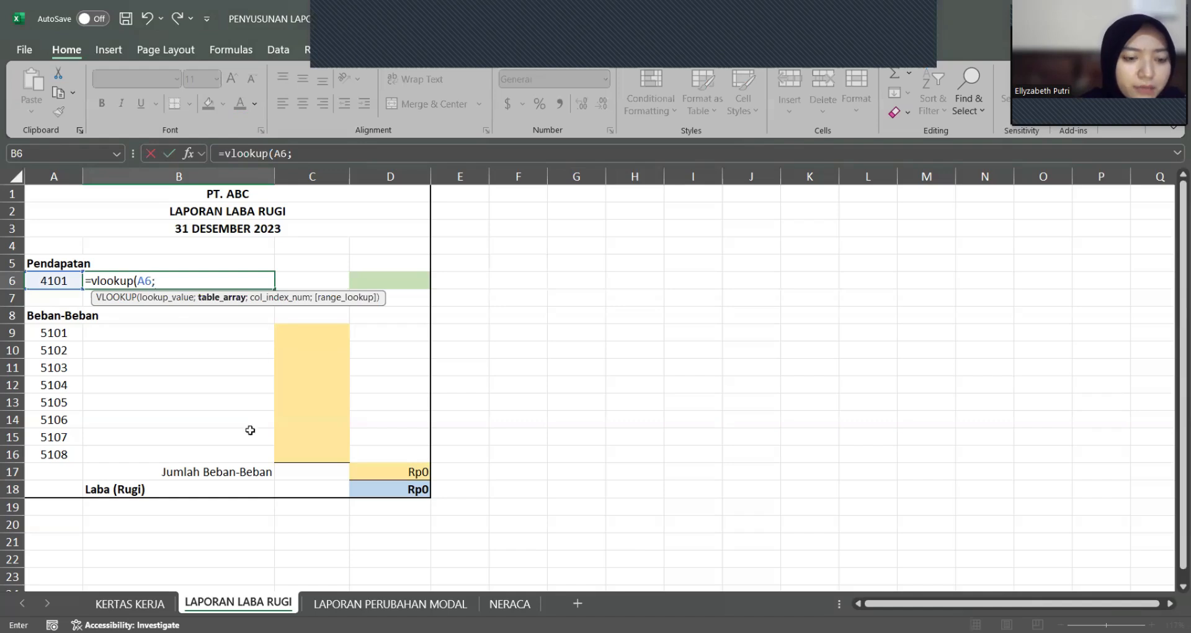
pyautogui.click(131, 603)
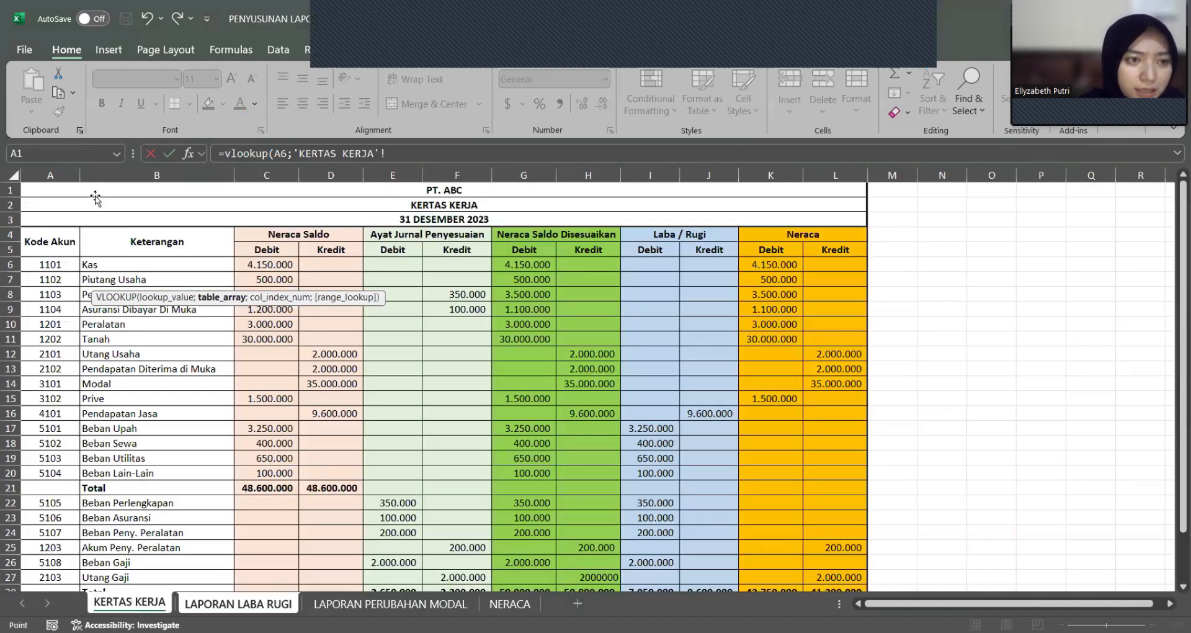
pyautogui.moveTo(68, 175); pyautogui.dragTo(133, 179)
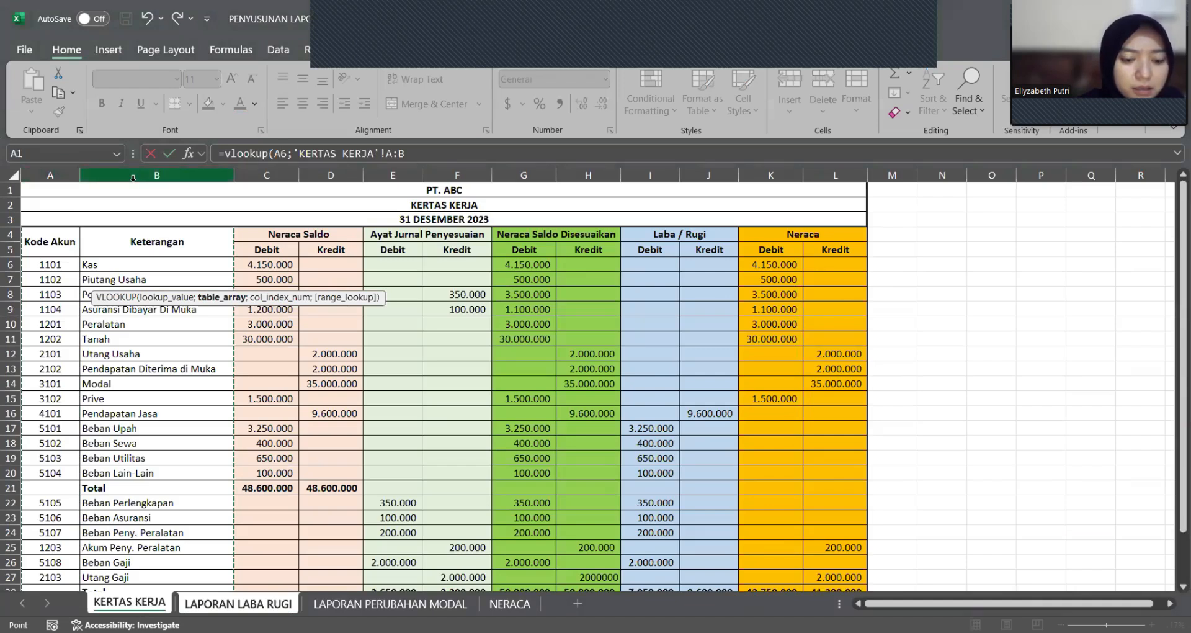
pyautogui.press('F4')
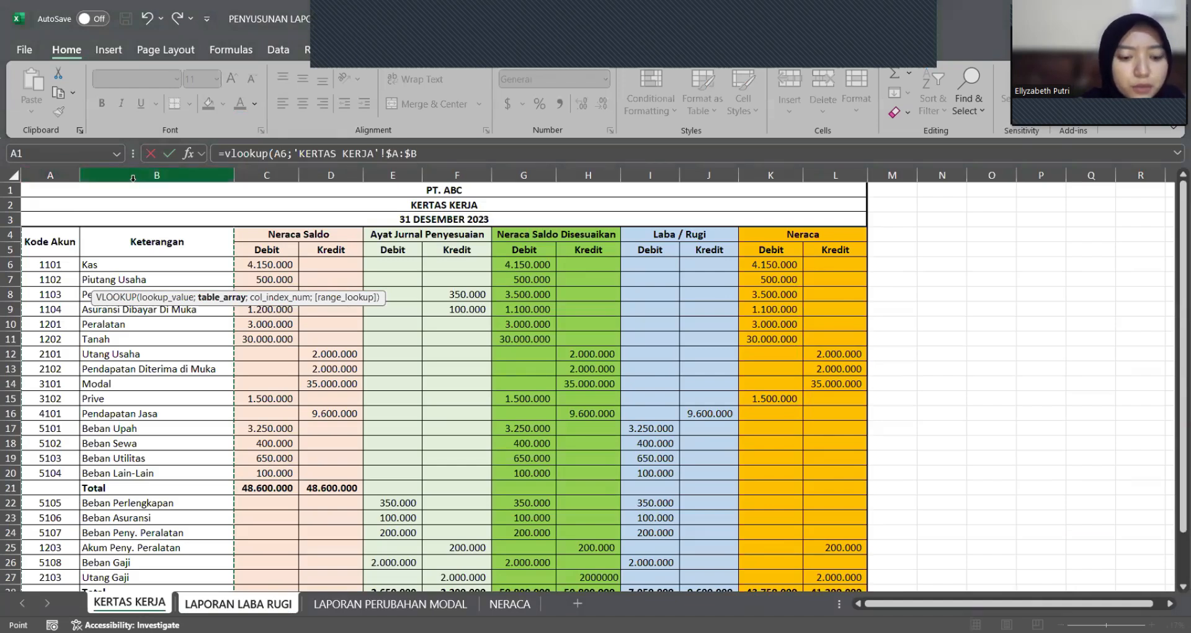
pyautogui.write(';2')
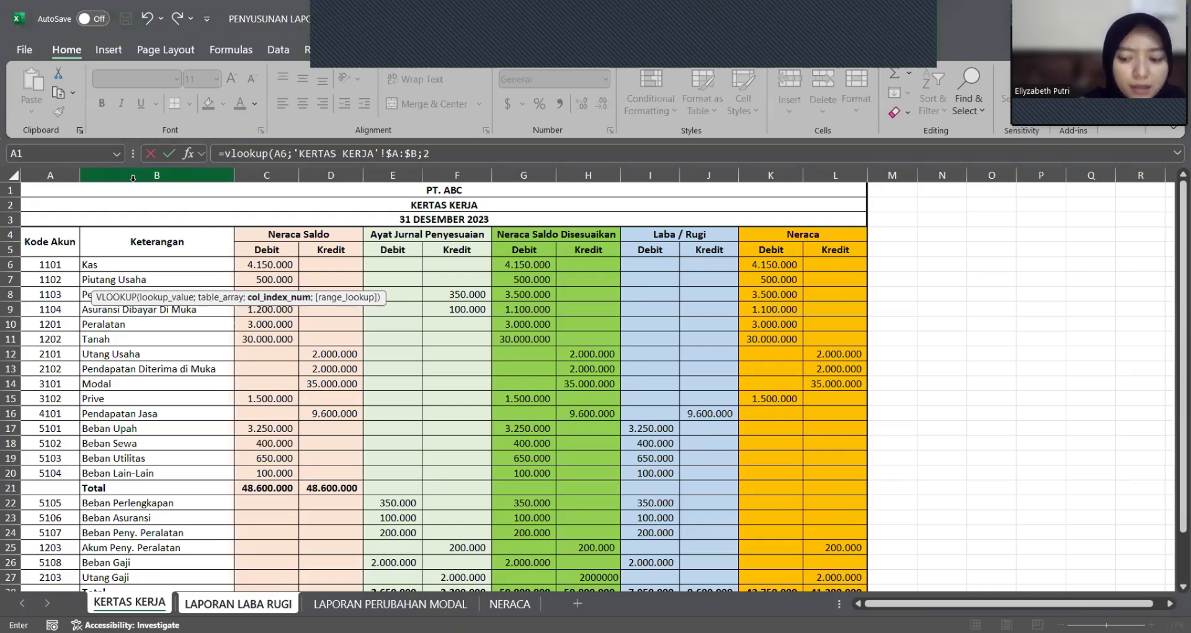
pyautogui.write(';0')
pyautogui.press('Return')
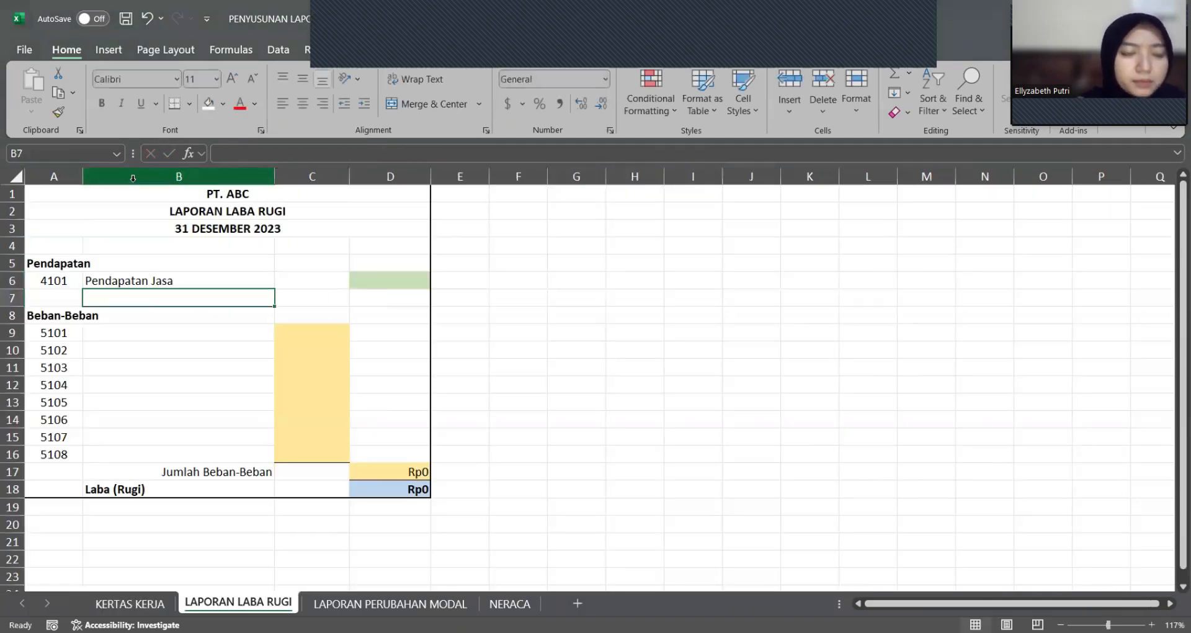
# Step: Copy the account name formula from B6 to the expense rows B9:B16
pyautogui.click(153, 281)
pyautogui.hotkey('ctrl', 'c')
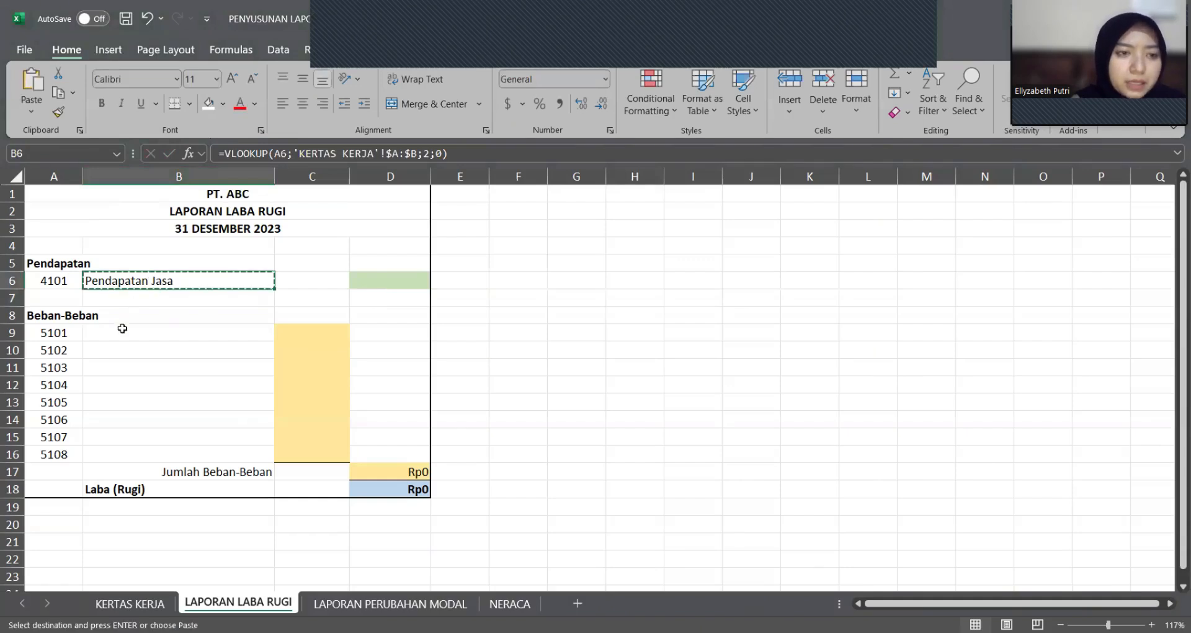
pyautogui.moveTo(126, 331); pyautogui.dragTo(121, 450)
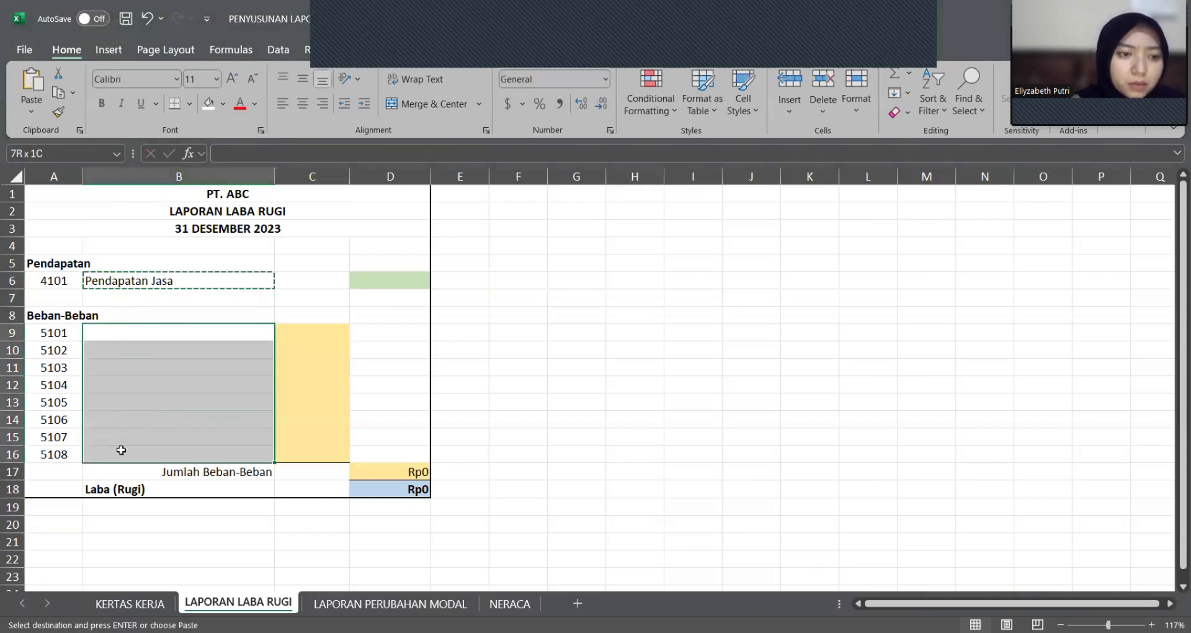
pyautogui.press('Return')
pyautogui.click(207, 448)
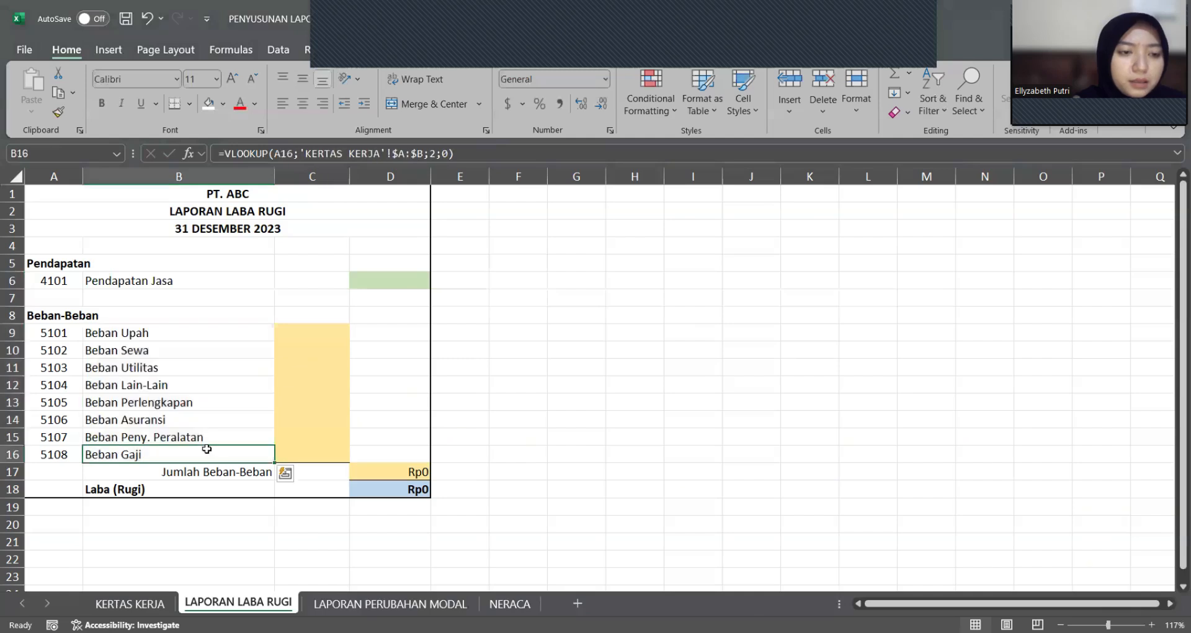
# Step: In D6, look up the Pendapatan Jasa amount with VLOOKUP of B6 in columns B:J of KERTAS KERJA, returning column 9
pyautogui.click(384, 281)
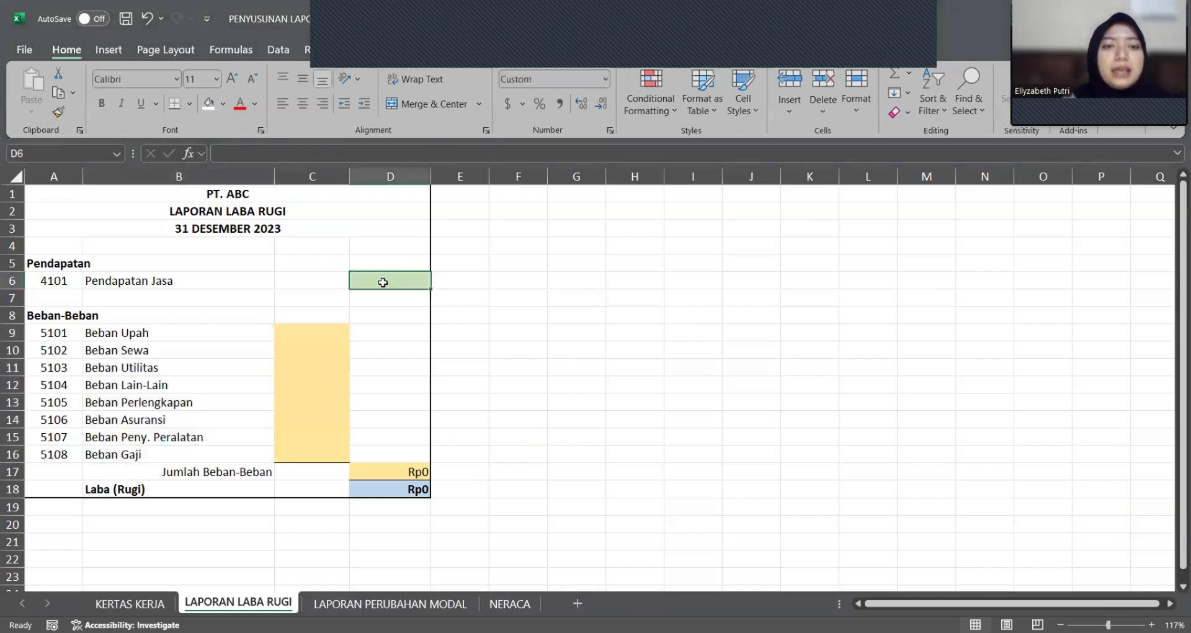
pyautogui.write('=')
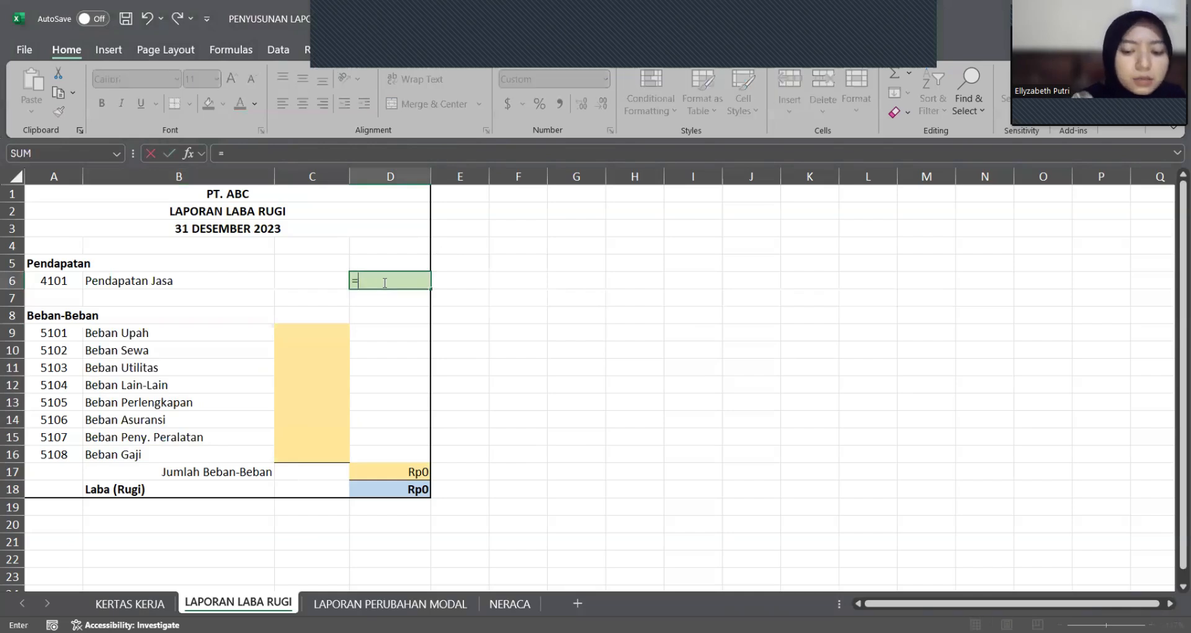
pyautogui.write('vlookup')
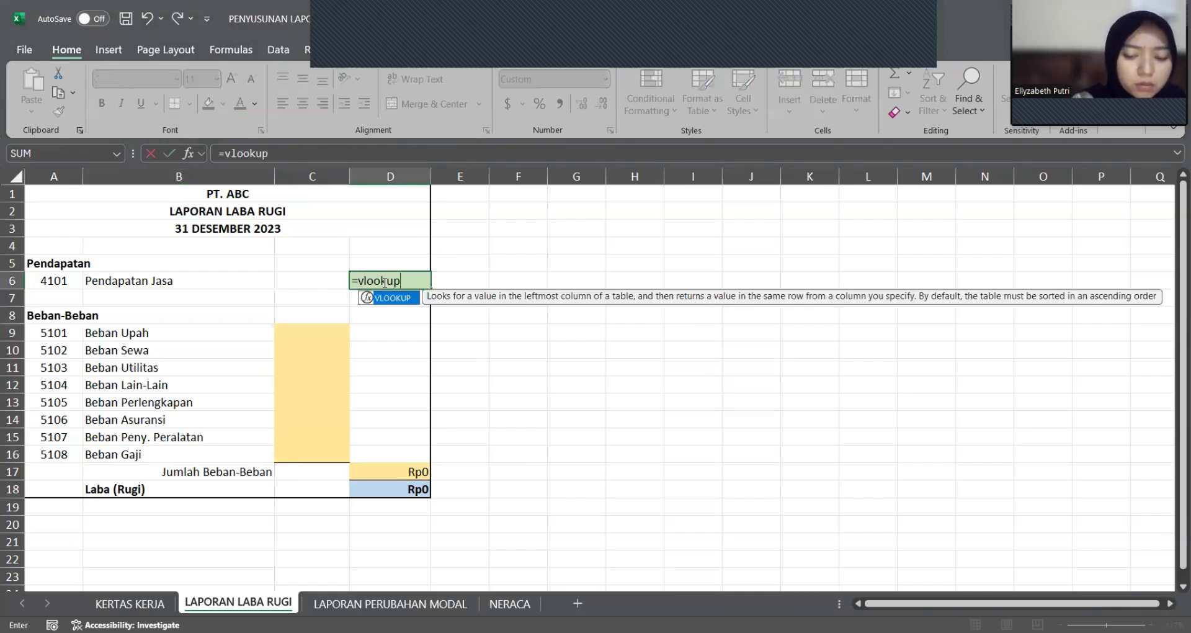
pyautogui.write('(')
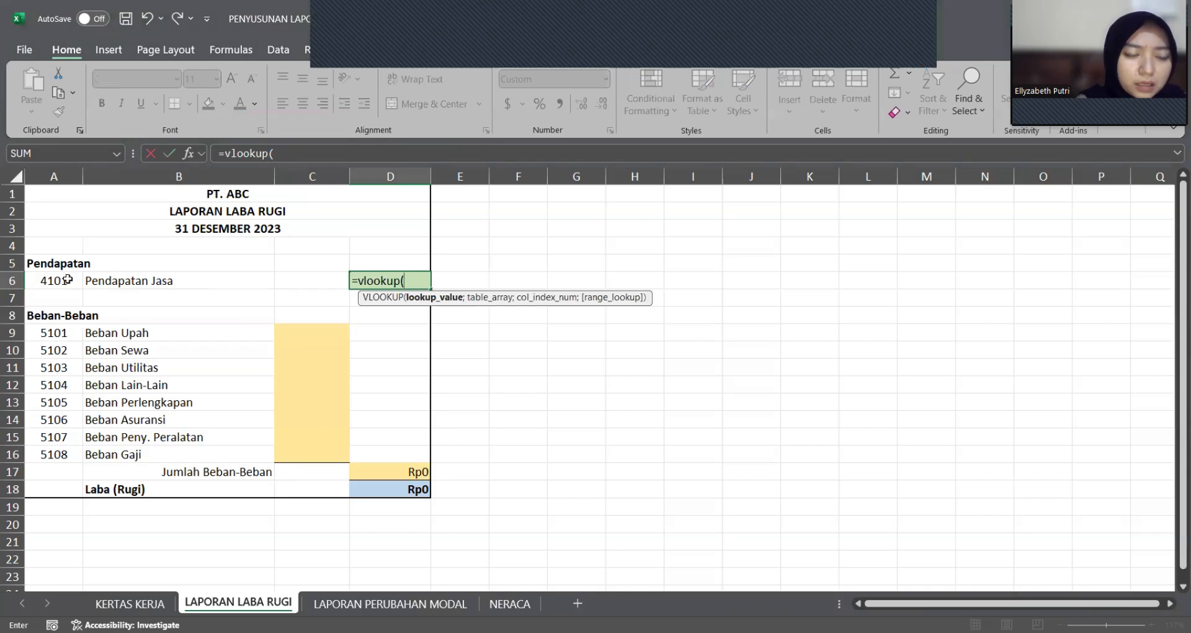
pyautogui.click(145, 283)
pyautogui.write(';')
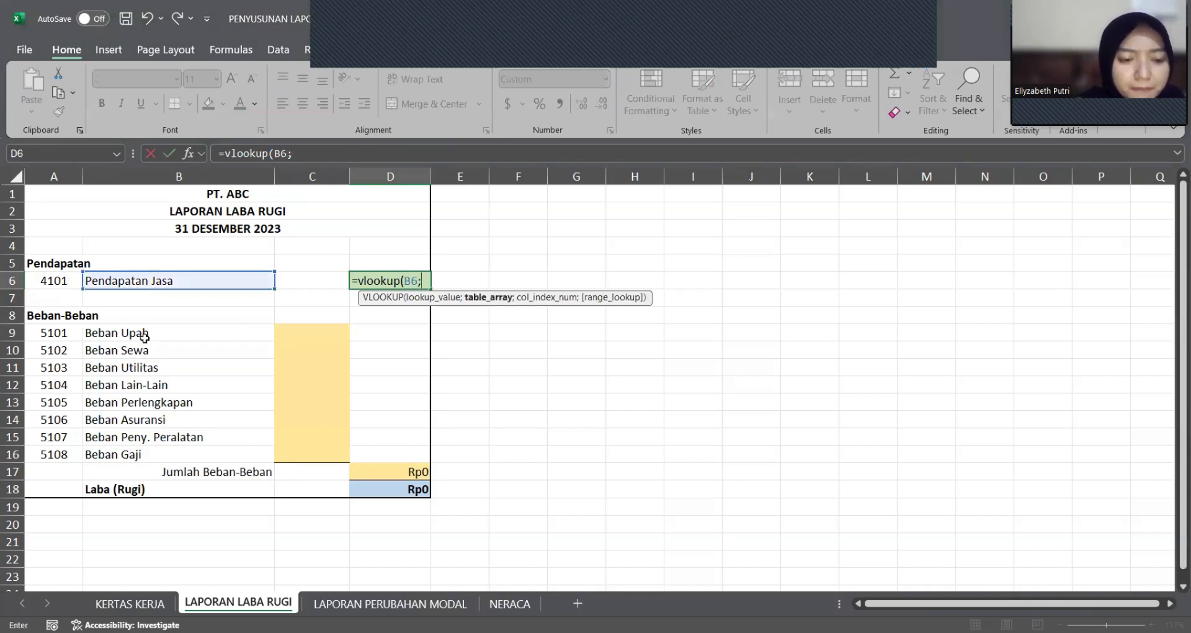
pyautogui.click(137, 608)
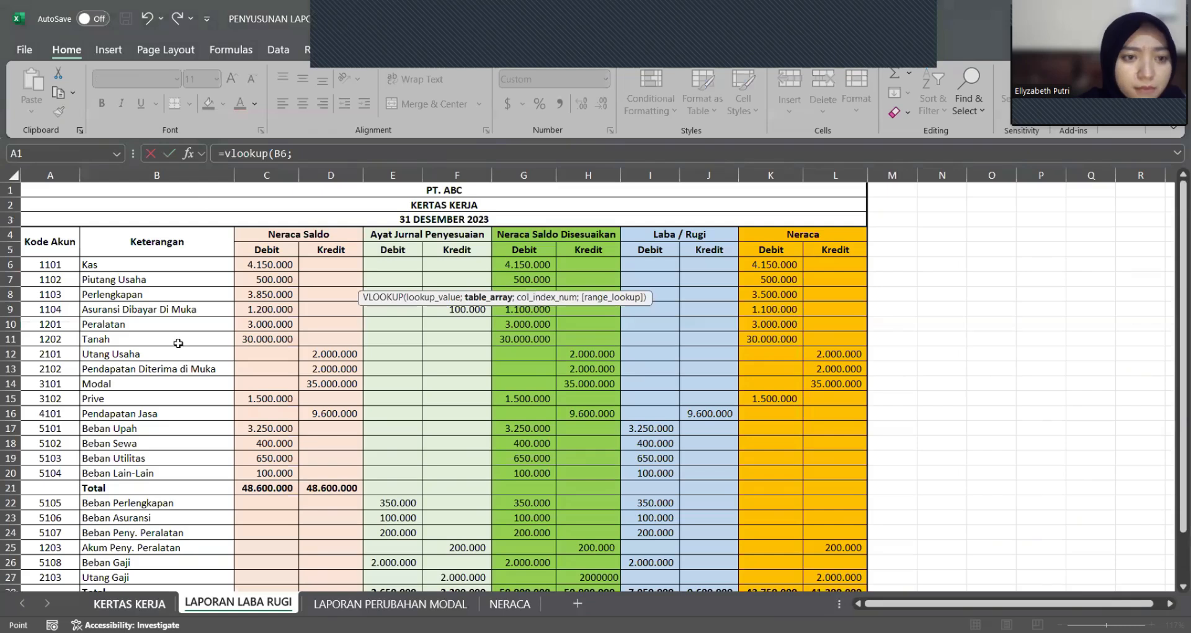
pyautogui.click(178, 176)
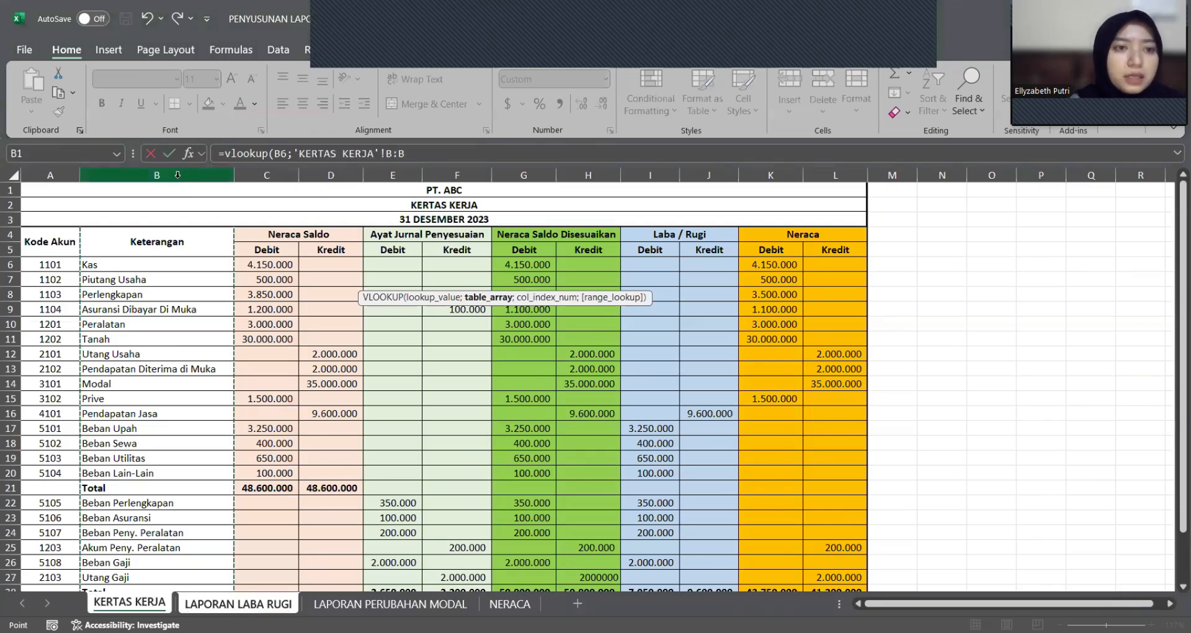
pyautogui.moveTo(178, 176); pyautogui.dragTo(590, 176)
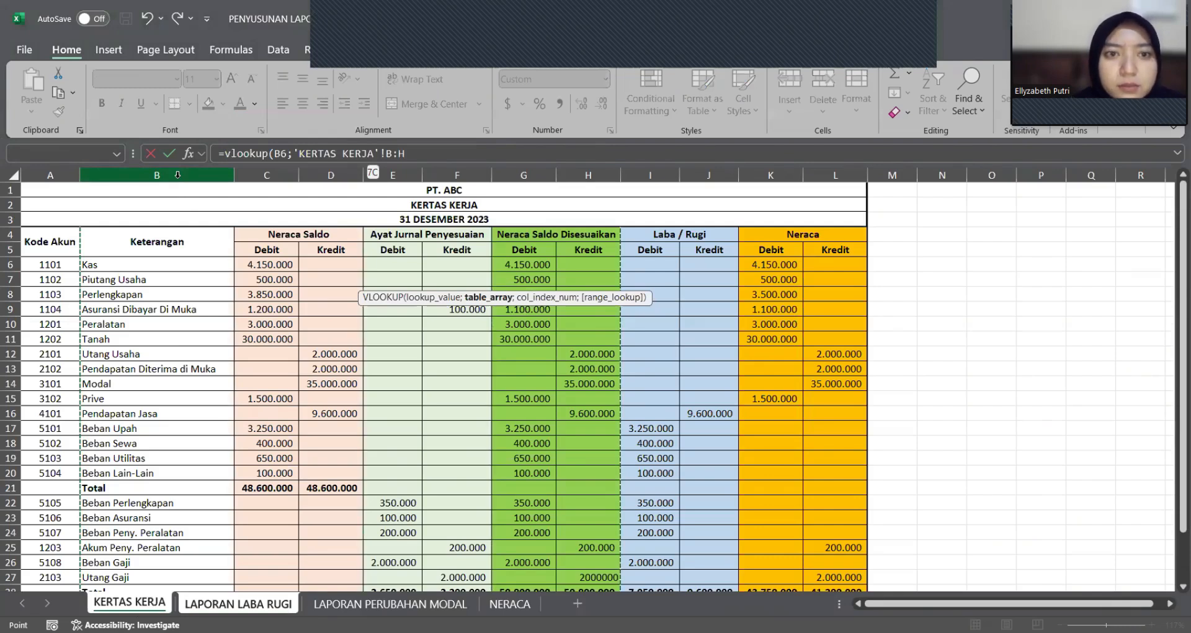
pyautogui.moveTo(590, 176); pyautogui.dragTo(709, 175)
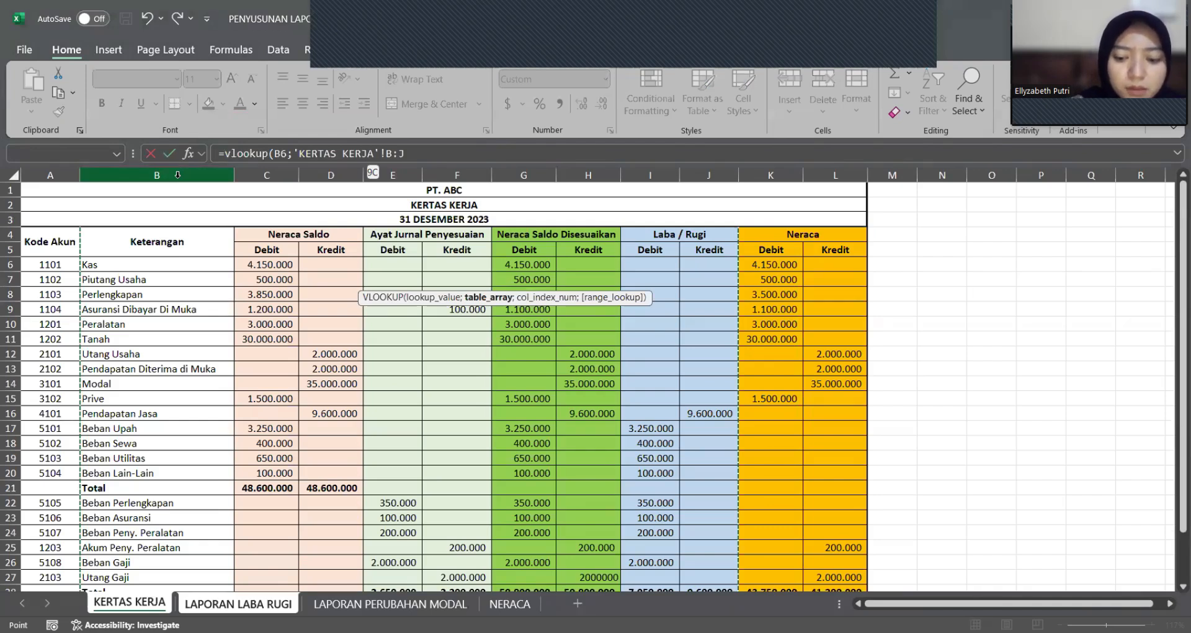
pyautogui.write(';9')
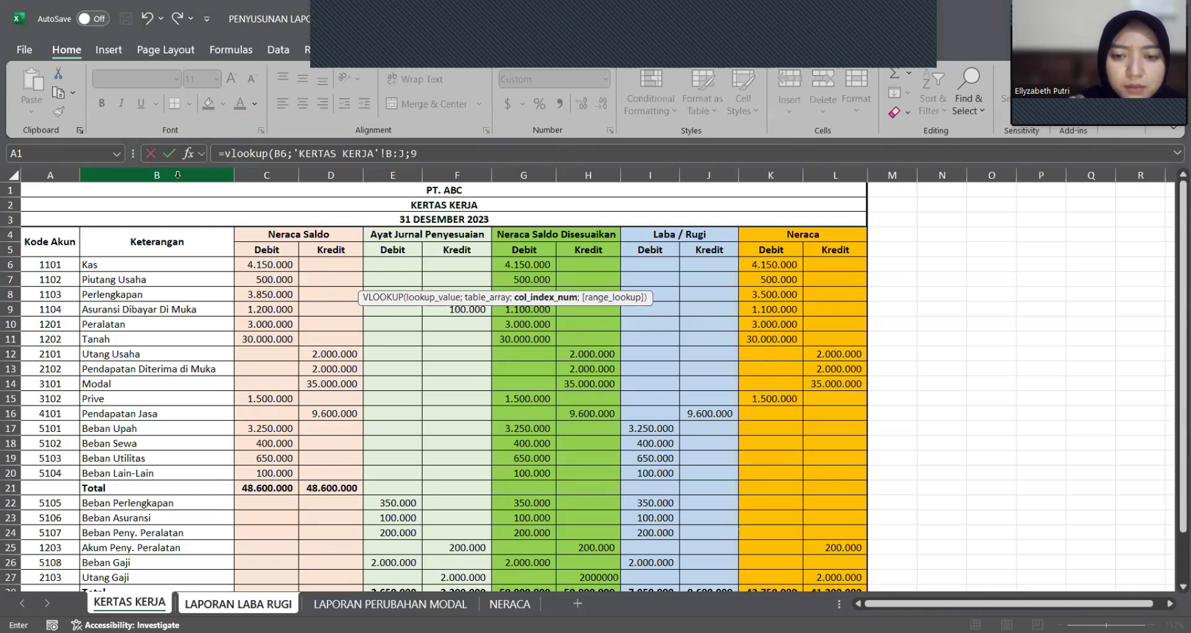
pyautogui.press('Return')
# Step: In C9, look up the Beban Upah amount with =VLOOKUP(B9;'KERTAS KERJA'!B:J;8;0)
pyautogui.press('Left')
pyautogui.press('Left')
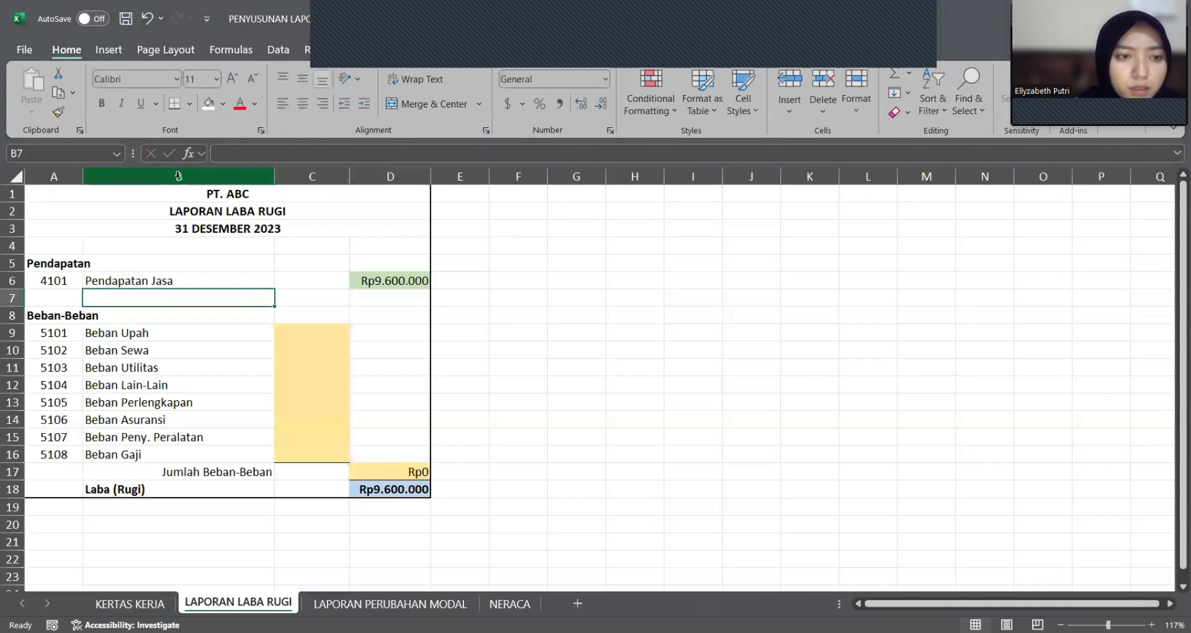
pyautogui.press('Right')
pyautogui.press('Down')
pyautogui.press('Down')
pyautogui.write('=')
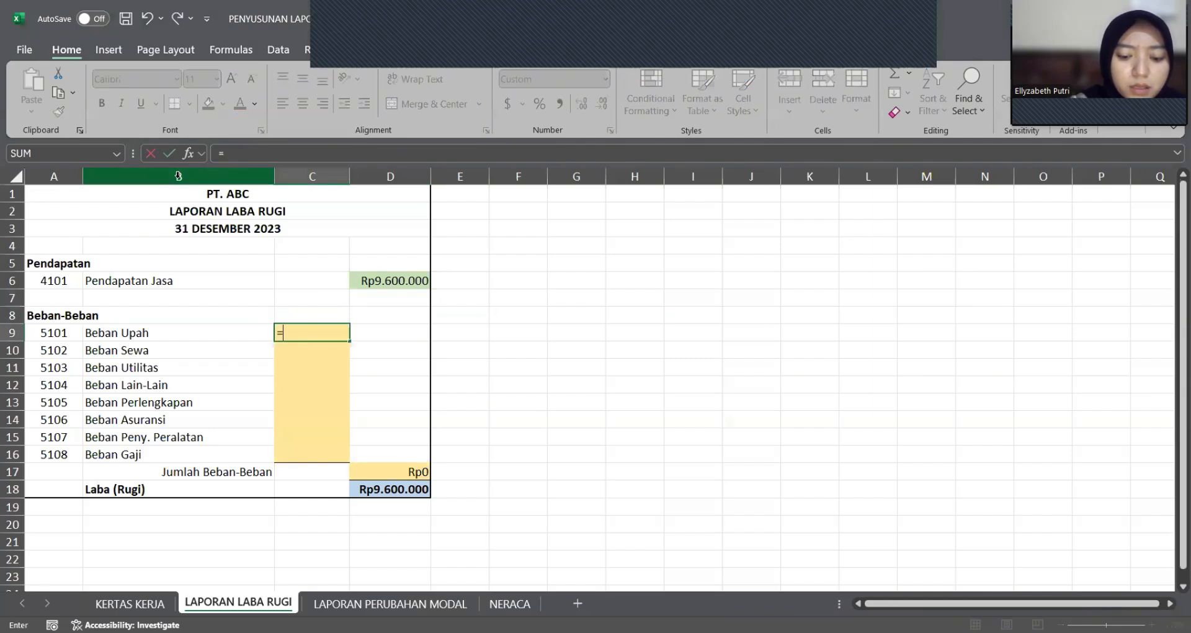
pyautogui.write('vloo')
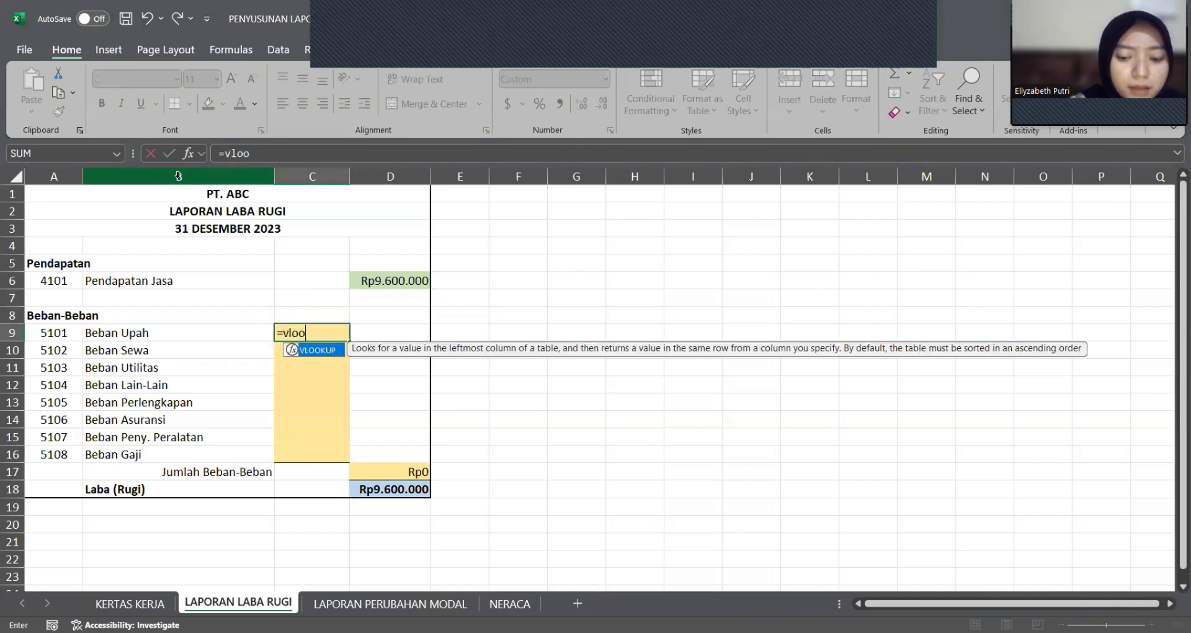
pyautogui.write('kup(')
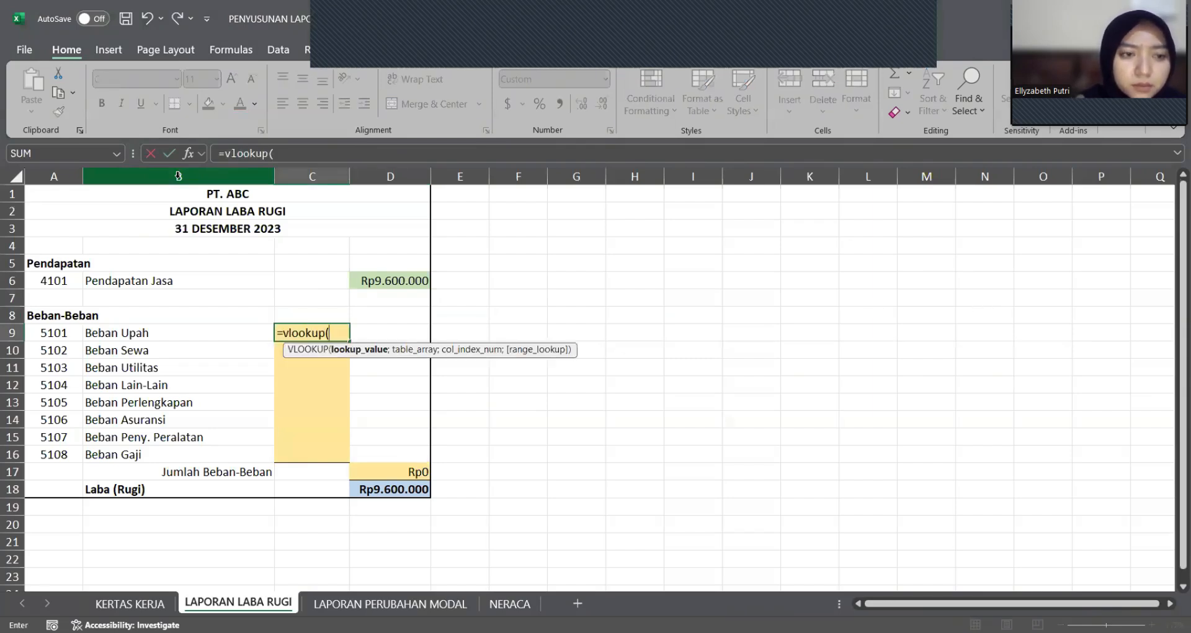
pyautogui.click(164, 335)
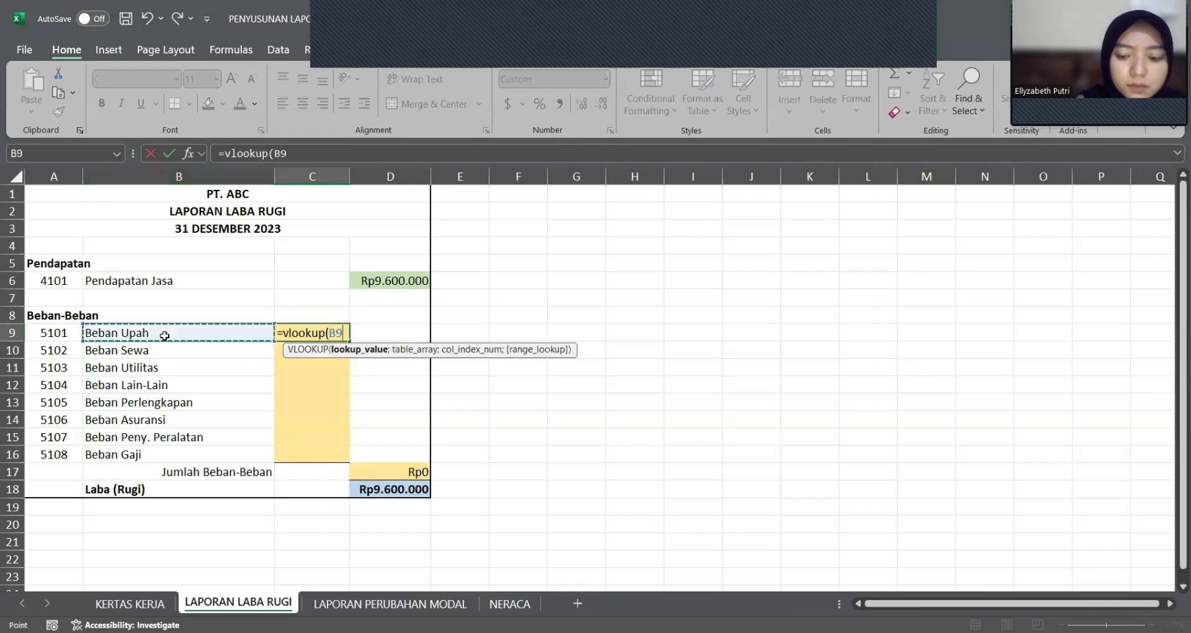
pyautogui.write(';')
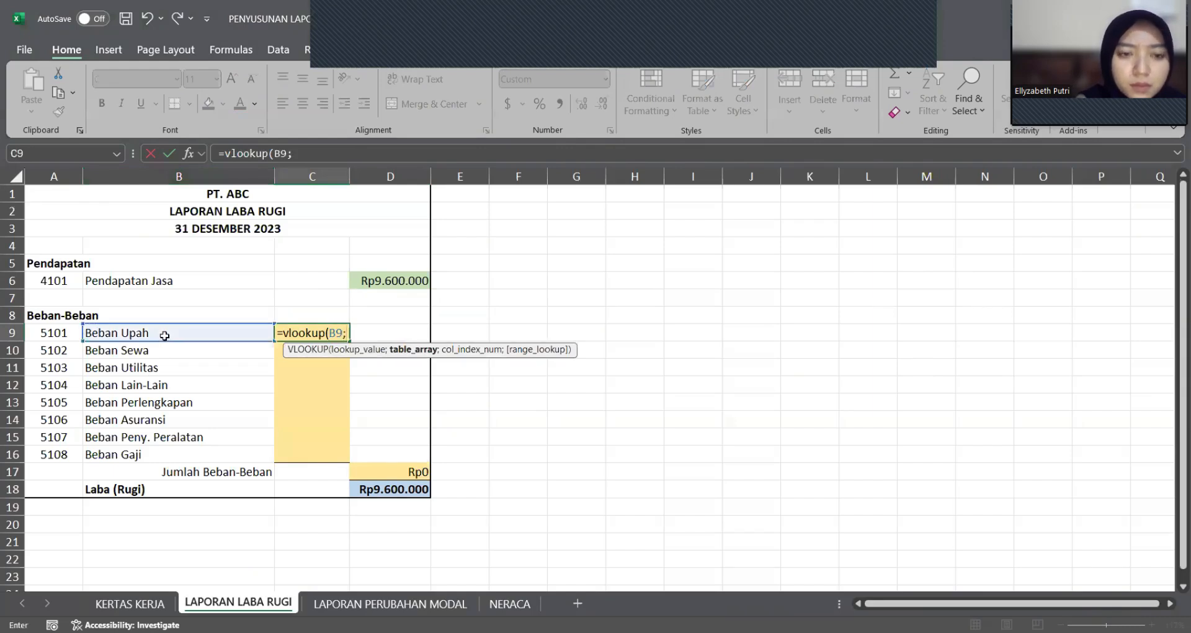
pyautogui.click(143, 604)
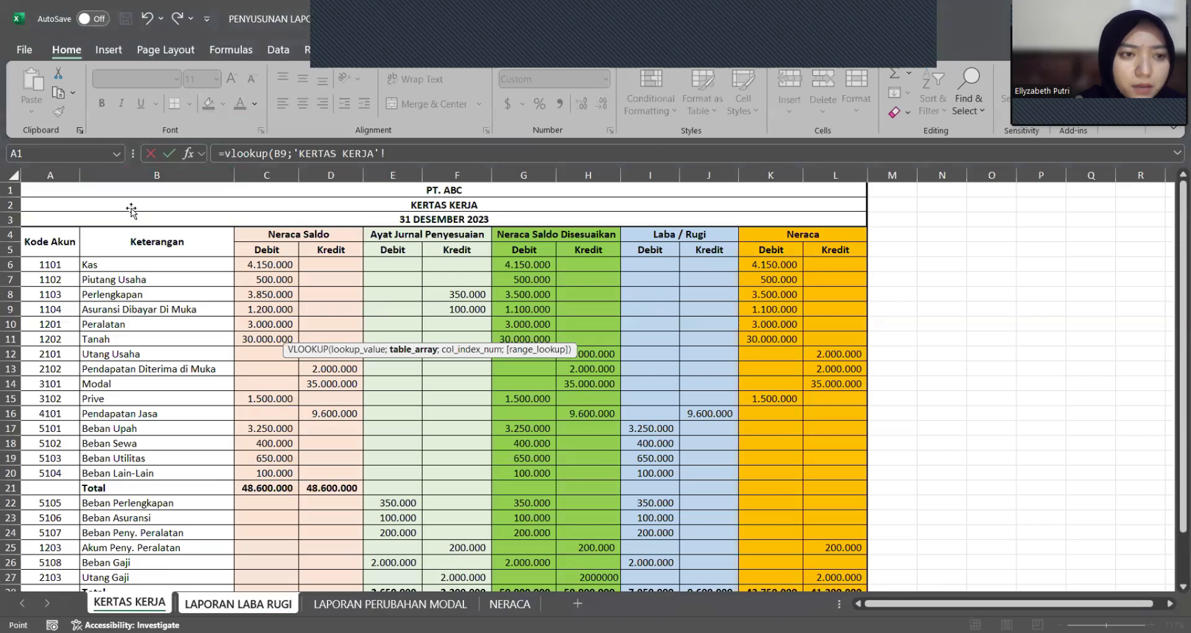
pyautogui.click(128, 175)
pyautogui.moveTo(128, 175); pyautogui.dragTo(709, 175)
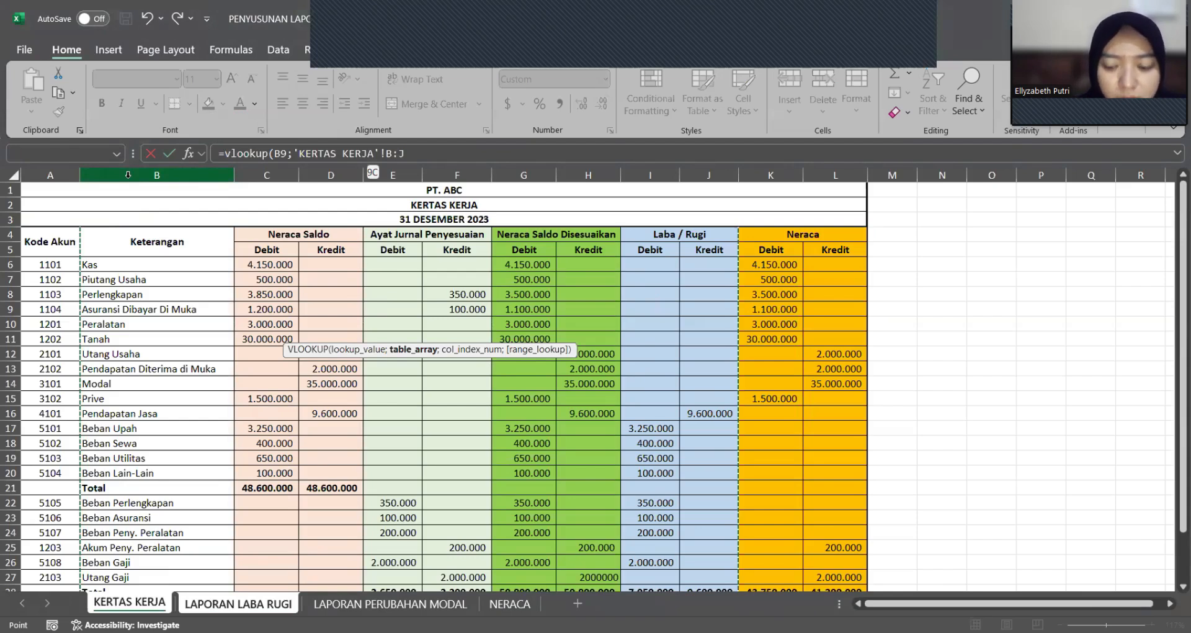
pyautogui.write(';8')
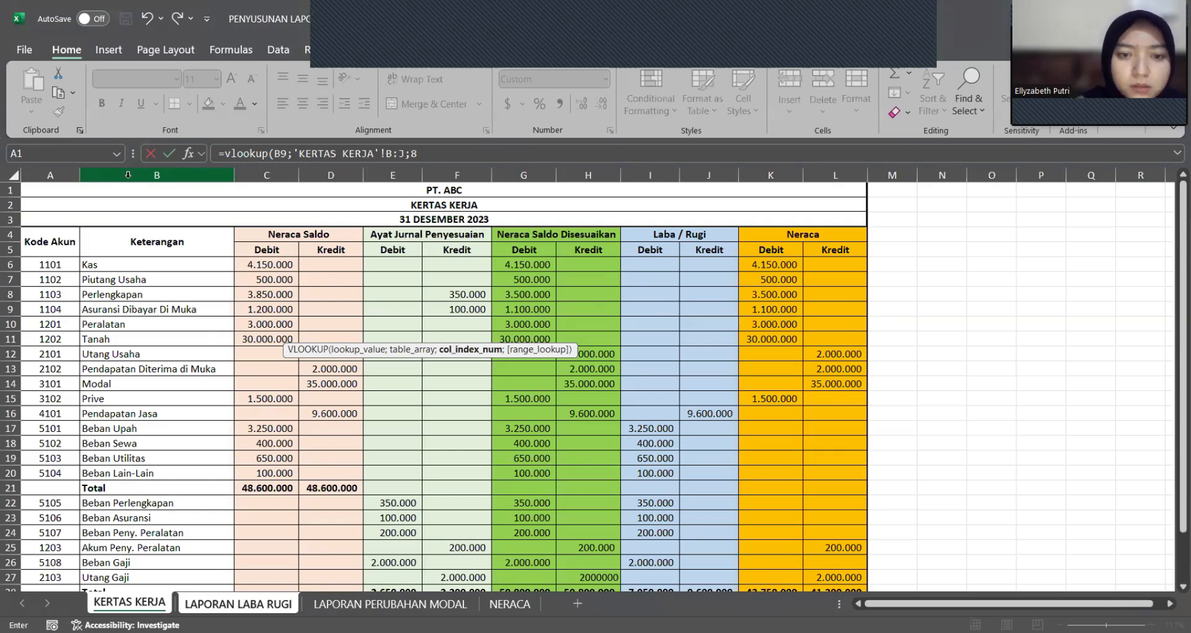
pyautogui.write(';0')
pyautogui.press('Return')
# Step: Copy the expense amount formula from C9 to the remaining expense rows C10:C16
pyautogui.press('Up')
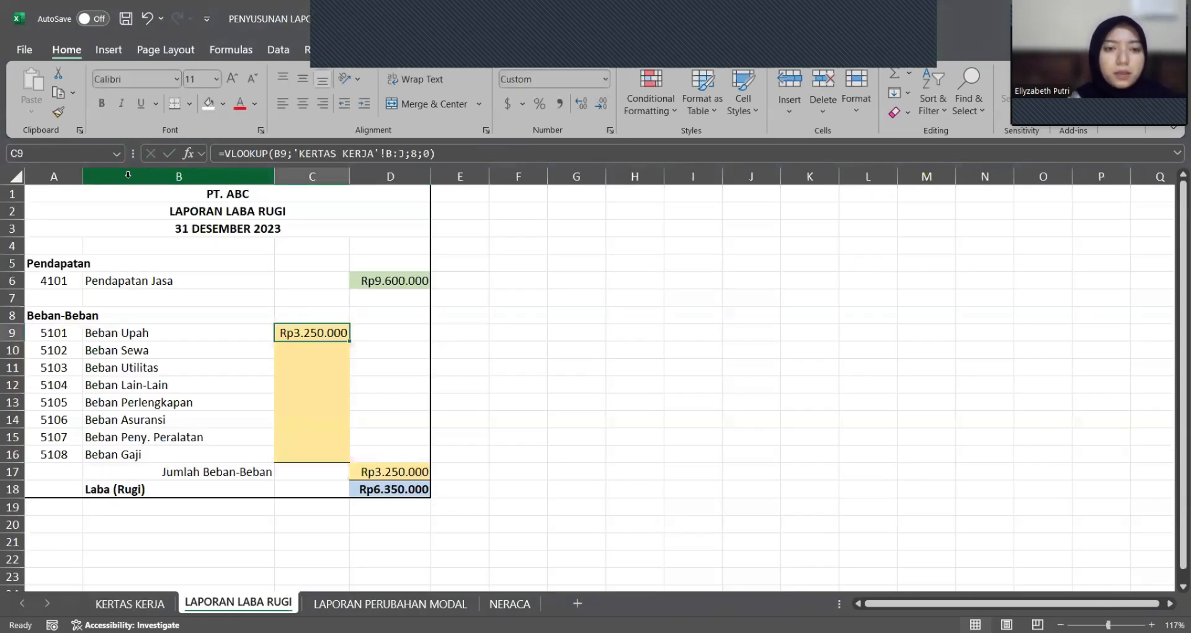
pyautogui.hotkey('ctrl', 'c')
pyautogui.press('Down')
pyautogui.hotkey('shift', 'Down')
pyautogui.hotkey('shift', 'Down')
pyautogui.hotkey('shift', 'Down')
pyautogui.hotkey('shift', 'Down')
pyautogui.hotkey('shift', 'Down')
pyautogui.hotkey('shift', 'Down')
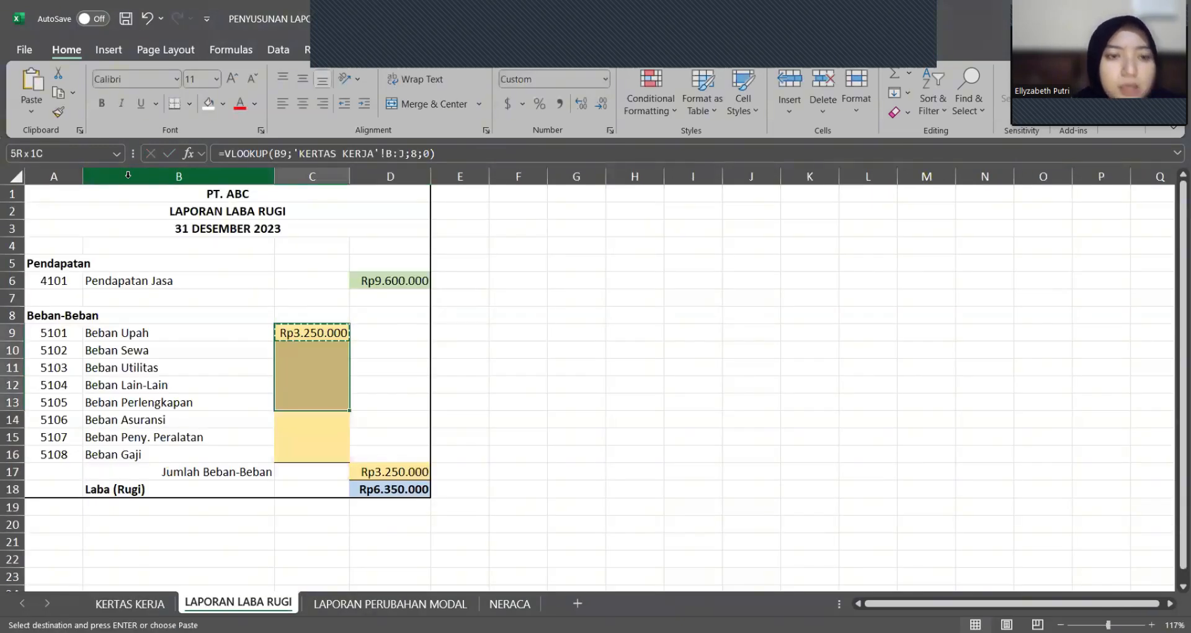
pyautogui.press('Return')
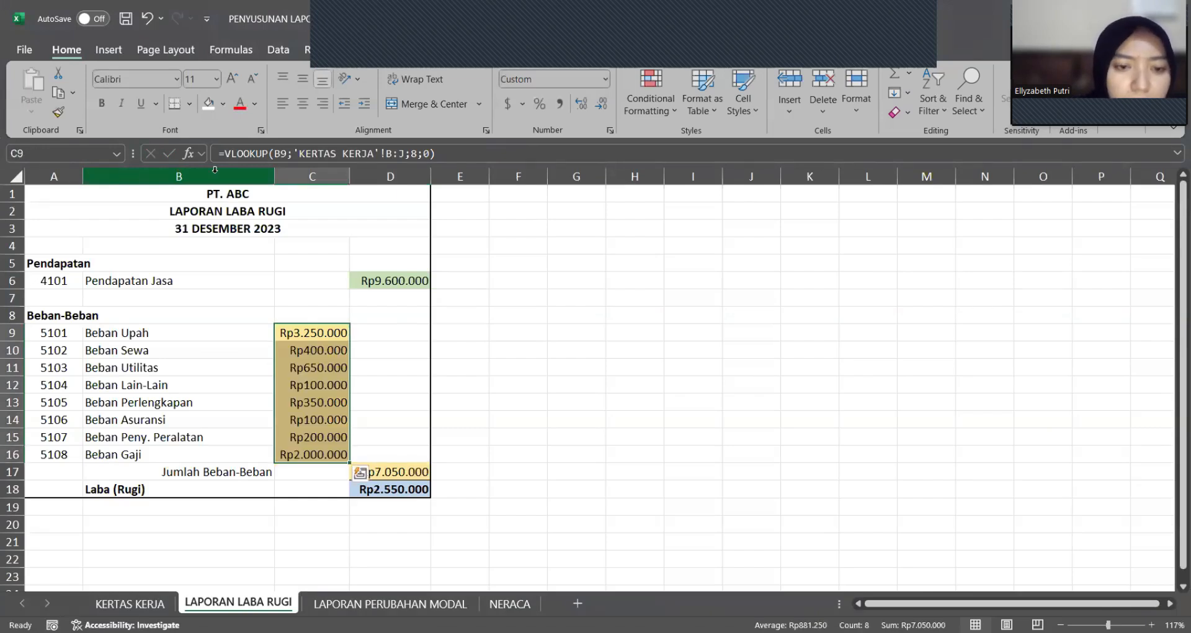
pyautogui.click(474, 467)
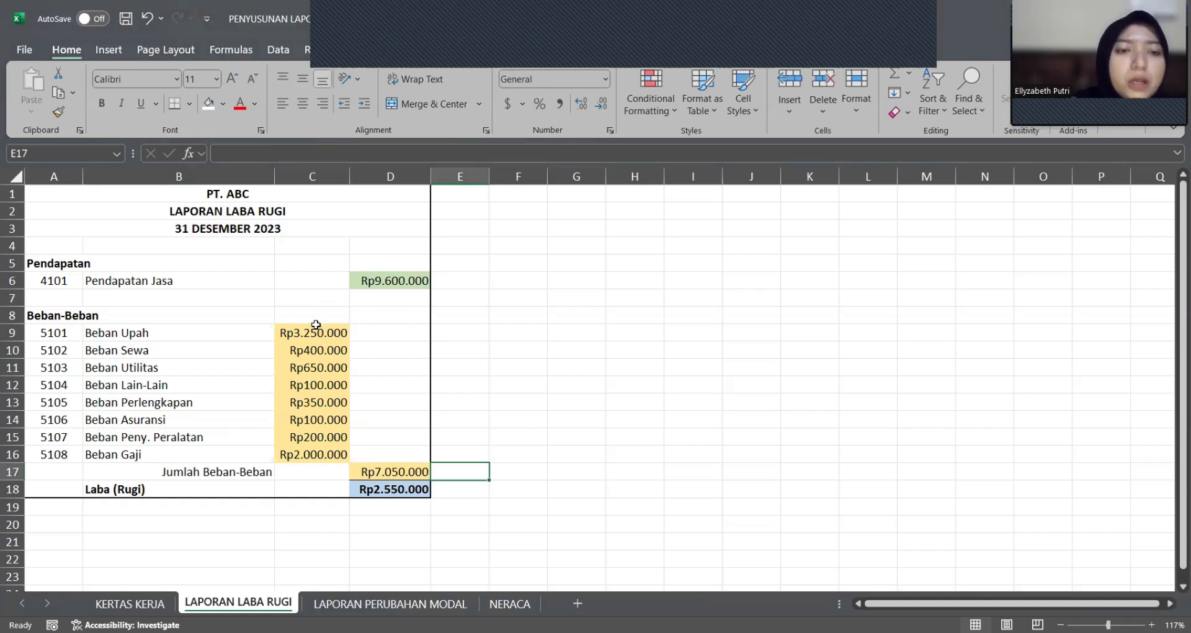
# Step: Examine the formulas behind the Jumlah Beban-Beban total in D17 and the Laba (Rugi) result in D18
pyautogui.moveTo(316, 325); pyautogui.dragTo(314, 457)
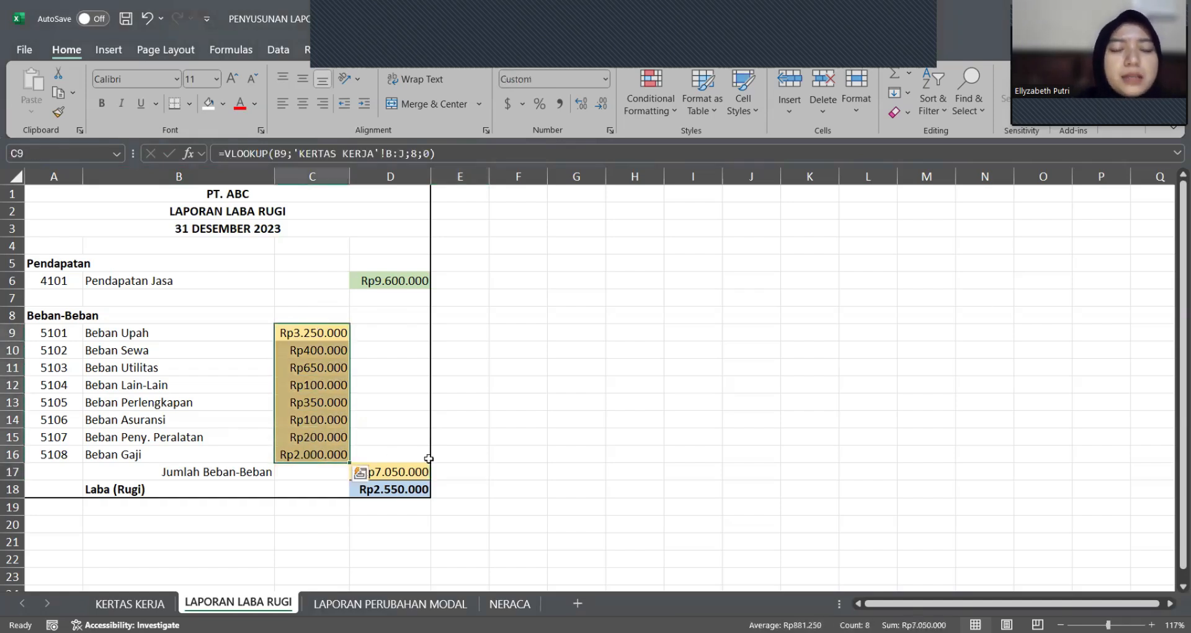
pyautogui.click(408, 470)
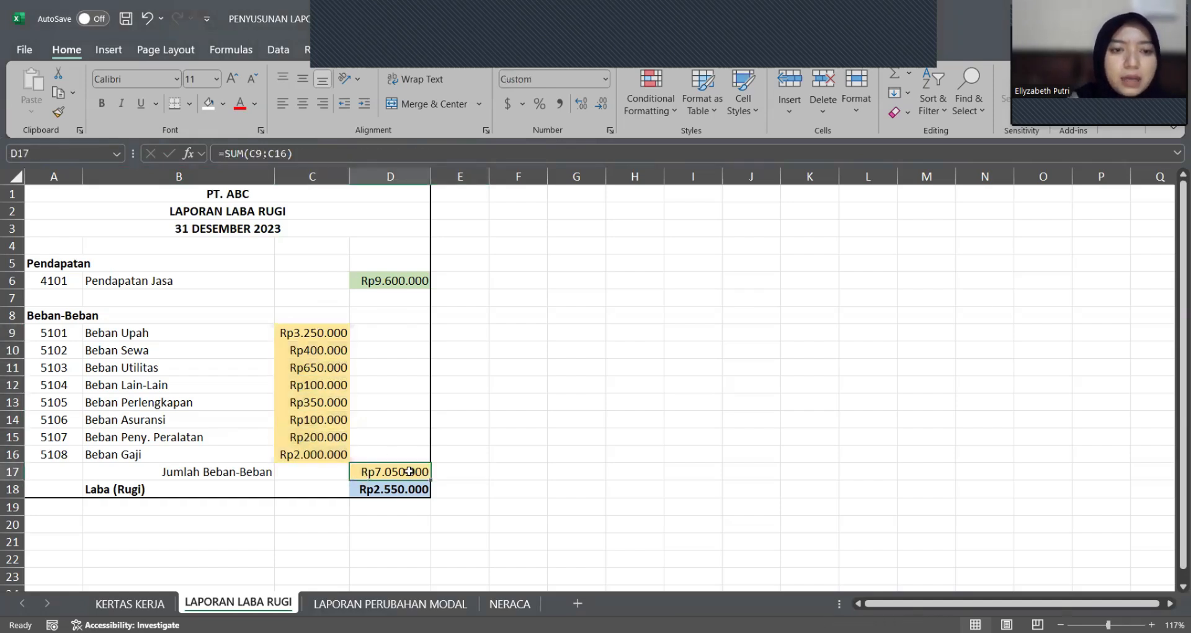
pyautogui.doubleClick(409, 471)
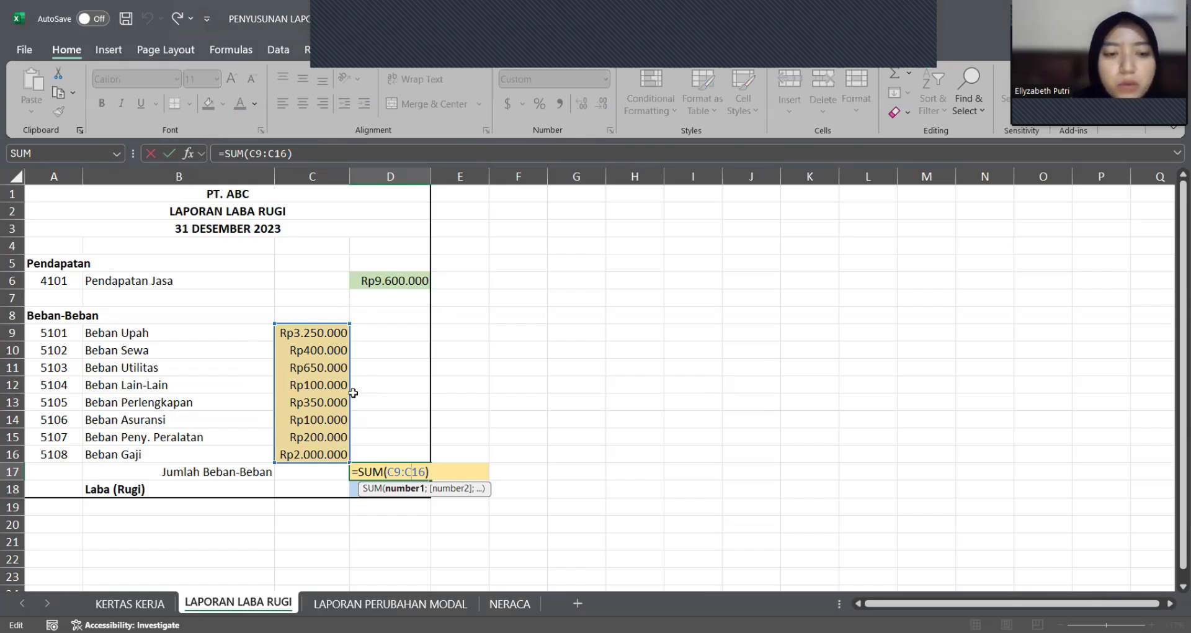
pyautogui.press('Return')
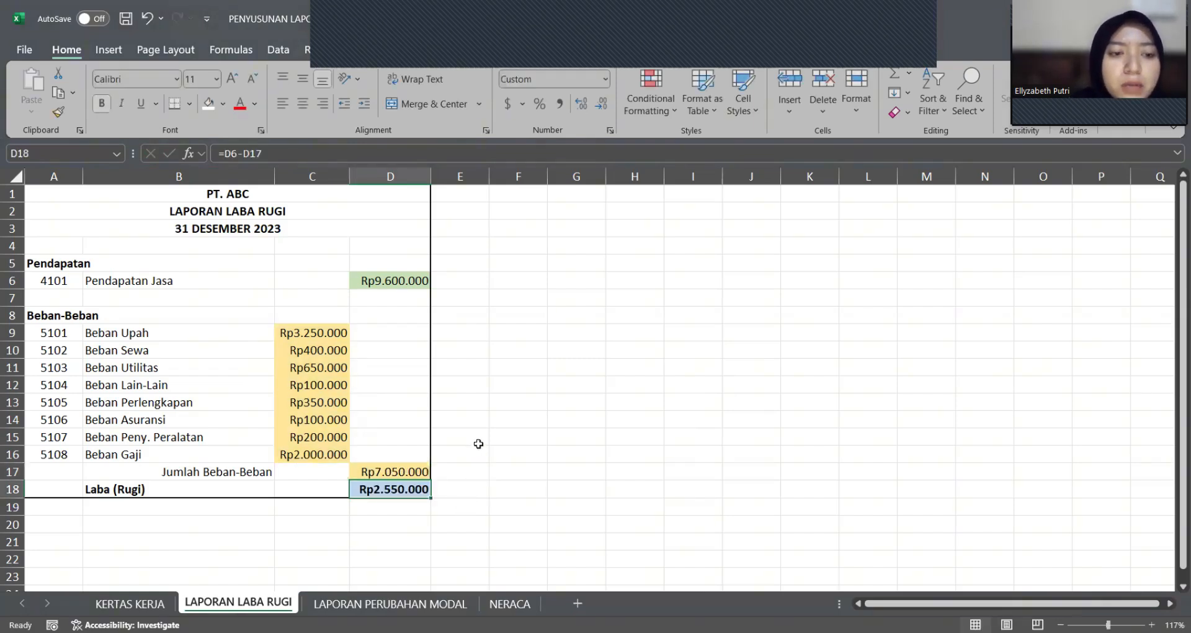
pyautogui.doubleClick(391, 491)
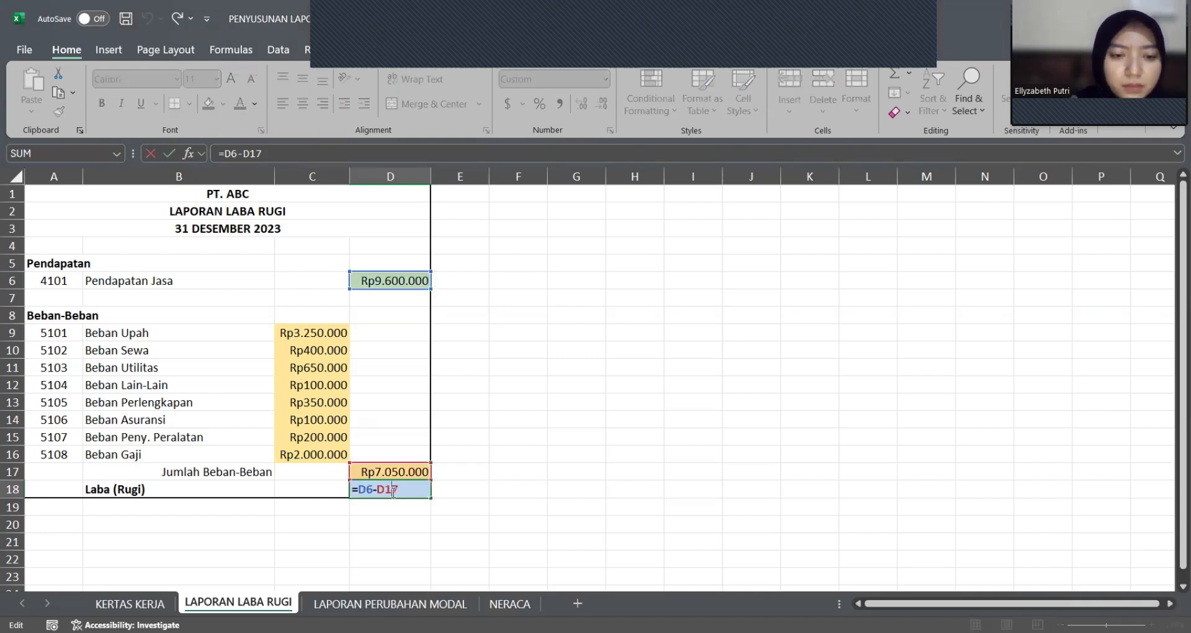
pyautogui.press('Return')
pyautogui.click(391, 491)
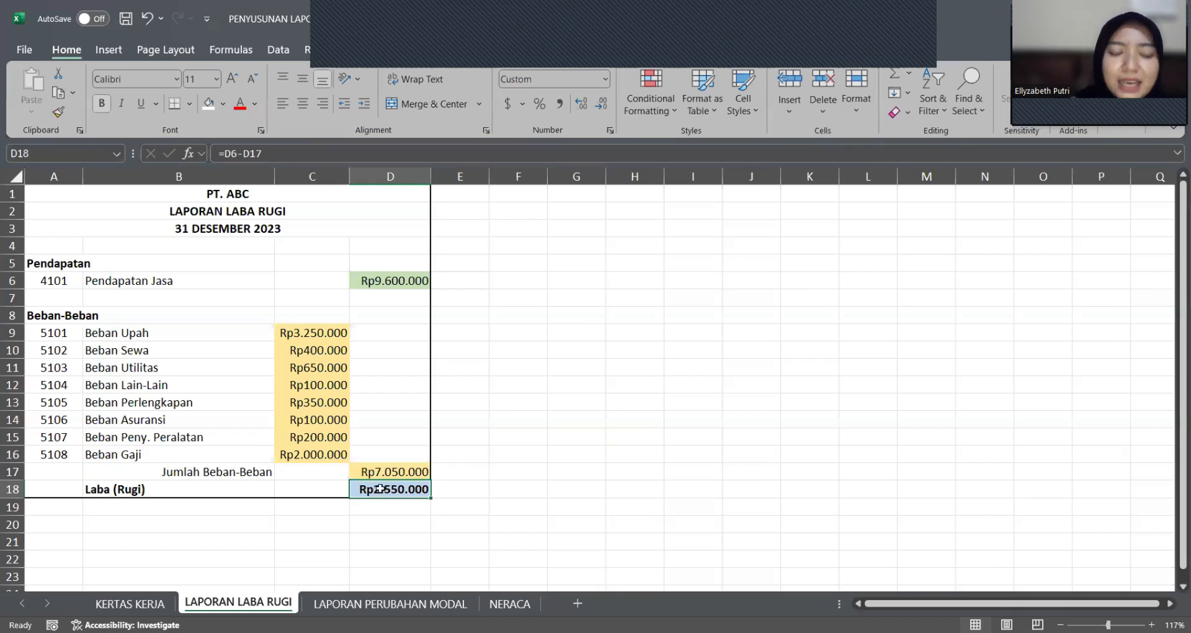
pyautogui.click(506, 509)
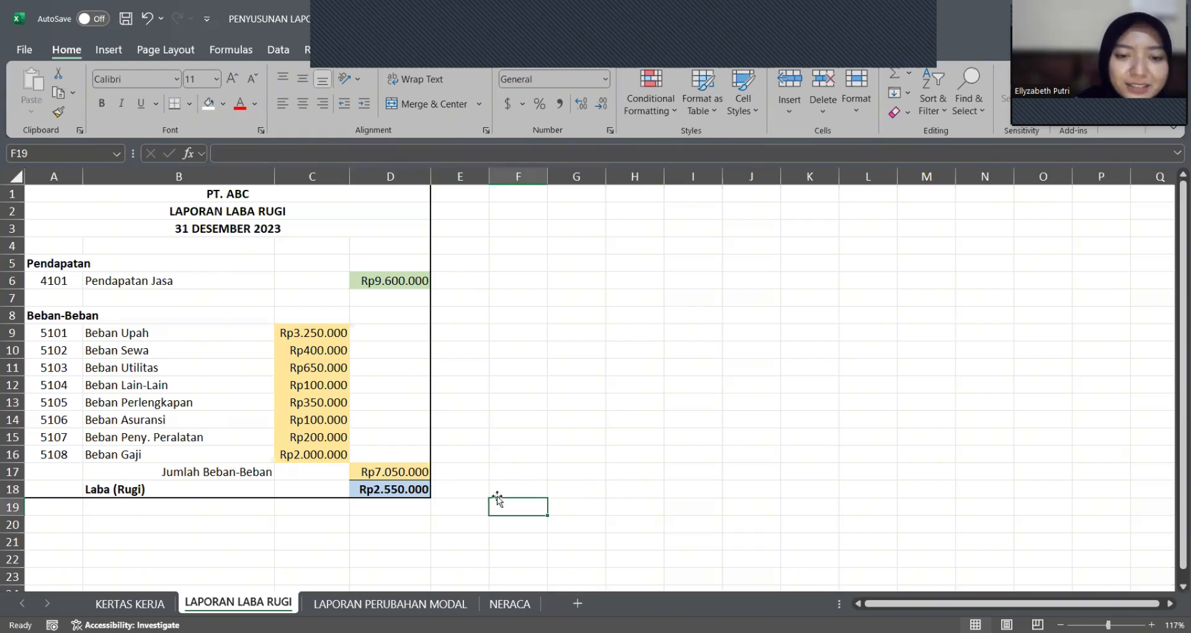
# Step: Open the LAPORAN PERUBAHAN MODAL worksheet
pyautogui.hotkey('ctrl', 'pagedown')
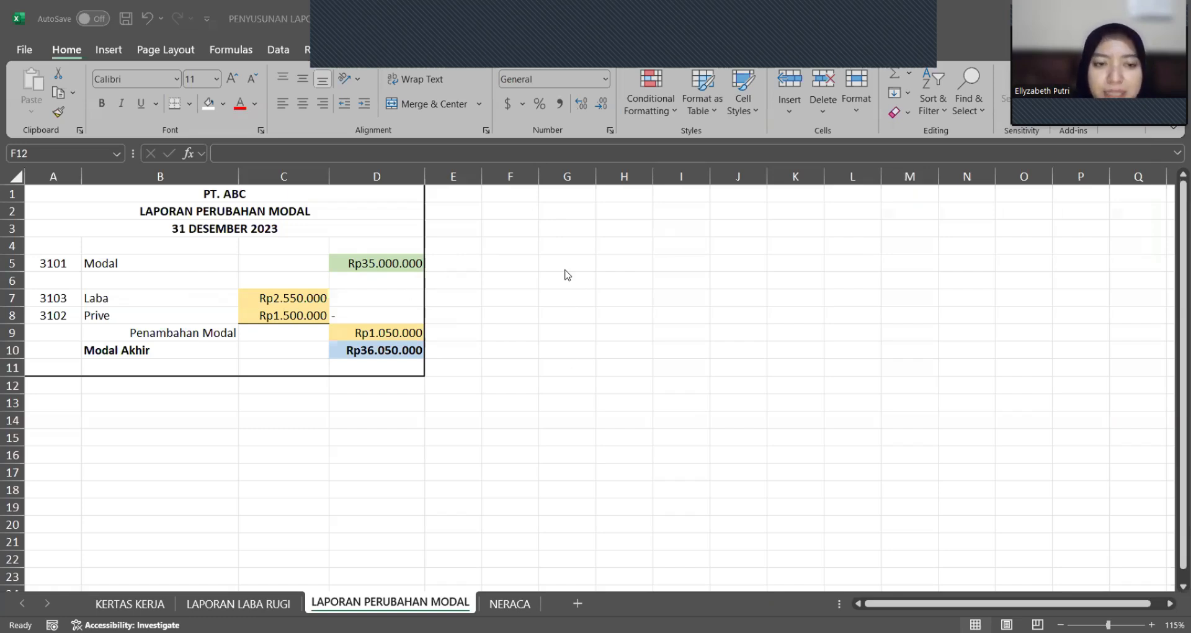
pyautogui.click(513, 227)
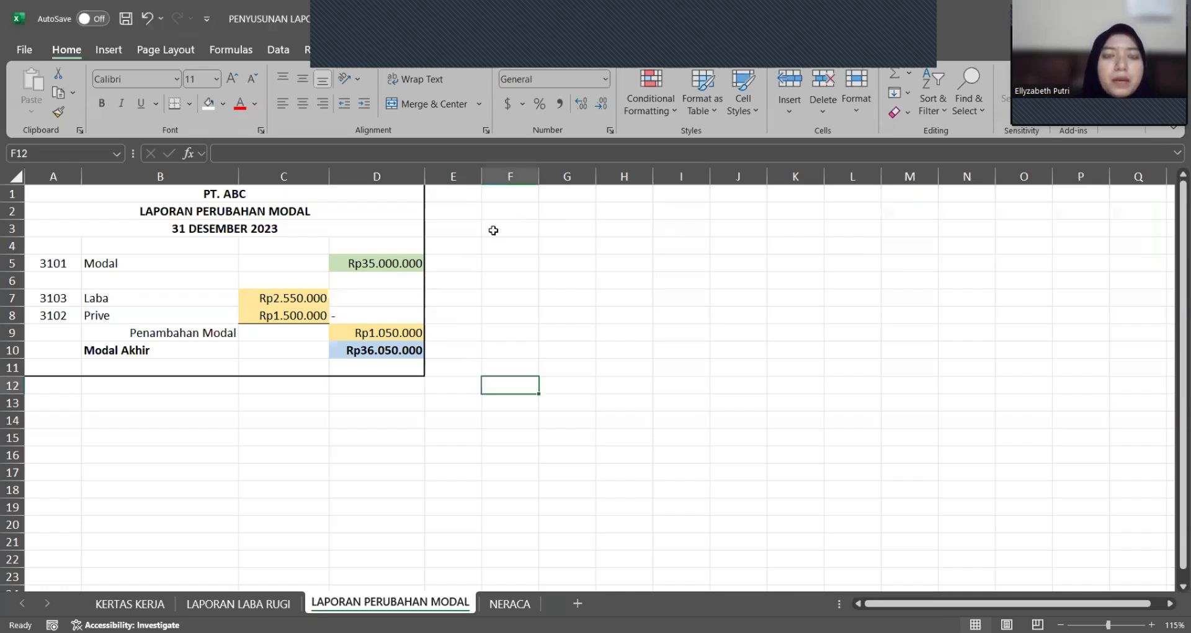
pyautogui.click(497, 235)
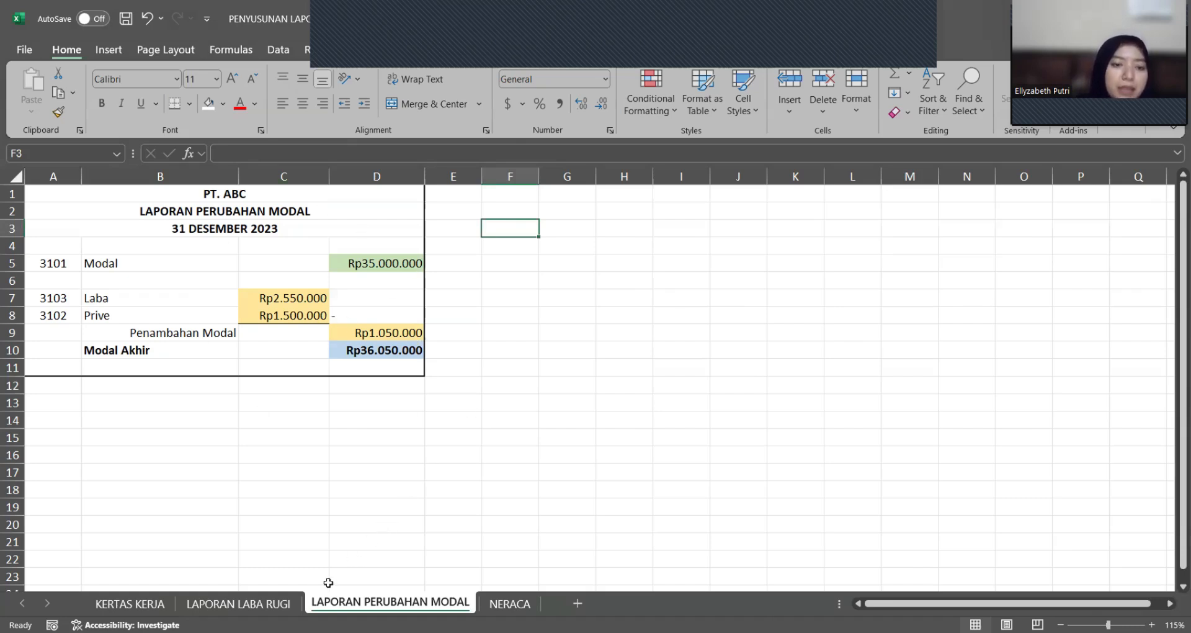
# Step: Compare the Laba (Rugi) cell D18 in LAPORAN LABA RUGI with the Laba reference in C7 of LAPORAN PERUBAHAN MODAL
pyautogui.click(274, 602)
pyautogui.click(379, 489)
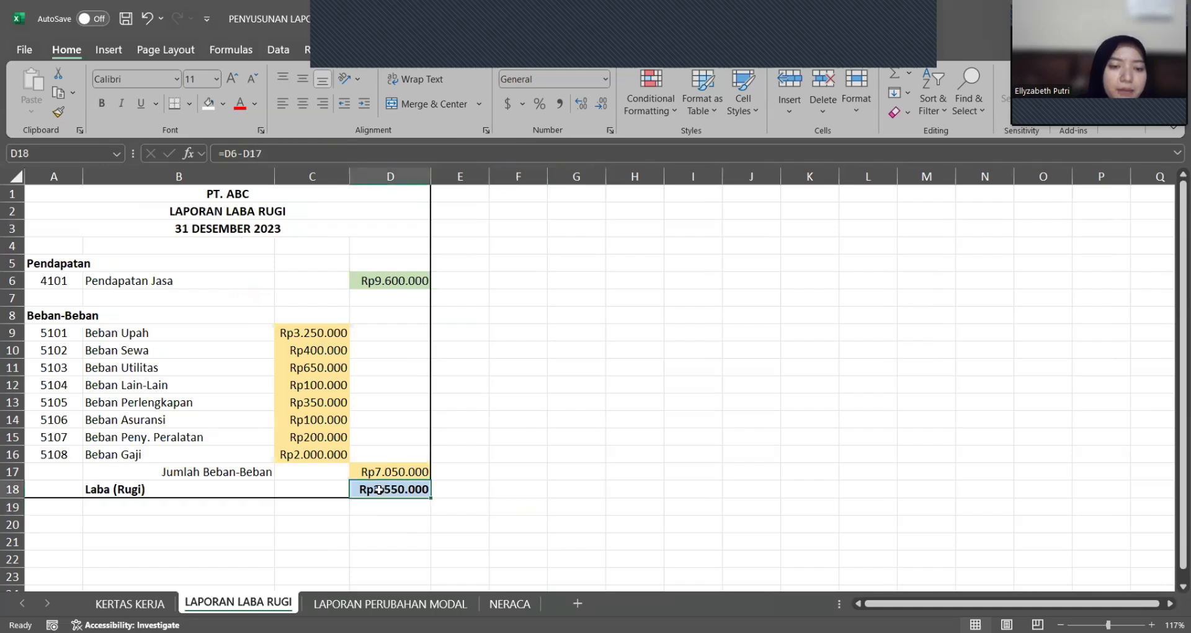
pyautogui.click(411, 600)
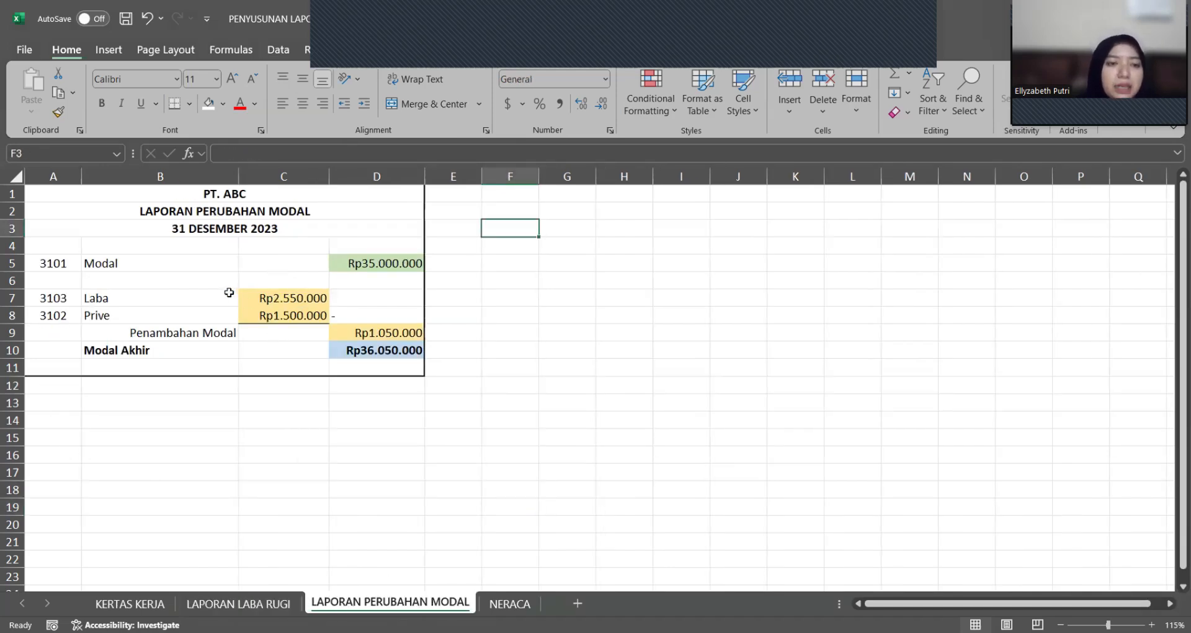
pyautogui.click(278, 291)
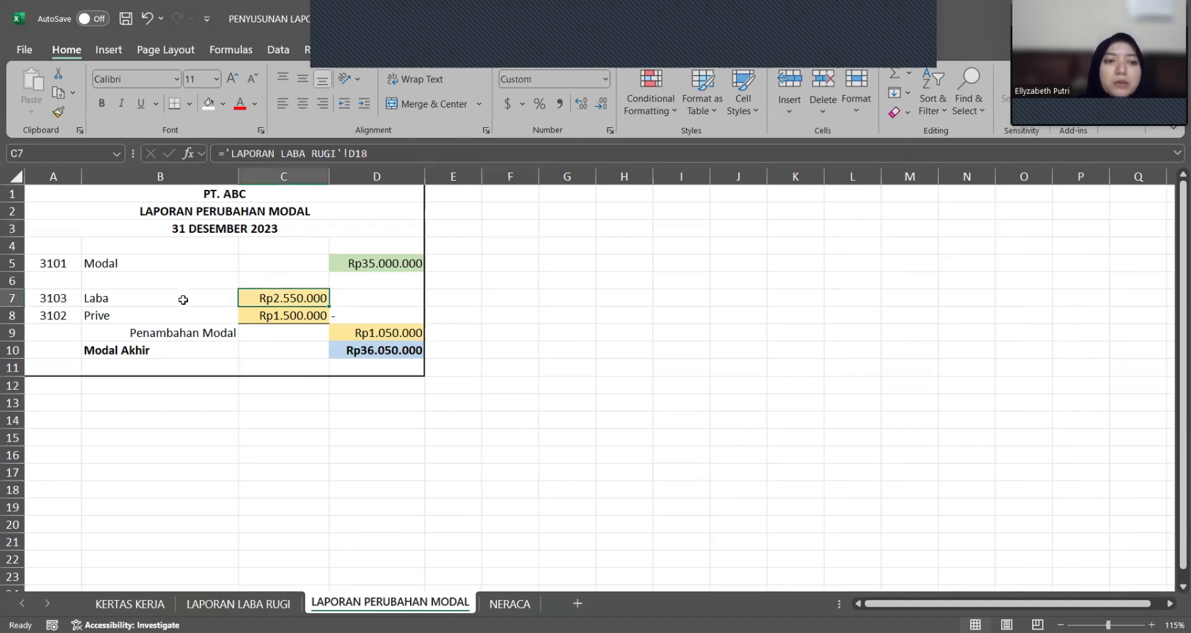
pyautogui.click(183, 297)
pyautogui.click(284, 300)
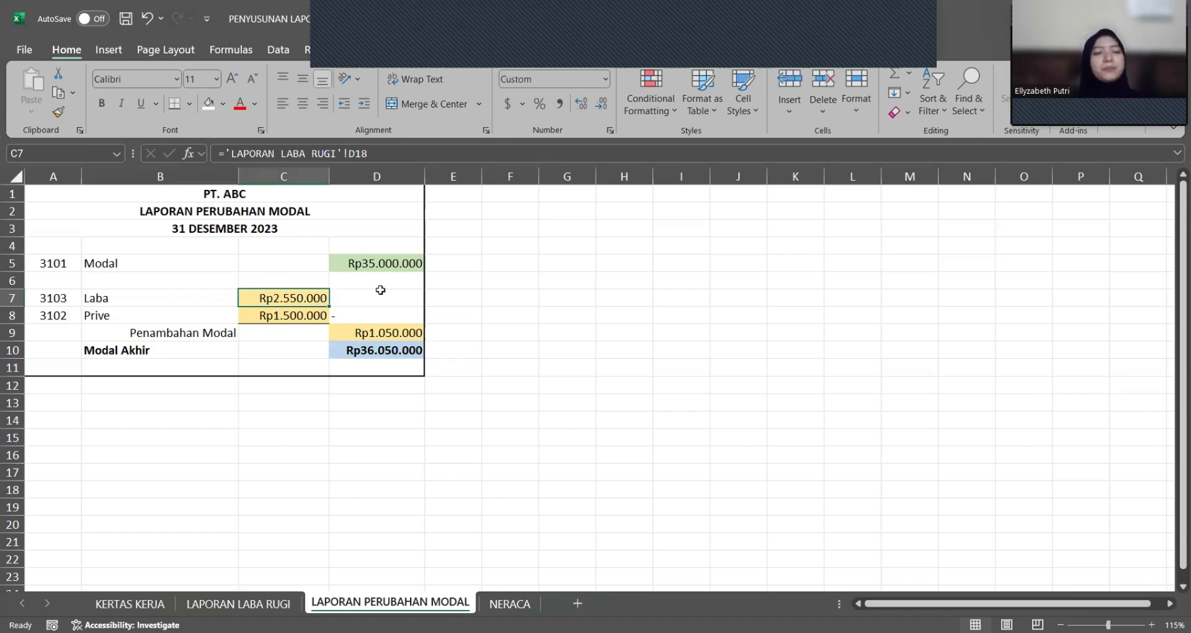
# Step: Examine the VLOOKUP formulas that fetch the Modal account name in B5 and the Modal amount in D5
pyautogui.click(186, 257)
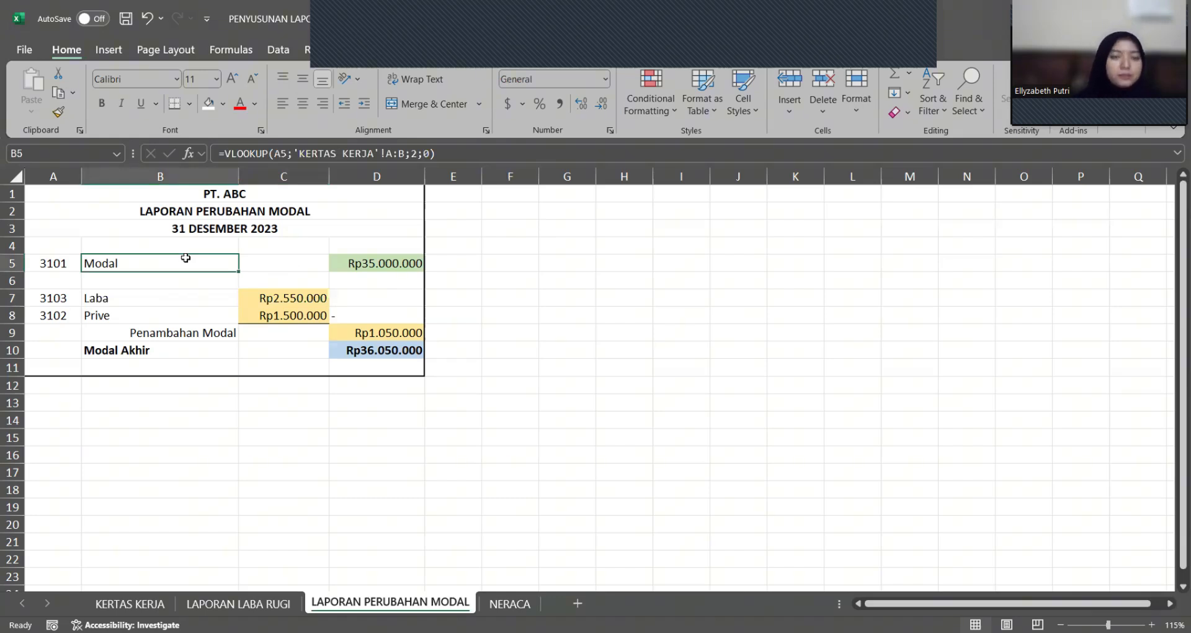
pyautogui.click(66, 261)
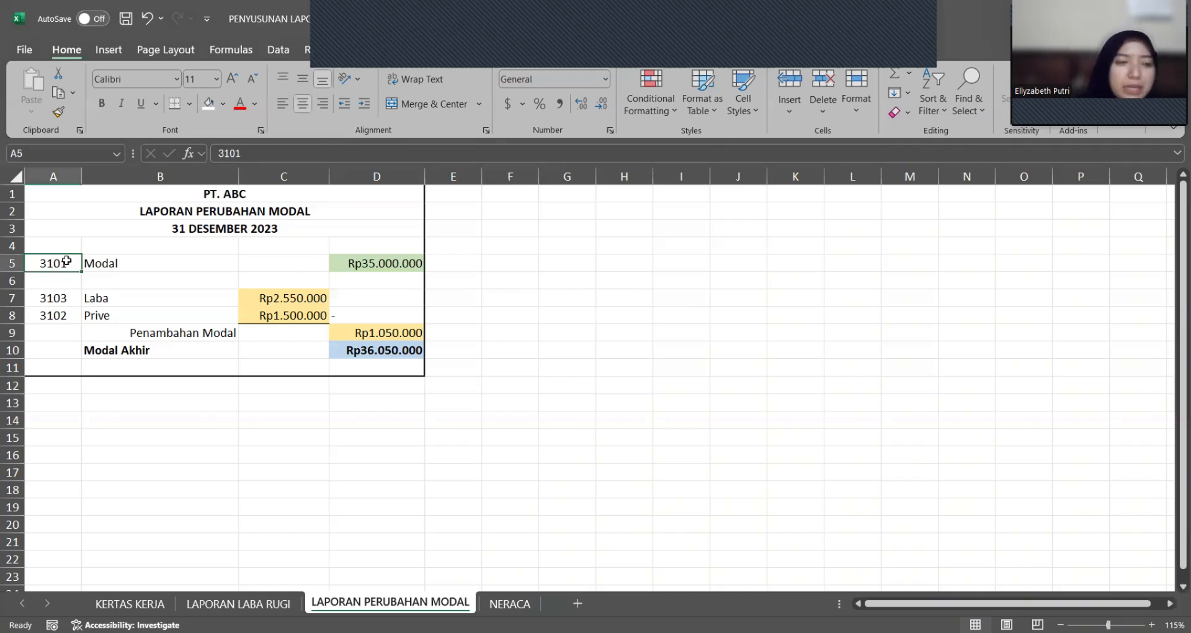
pyautogui.click(120, 264)
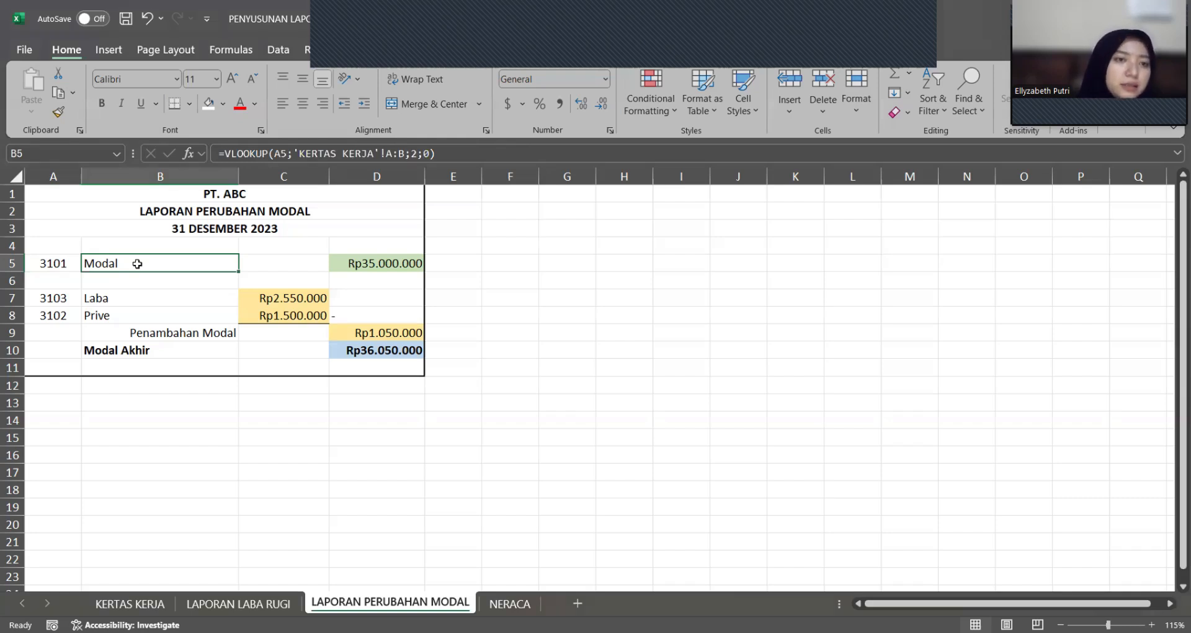
pyautogui.click(191, 281)
pyautogui.doubleClick(173, 264)
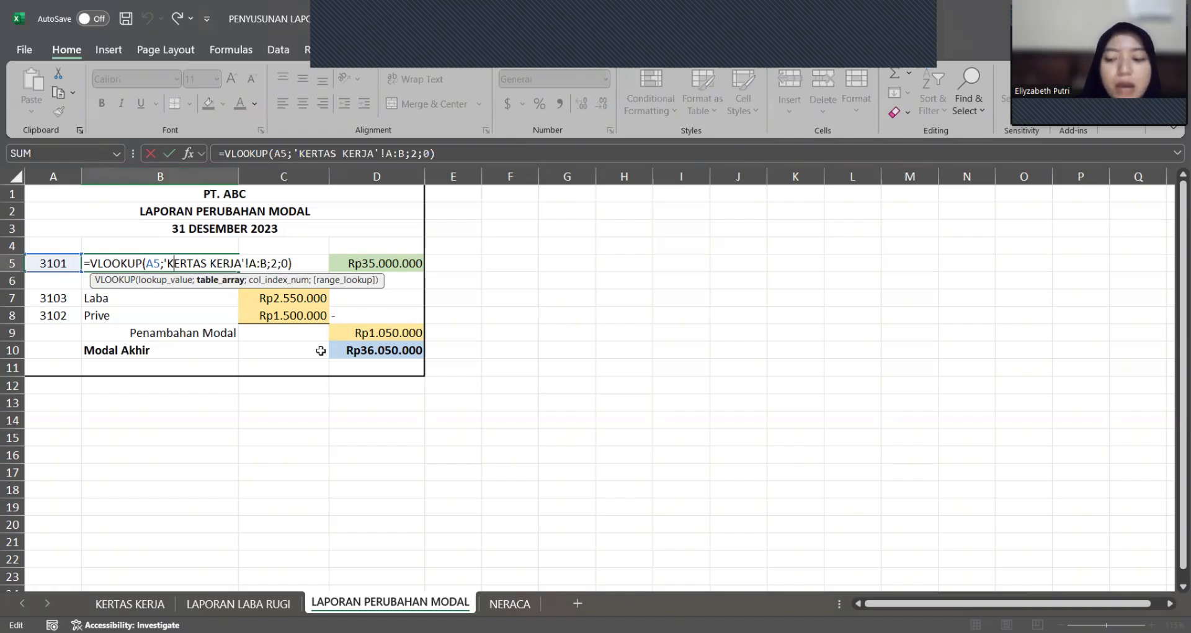
pyautogui.press('Escape')
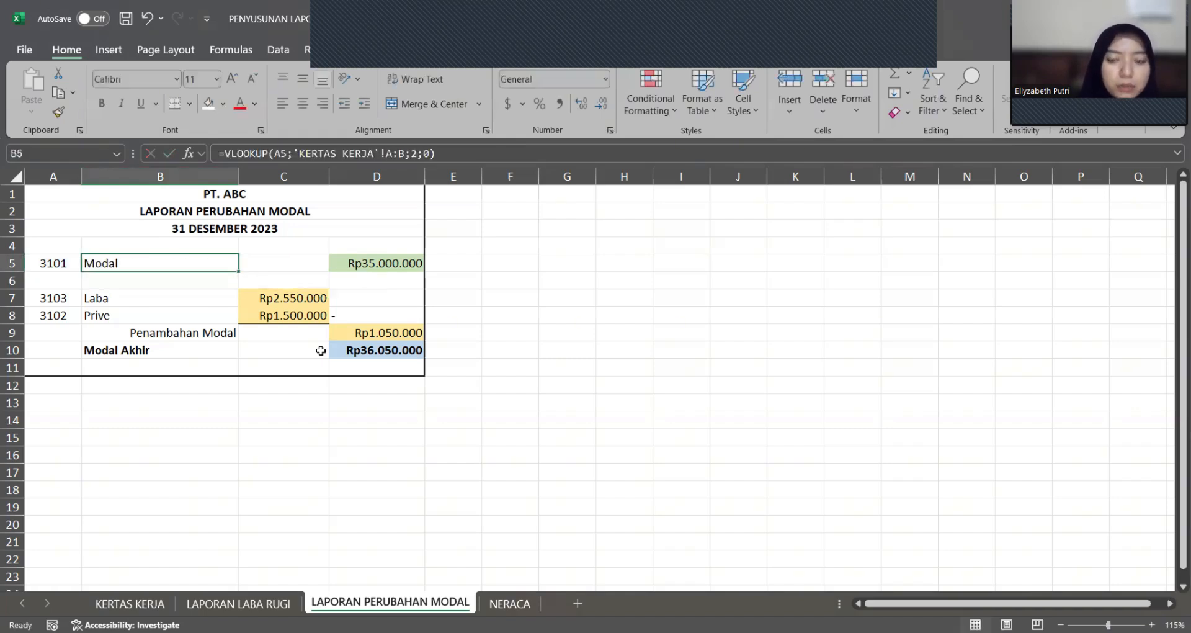
pyautogui.press('Right')
pyautogui.press('Right')
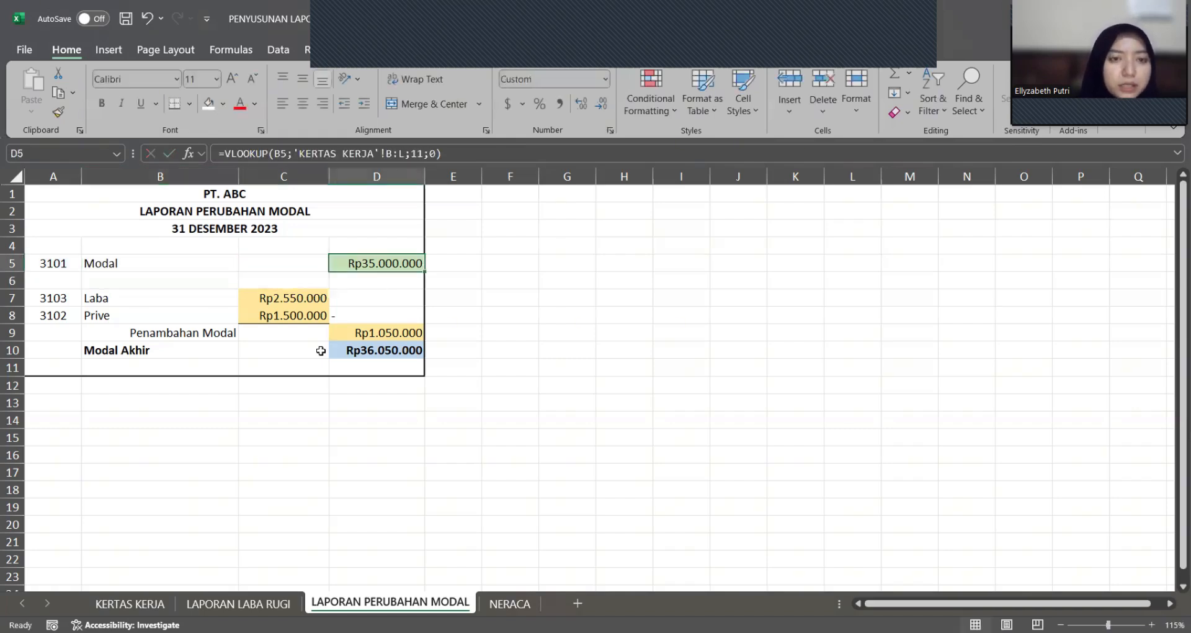
pyautogui.doubleClick(390, 262)
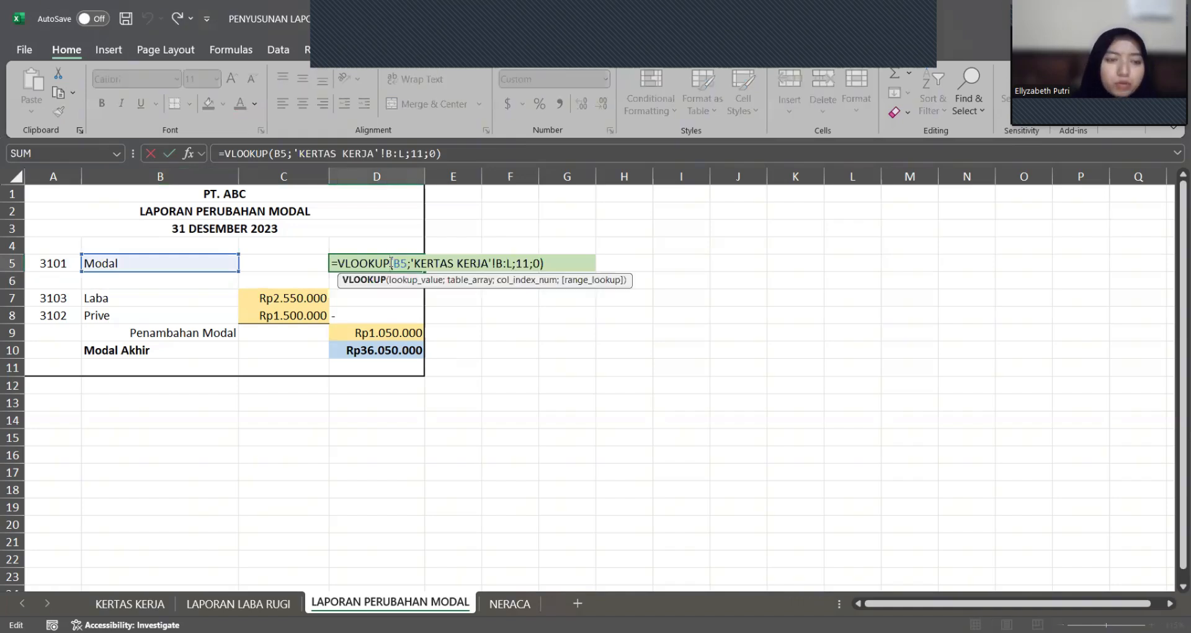
pyautogui.press('Return')
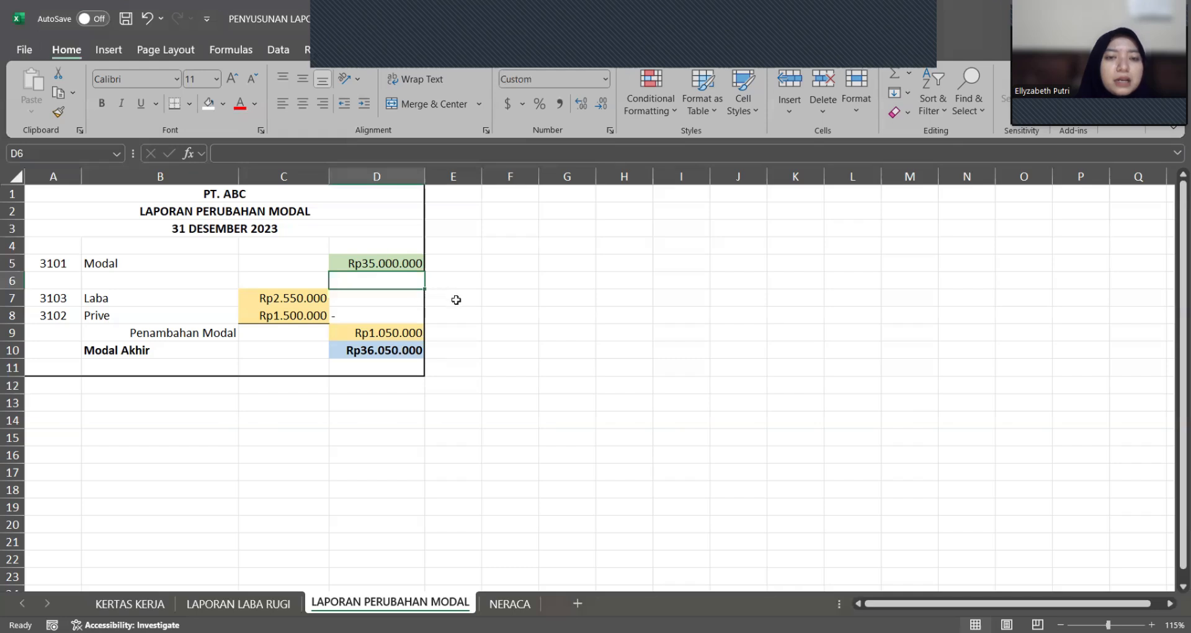
pyautogui.click(456, 300)
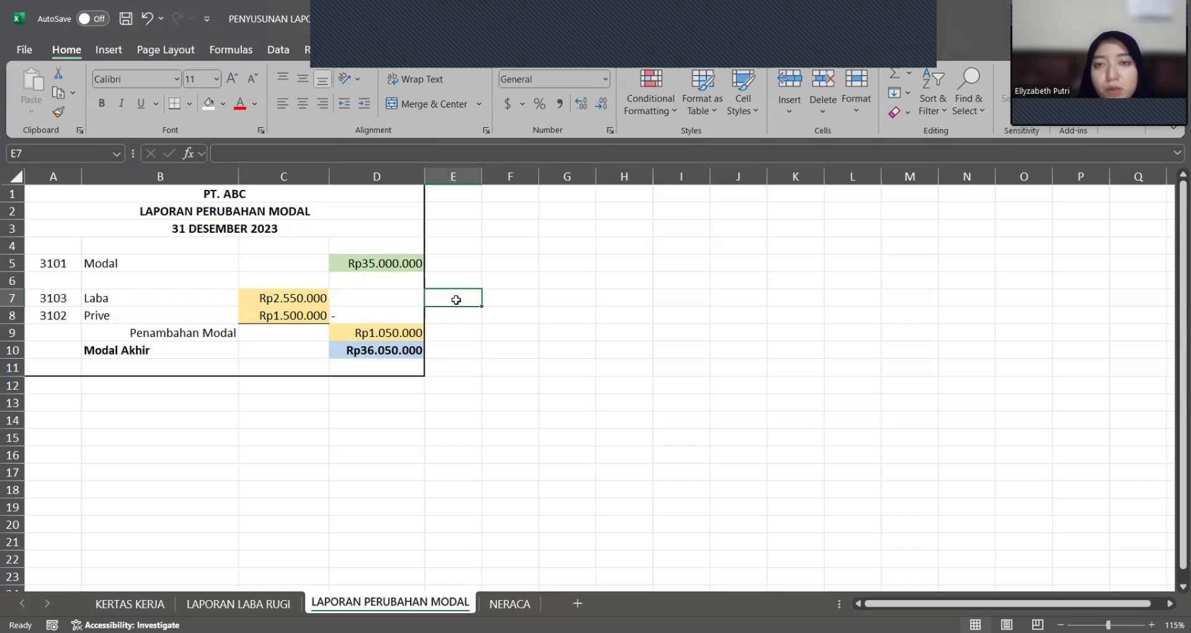
pyautogui.doubleClick(493, 299)
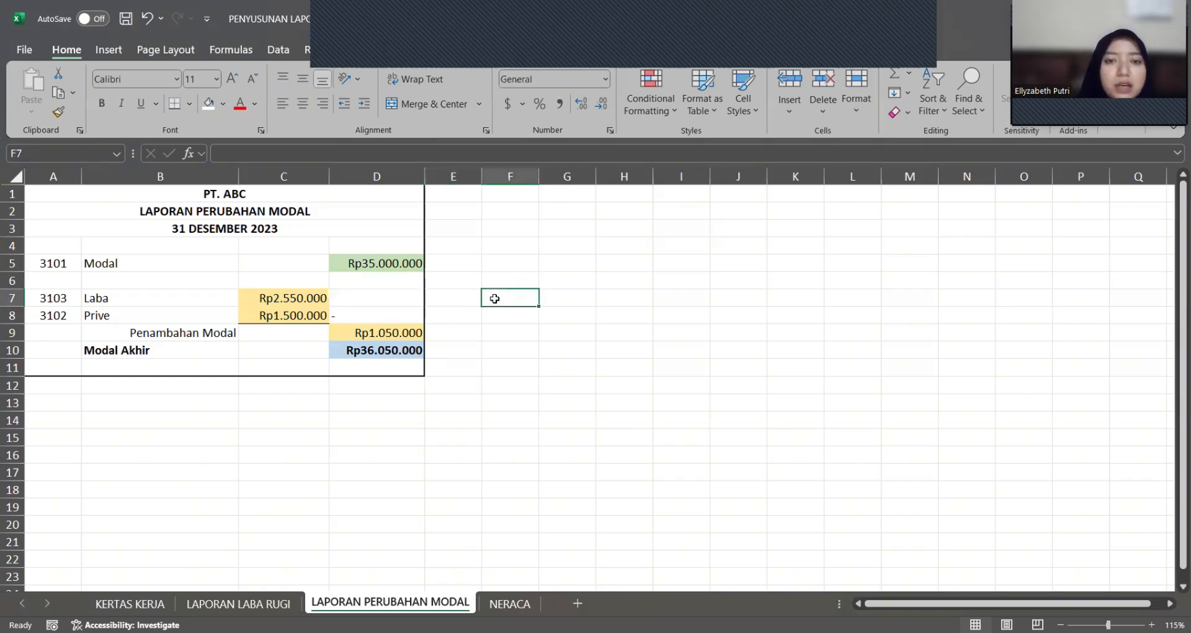
pyautogui.press('pageup')
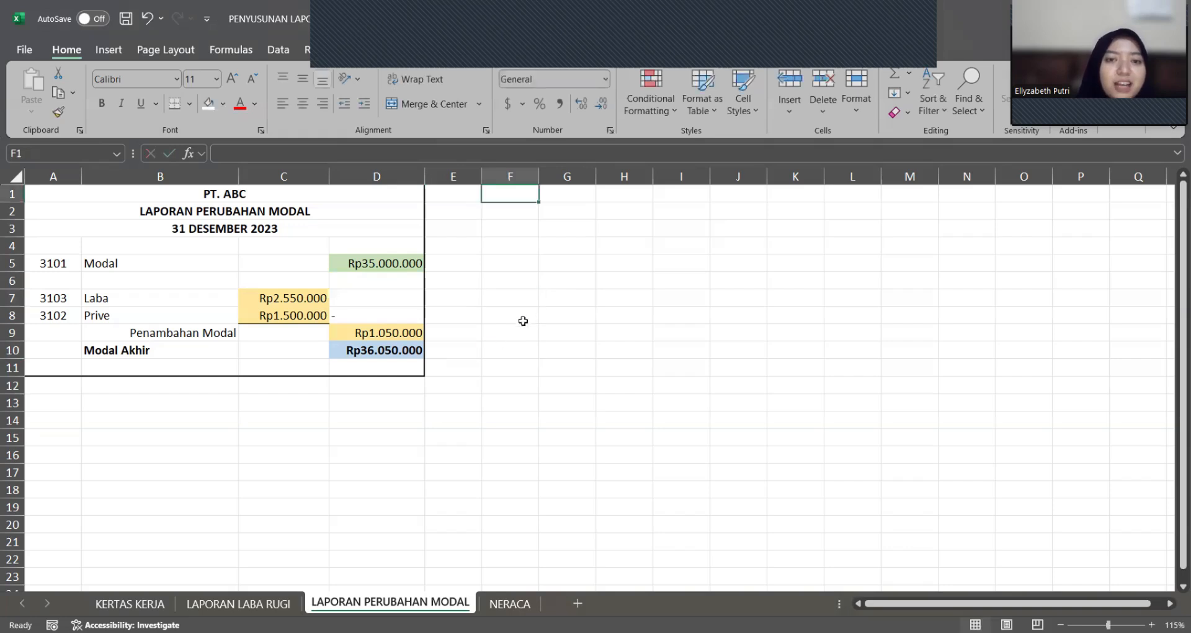
pyautogui.click(513, 323)
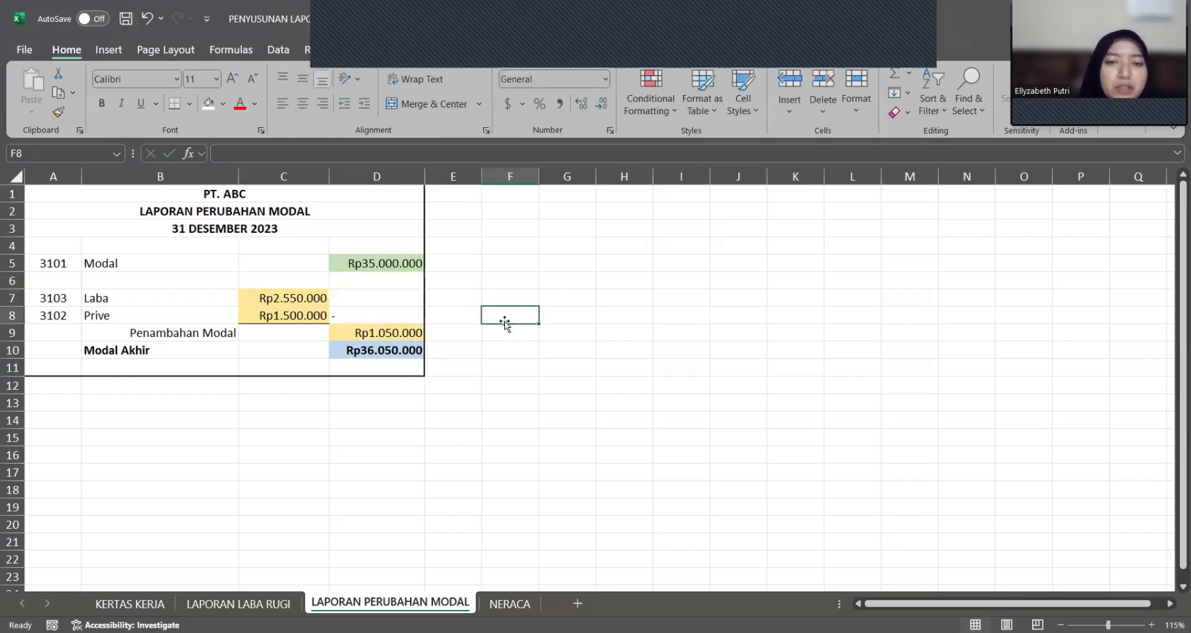
pyautogui.click(467, 313)
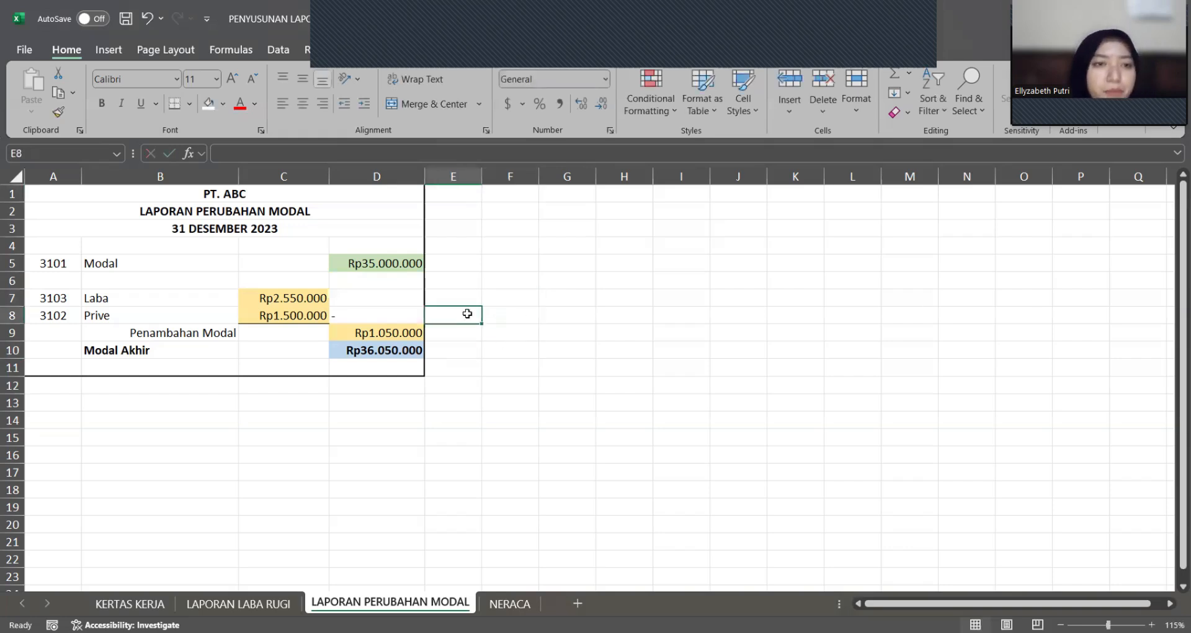
pyautogui.click(525, 369)
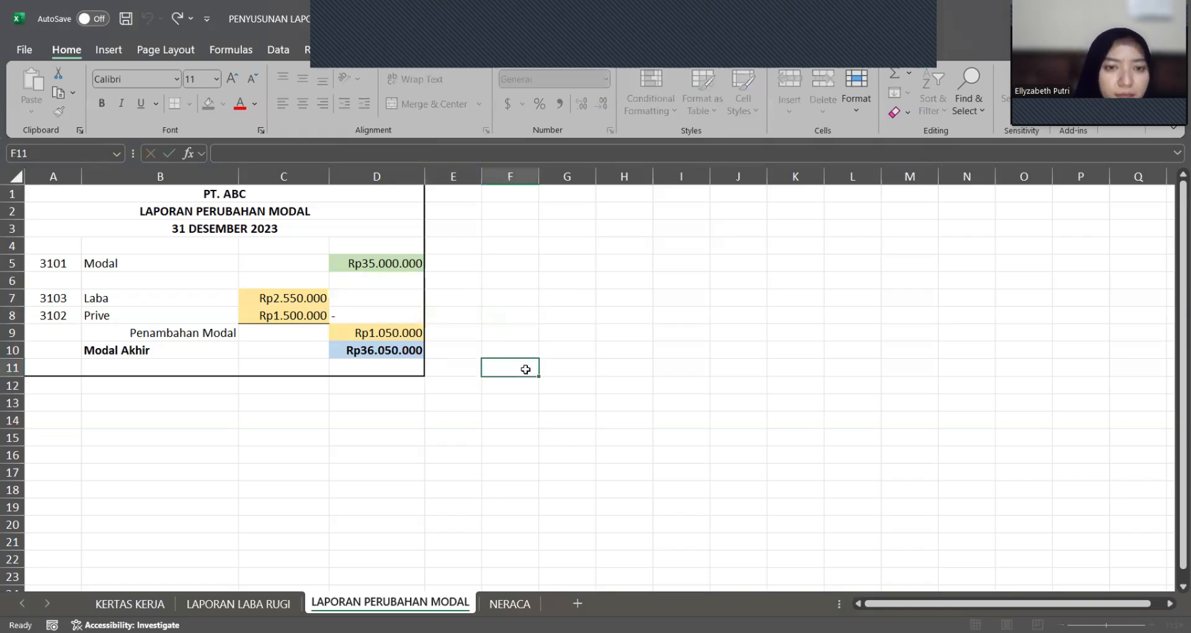
# Step: Compare the Modal lookup in B5 with the Modal row in KERTAS KERJA, checking its name in B14 and Neraca credit in L14
pyautogui.click(171, 264)
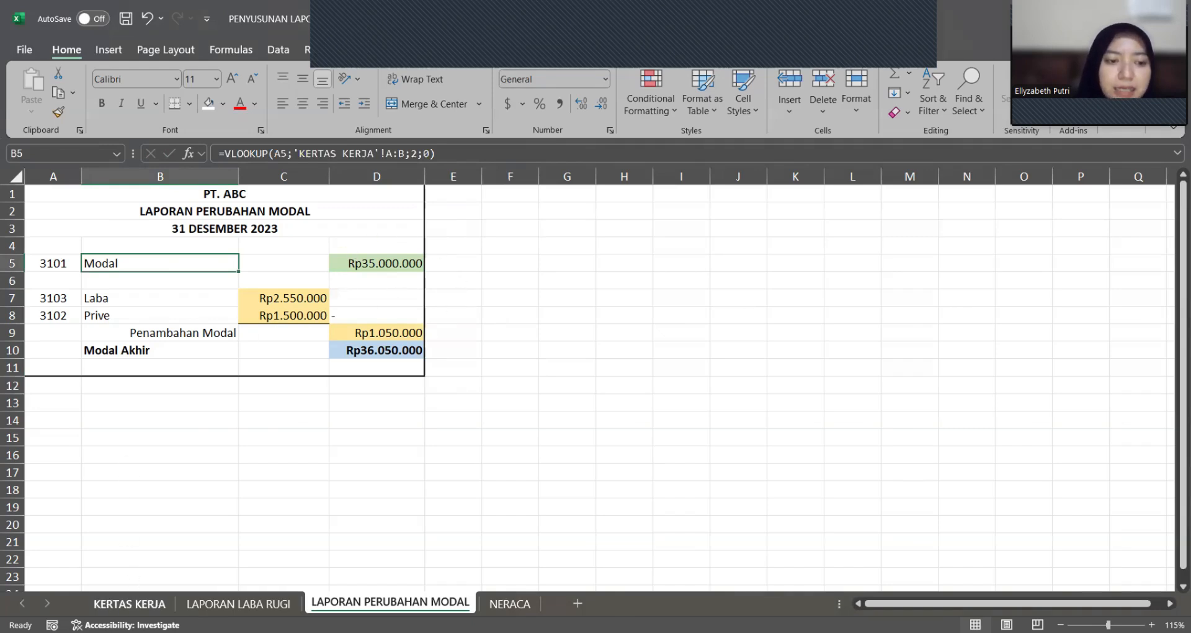
pyautogui.click(130, 604)
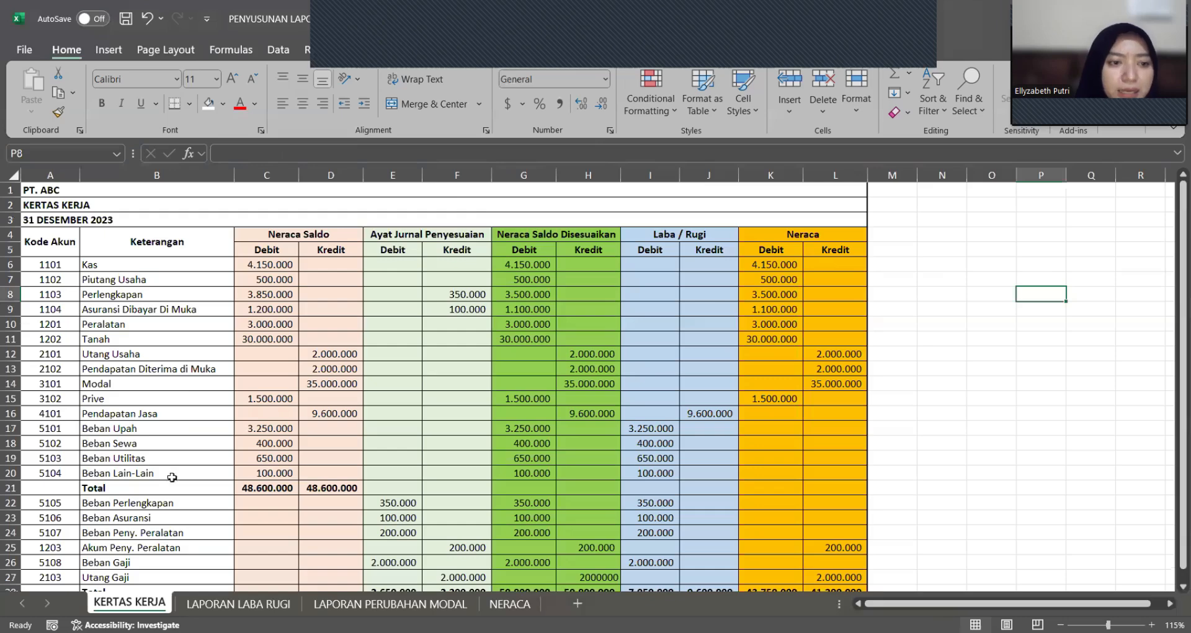
pyautogui.click(183, 385)
pyautogui.click(837, 384)
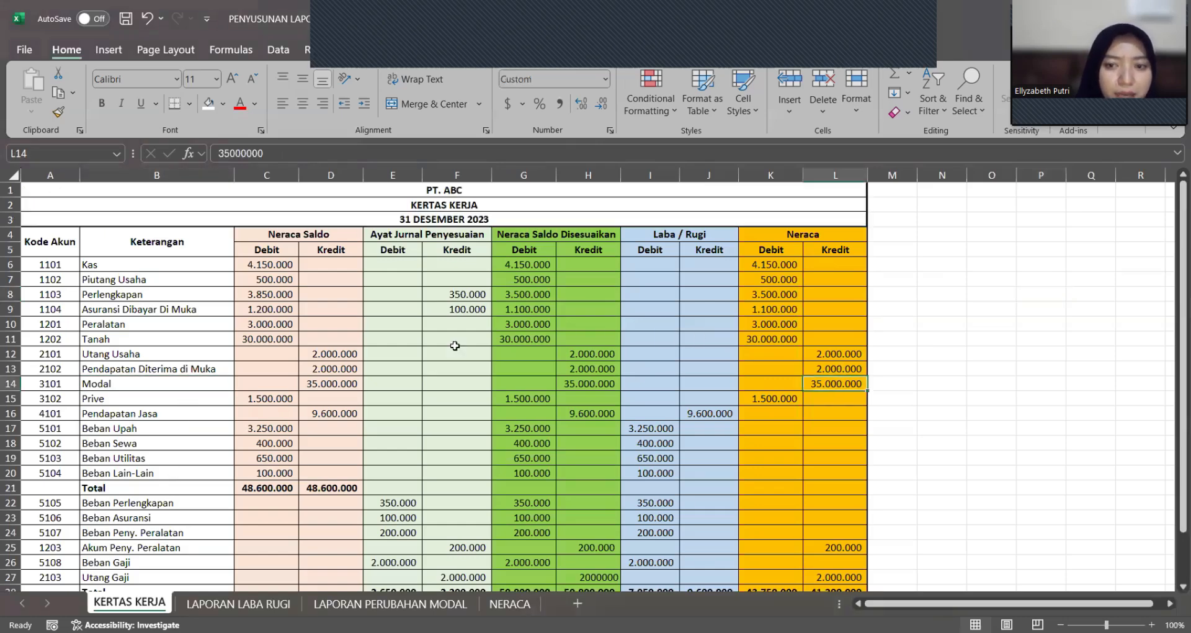
pyautogui.click(390, 604)
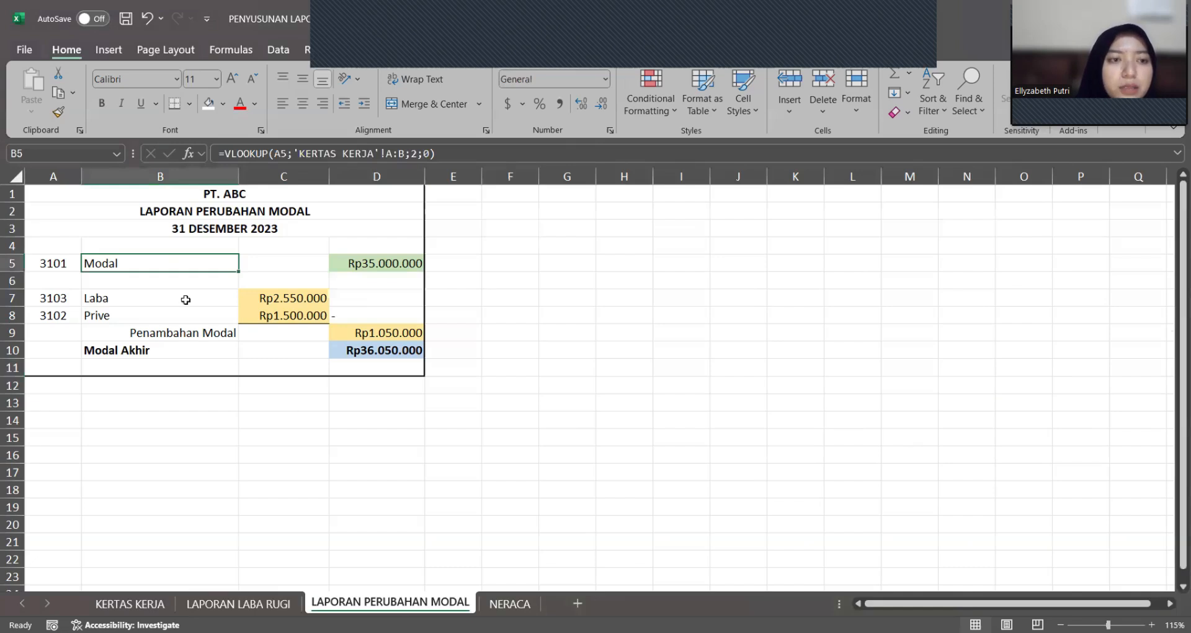
# Step: Trace the Laba amount in C7 of LAPORAN PERUBAHAN MODAL to its source cell D18 in LAPORAN LABA RUGI
pyautogui.click(217, 295)
pyautogui.click(268, 296)
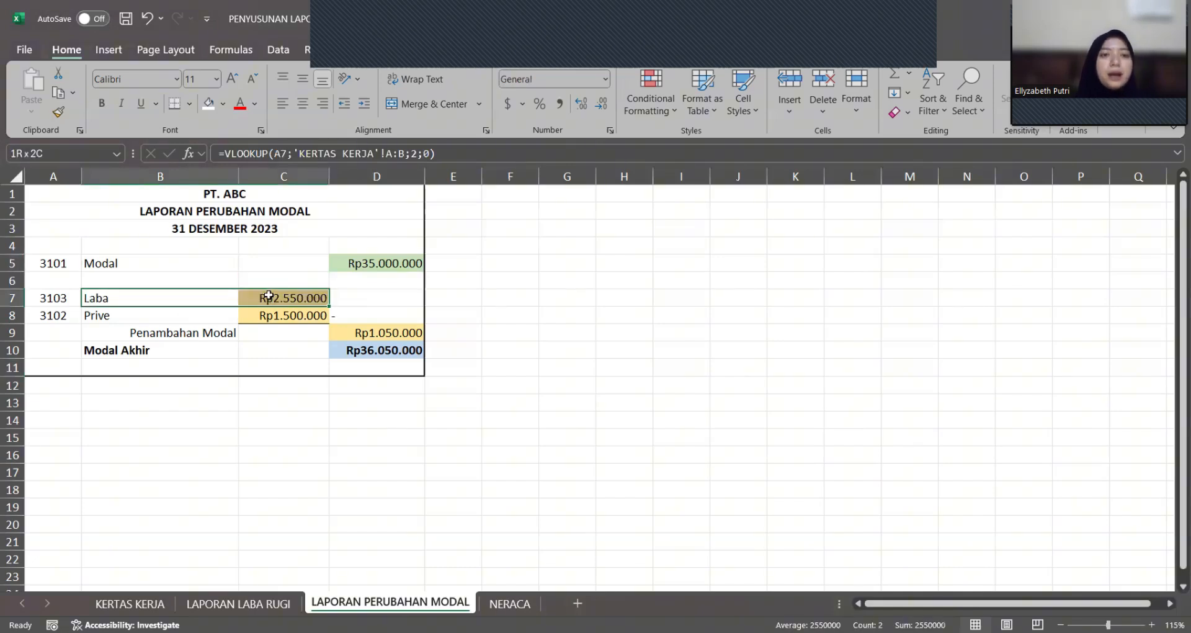
pyautogui.doubleClick(268, 296)
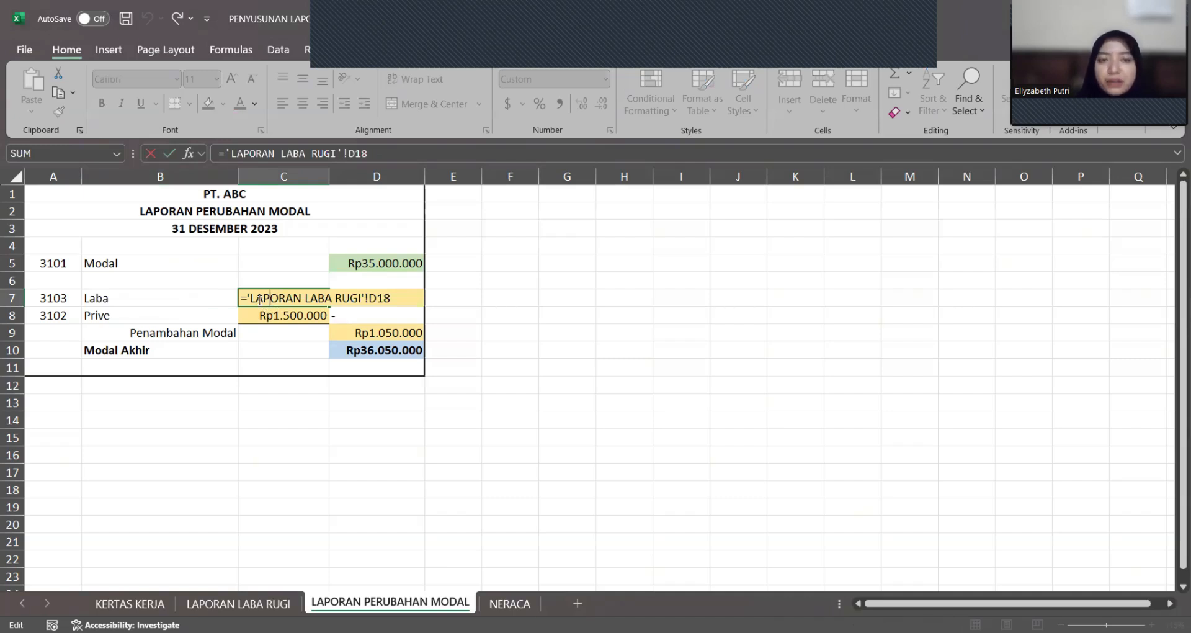
pyautogui.press('Return')
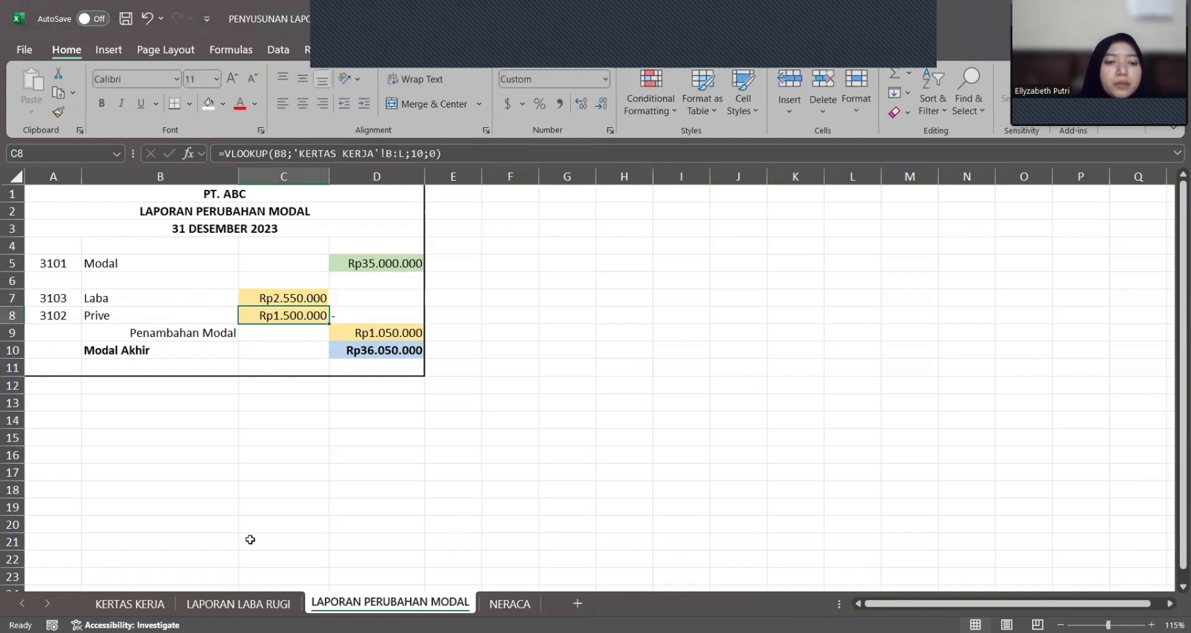
pyautogui.click(238, 603)
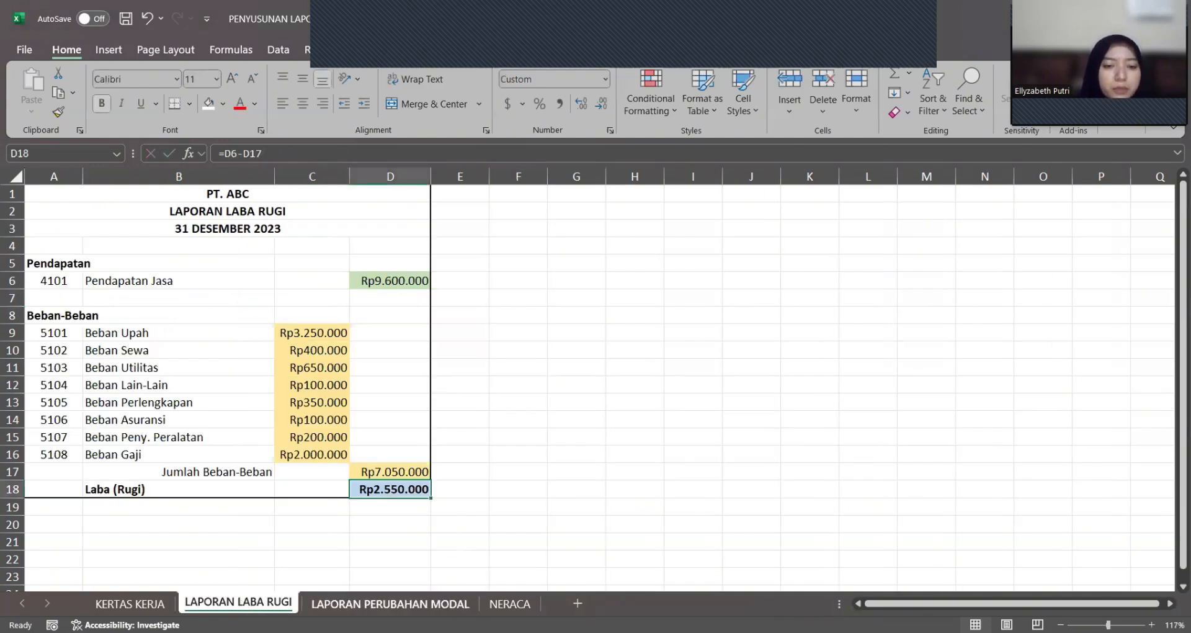
pyautogui.click(413, 604)
pyautogui.click(309, 298)
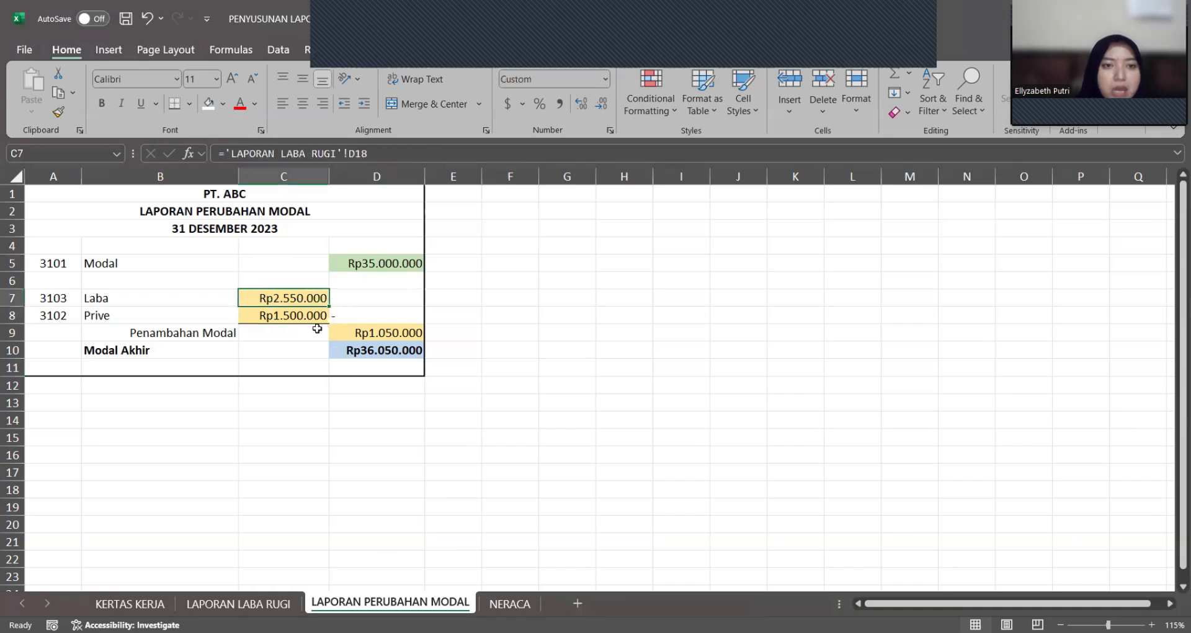
# Step: Examine the VLOOKUP formula that fetches the Prive amount in C8
pyautogui.click(317, 316)
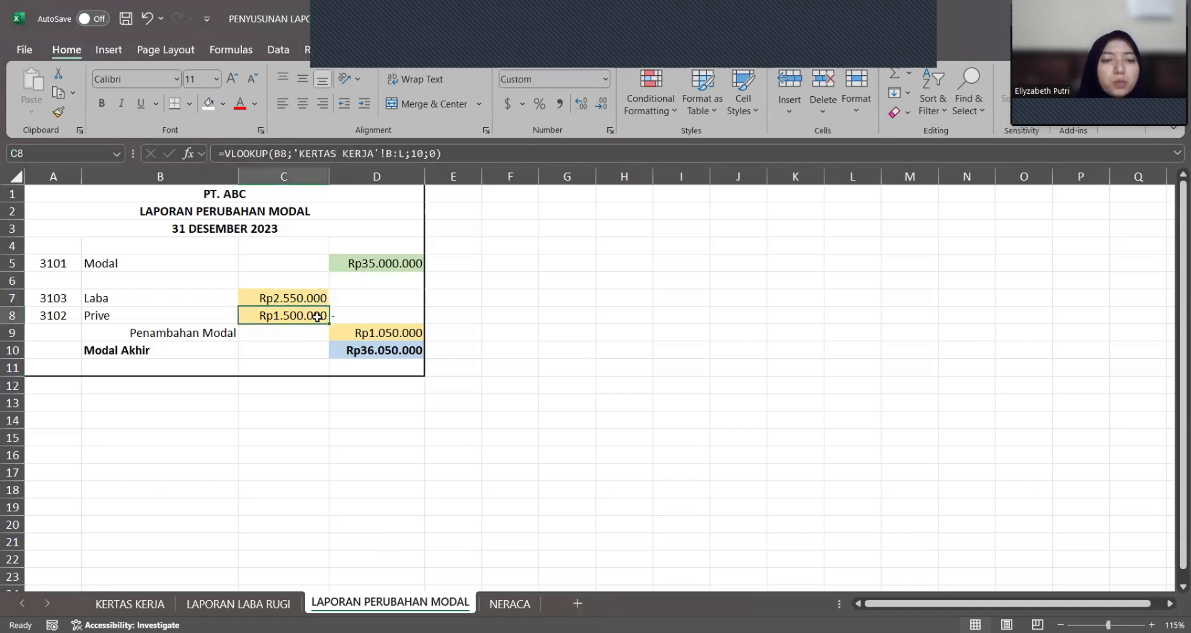
pyautogui.click(440, 314)
pyautogui.doubleClick(310, 313)
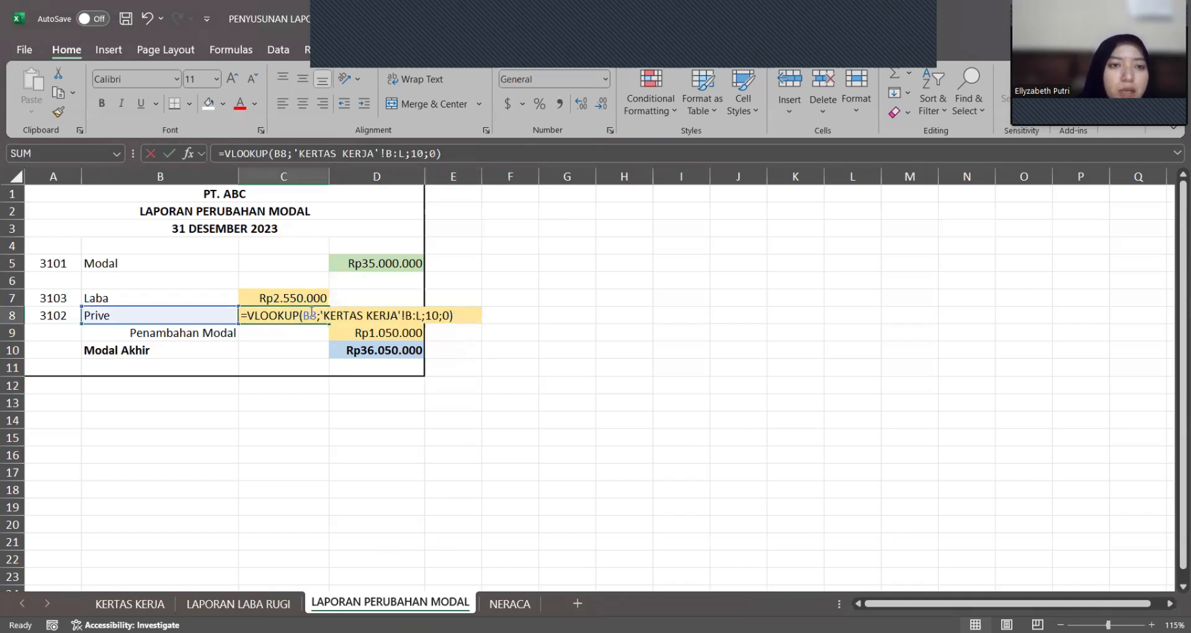
pyautogui.press('Return')
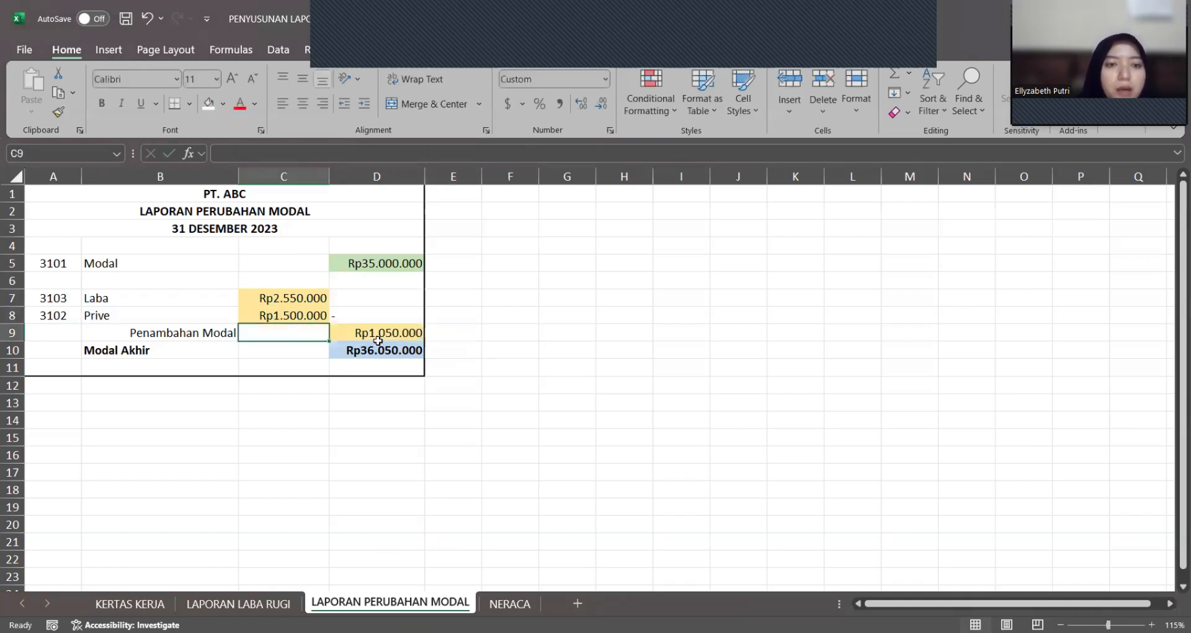
# Step: Examine the Penambahan Modal formula in D9 and the Prive cell C8 it refers to
pyautogui.doubleClick(380, 333)
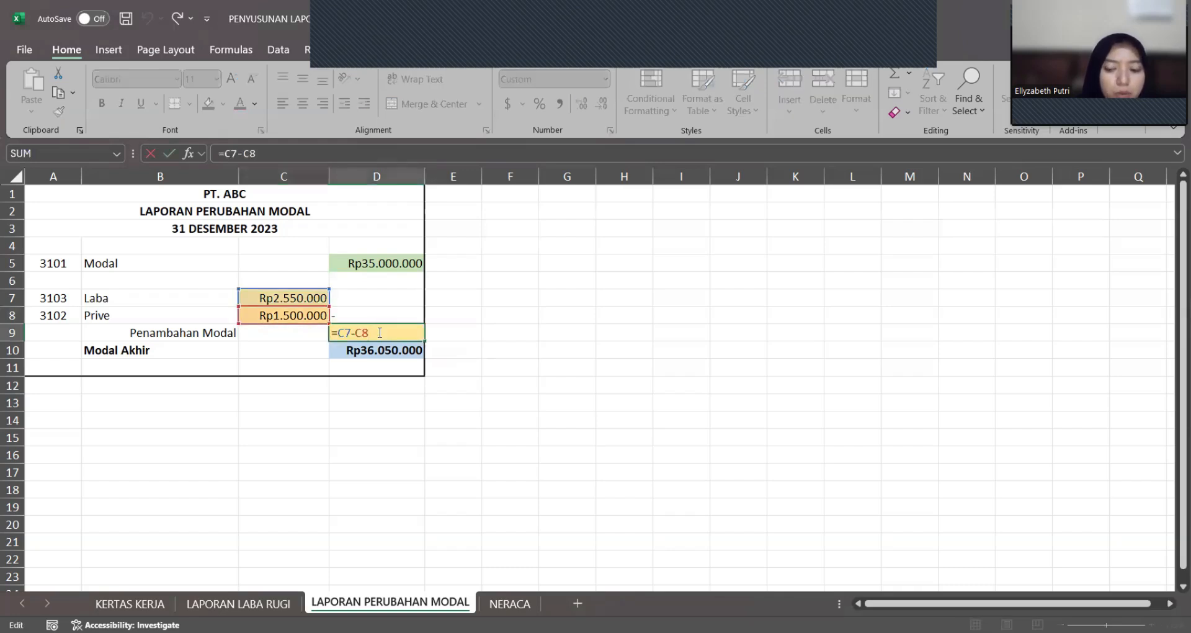
pyautogui.press('Return')
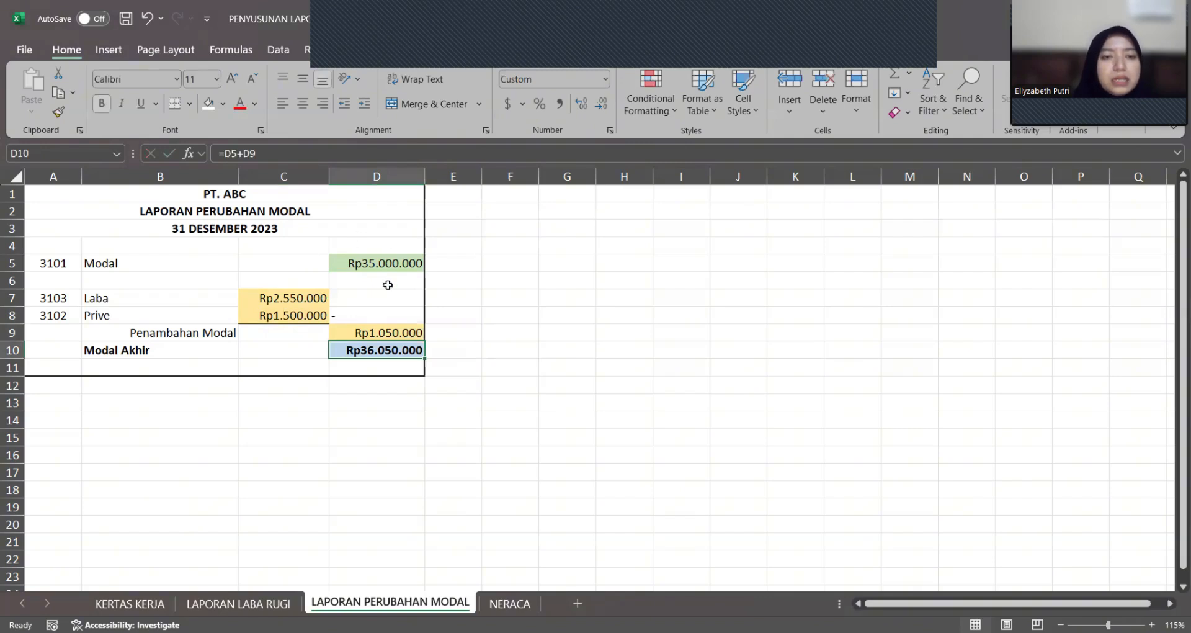
pyautogui.click(304, 320)
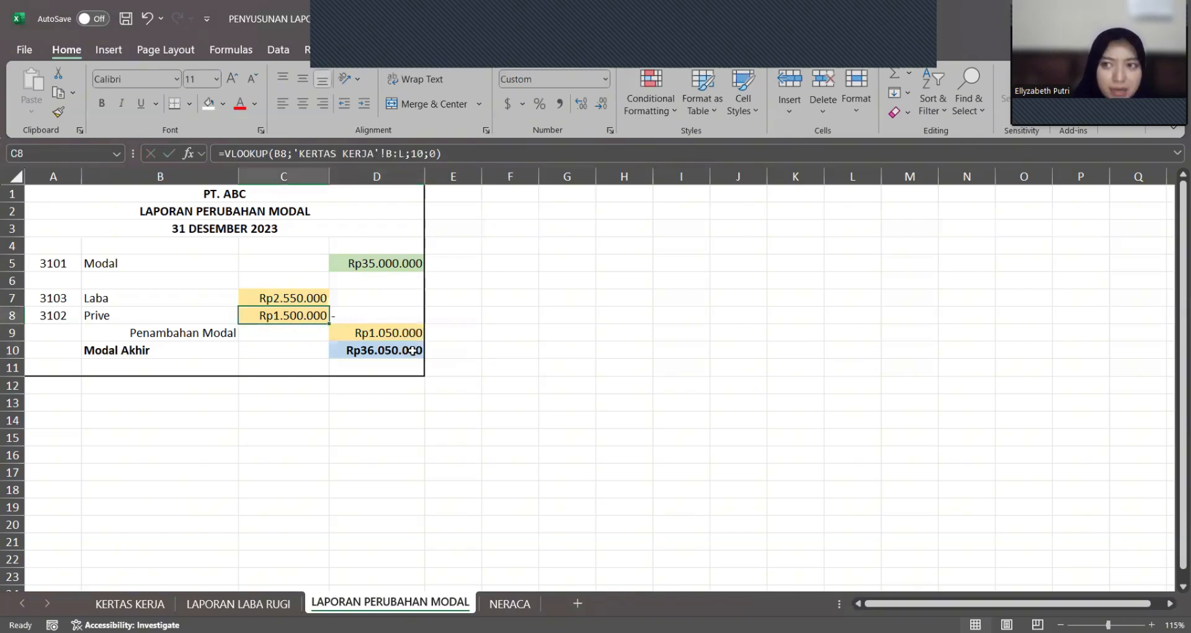
pyautogui.click(387, 331)
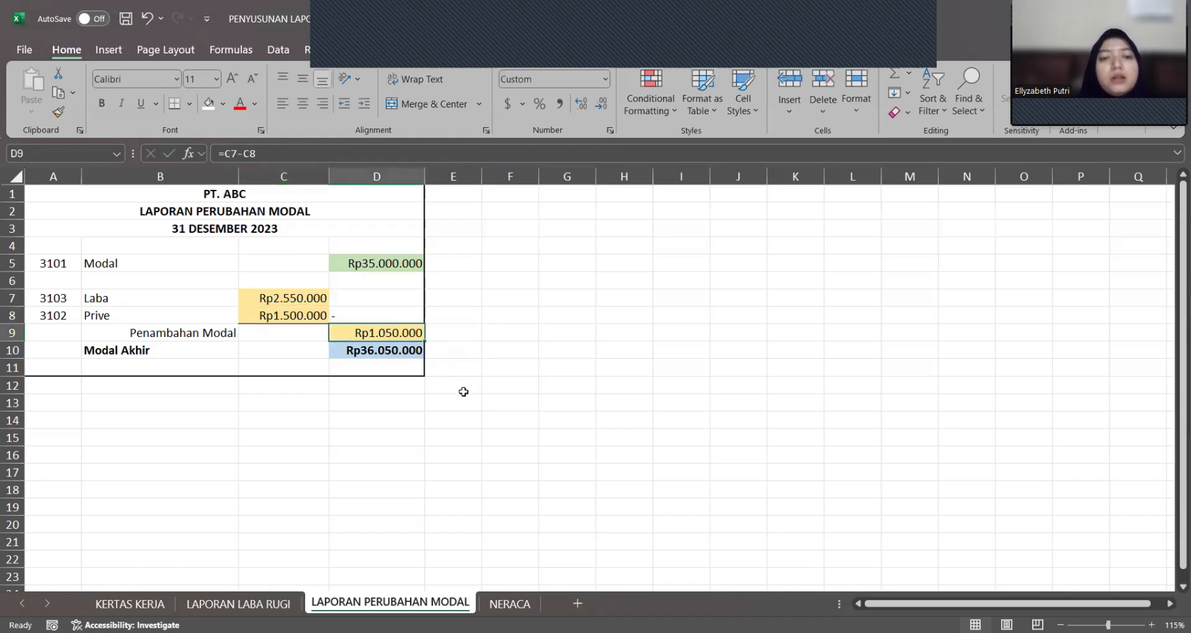
pyautogui.click(441, 328)
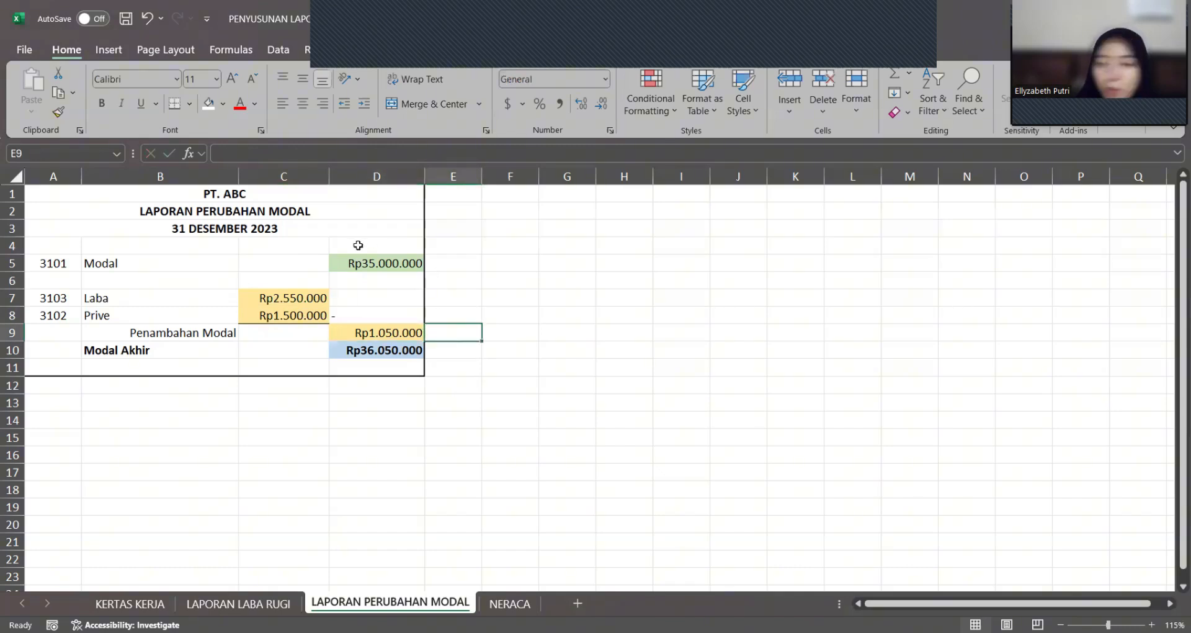
# Step: Check the Modal Akhir formula in D10 against the Penambahan Modal formula in D9
pyautogui.click(370, 355)
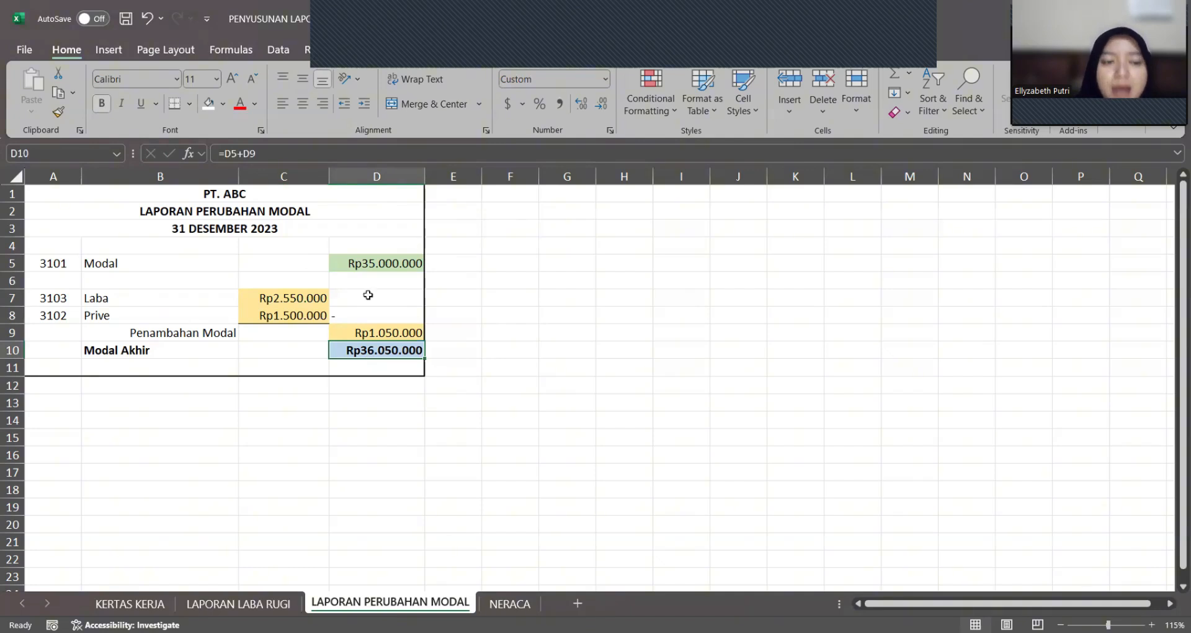
pyautogui.doubleClick(381, 334)
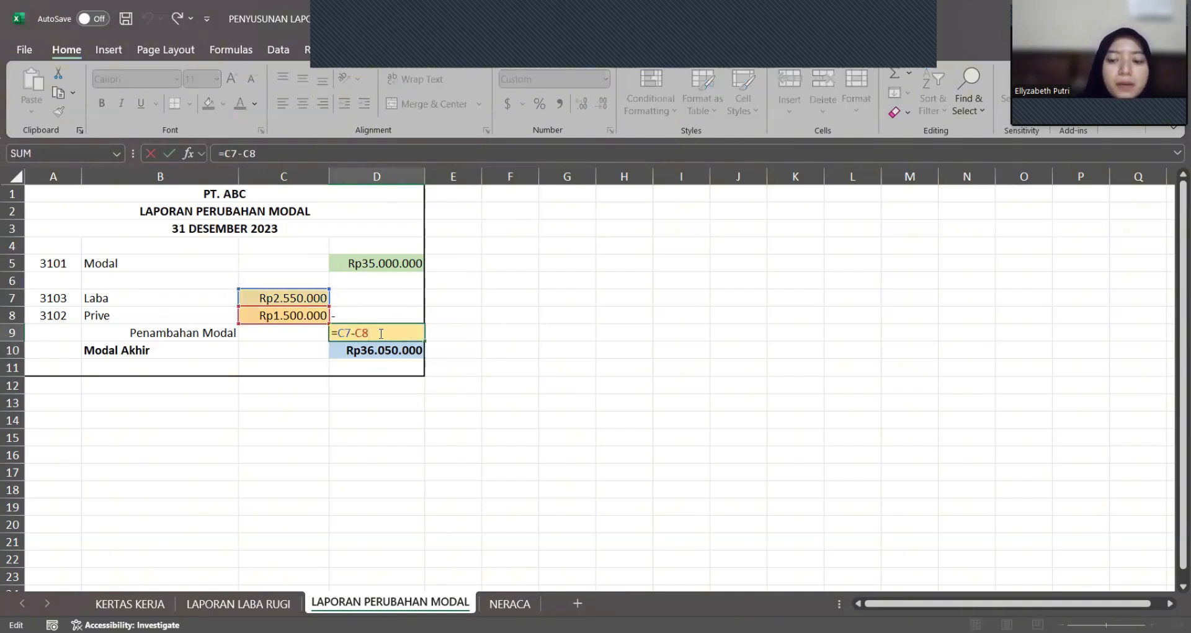
pyautogui.press('Return')
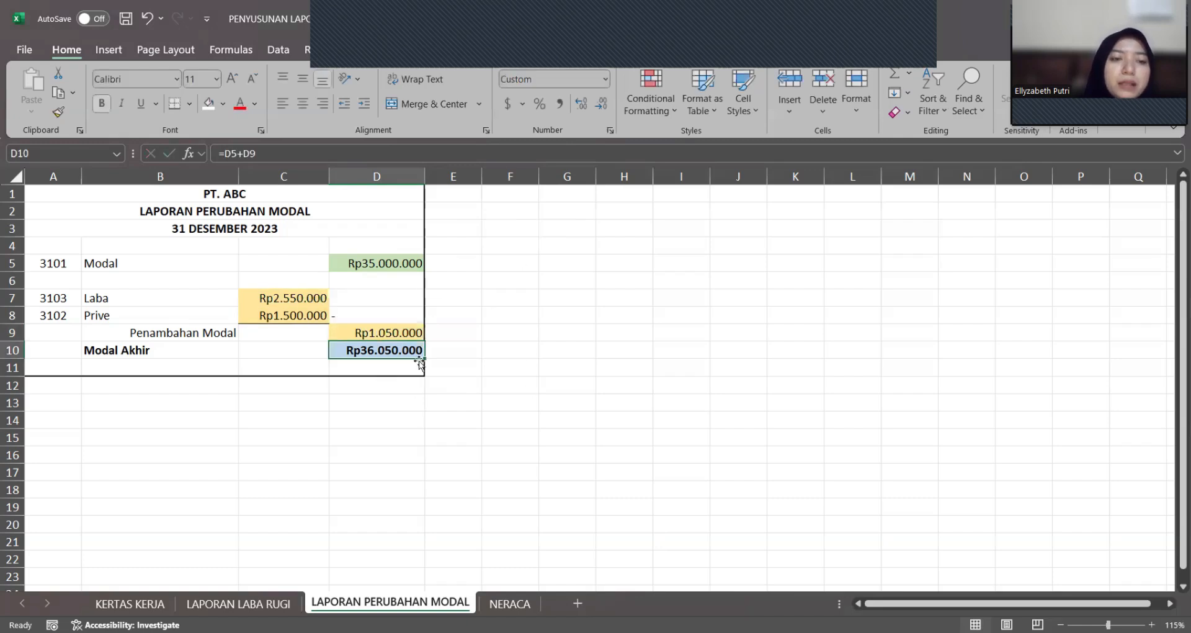
pyautogui.click(474, 363)
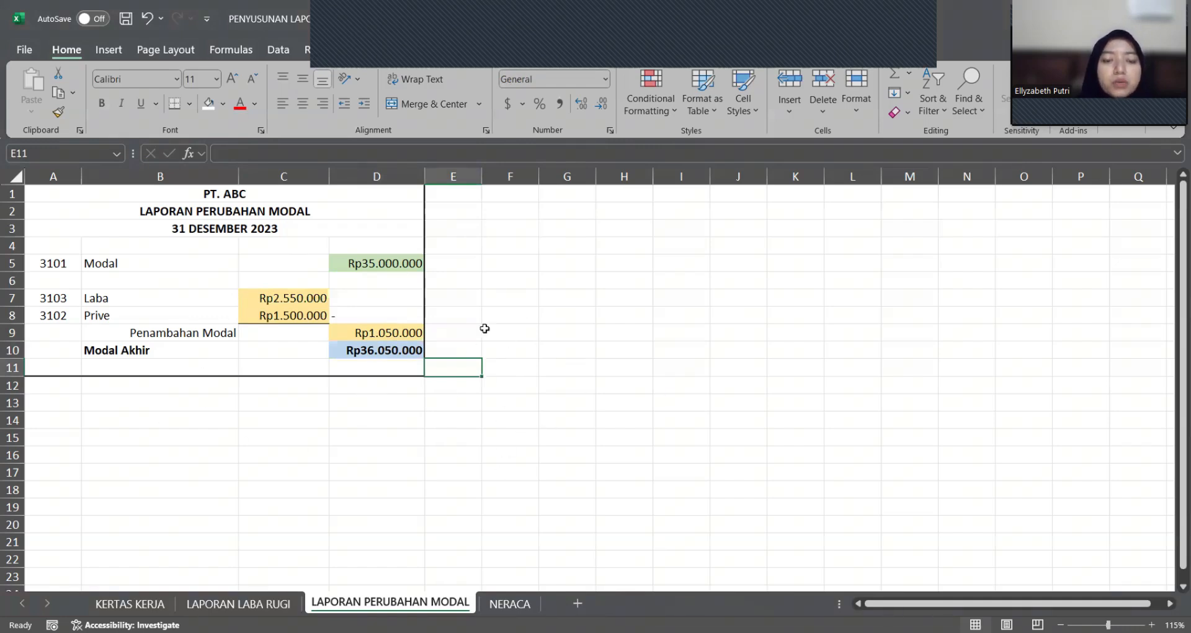
pyautogui.click(534, 333)
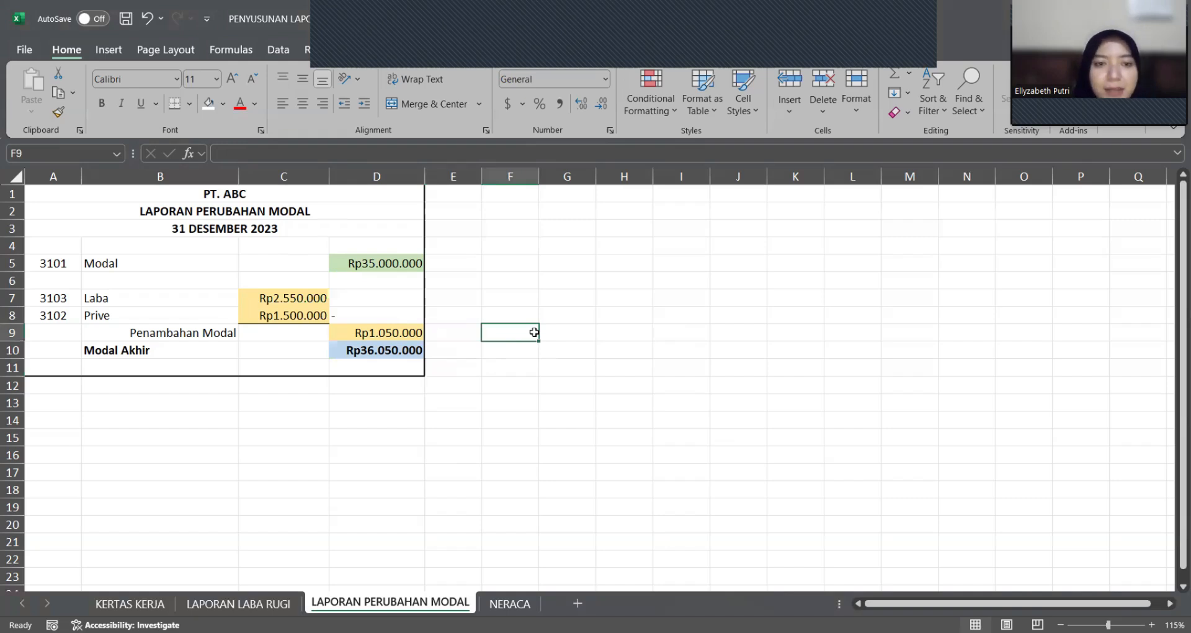
pyautogui.click(489, 375)
pyautogui.click(500, 404)
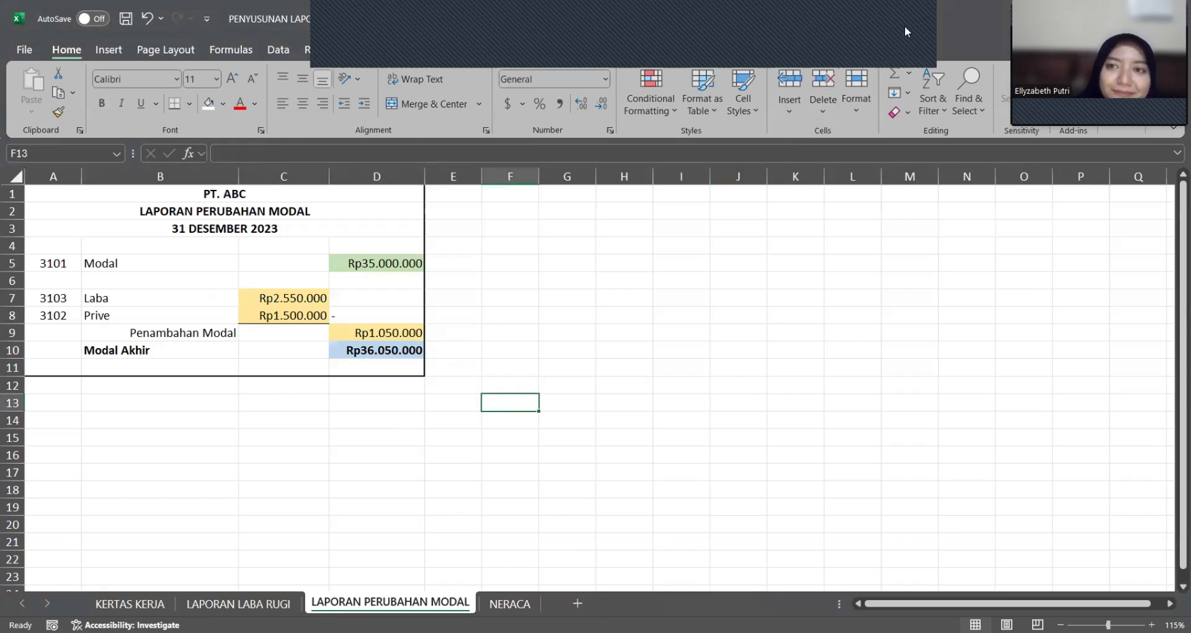
# Step: Open the NERACA worksheet and check the Jumlah Aktiva cell D18
pyautogui.hotkey('ctrl', 'pagedown')
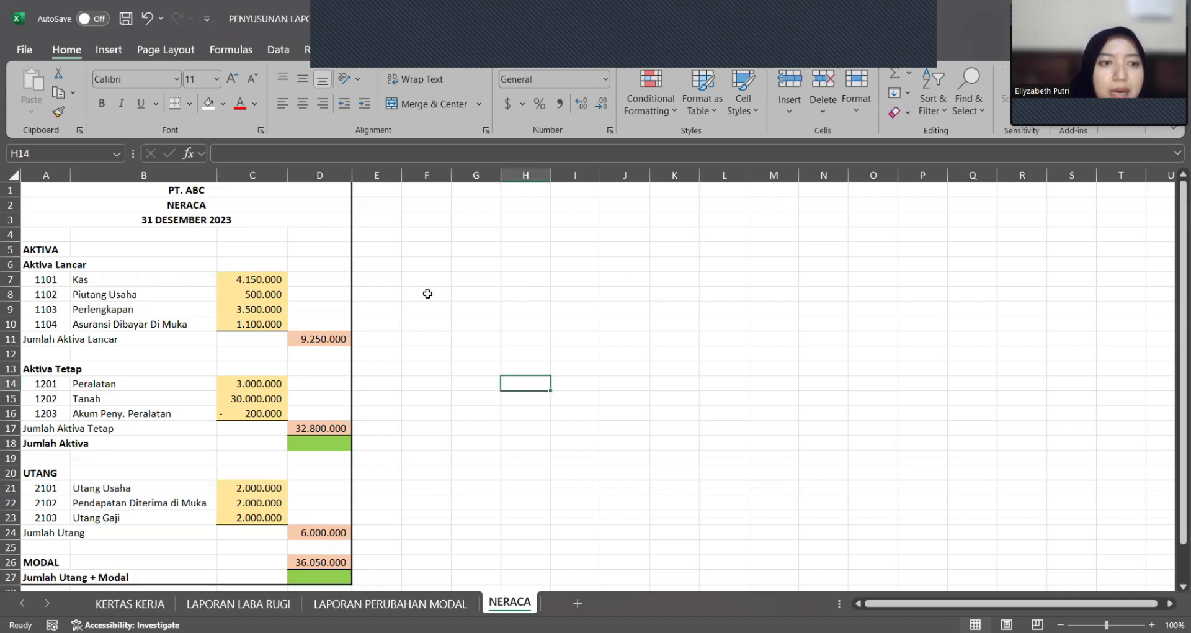
pyautogui.click(300, 443)
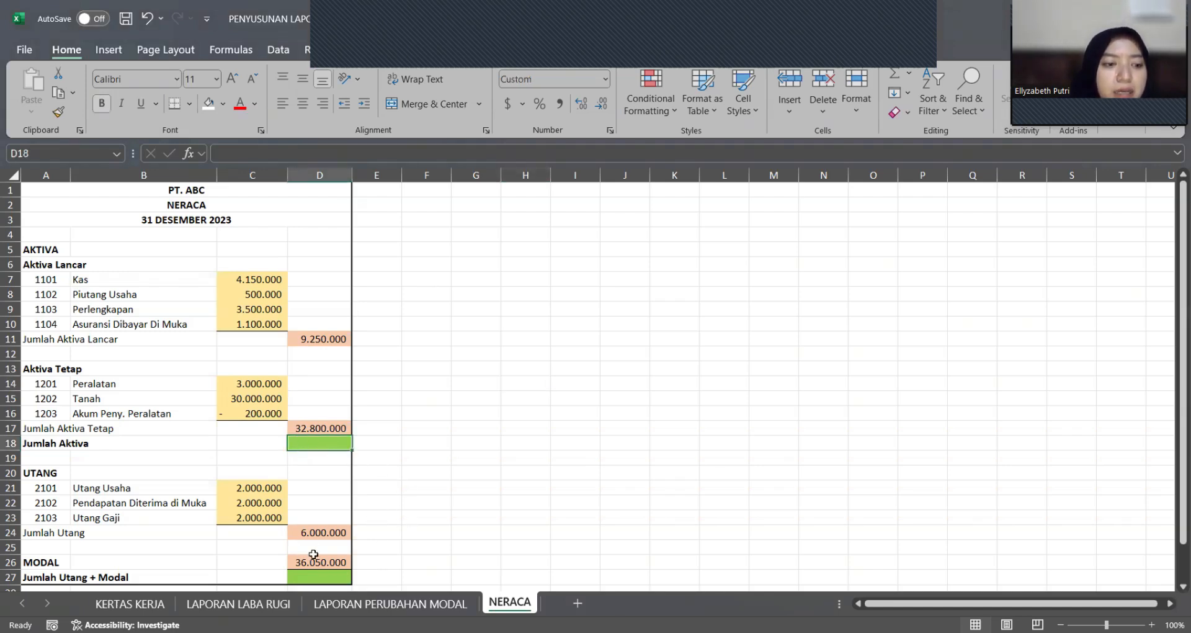
pyautogui.click(373, 494)
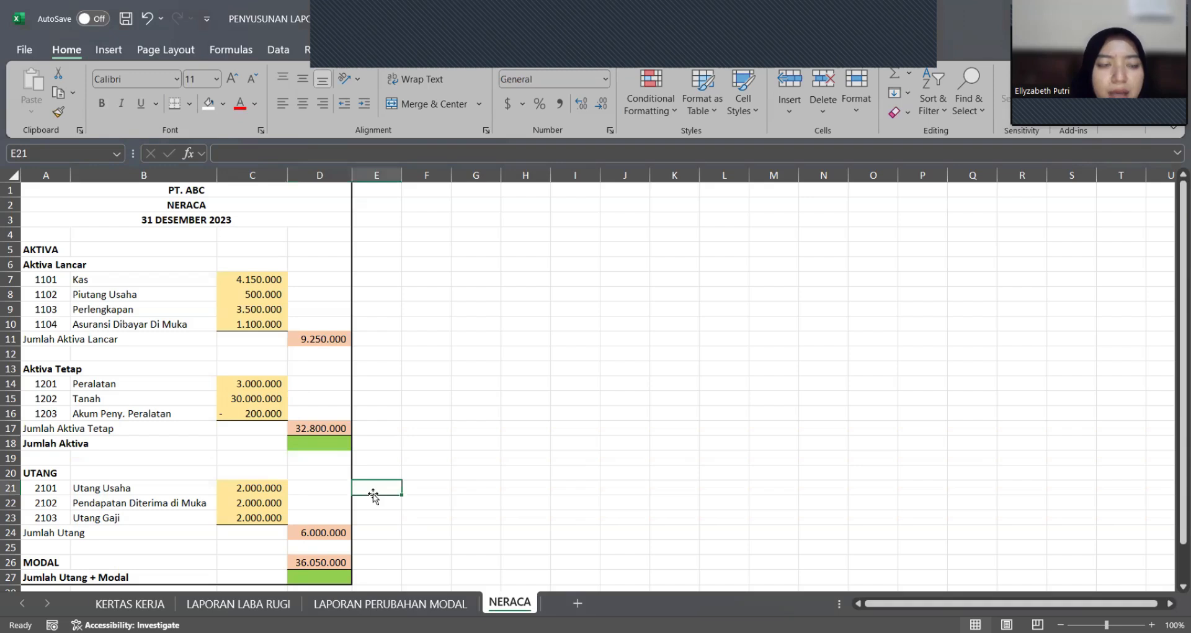
# Step: Examine the VLOOKUP formula for the Kas account name in B7 and its account code in A7
pyautogui.click(103, 274)
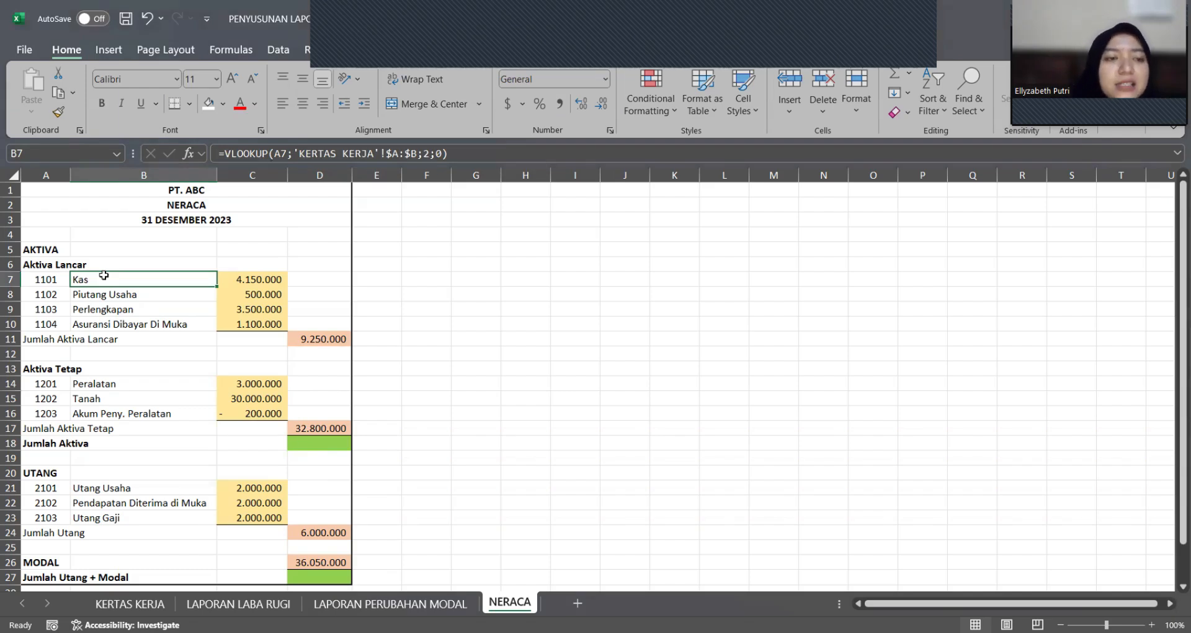
pyautogui.click(60, 283)
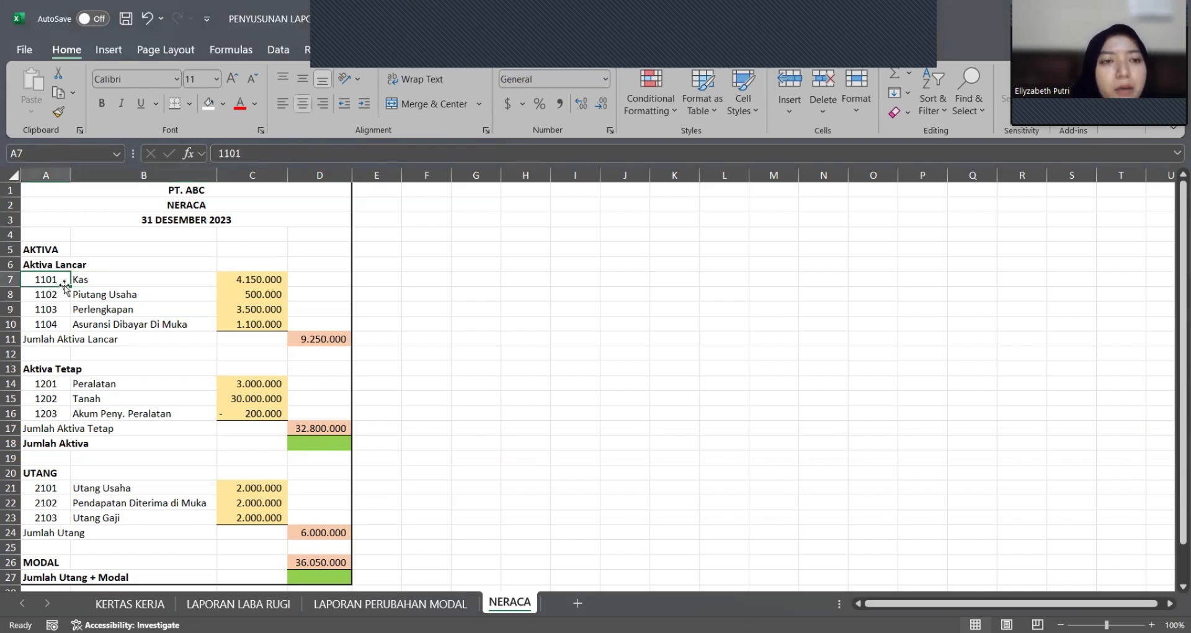
pyautogui.click(107, 285)
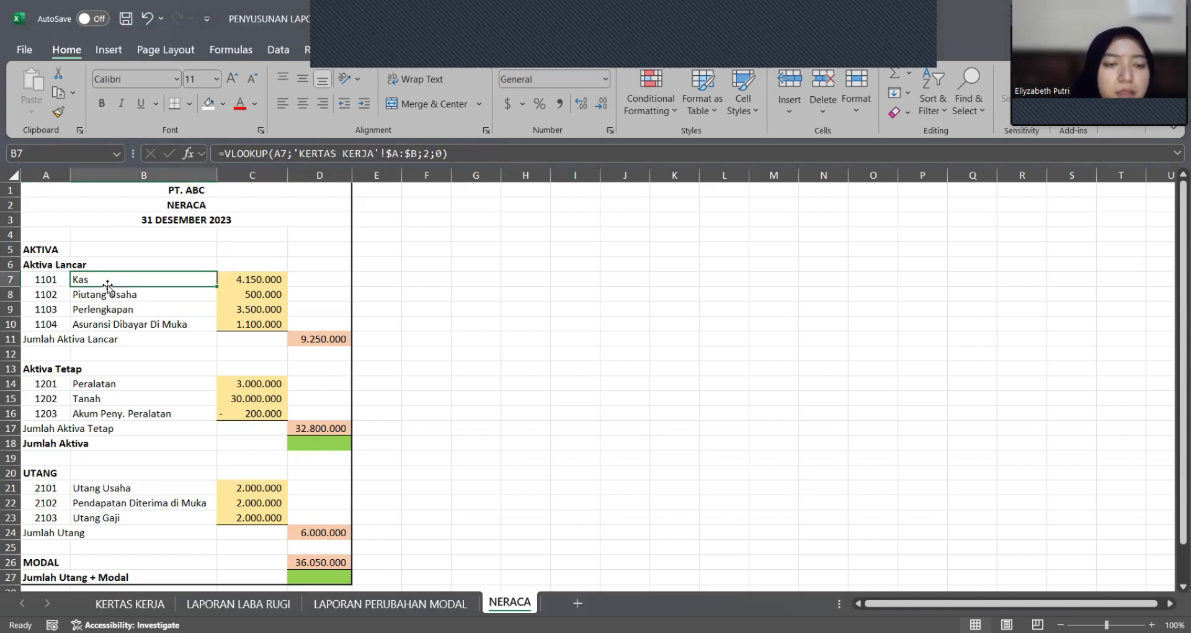
# Step: Examine the VLOOKUP formula for the Kas amount in C7 and the Jumlah Aktiva Lancar SUM formula in D11
pyautogui.click(230, 282)
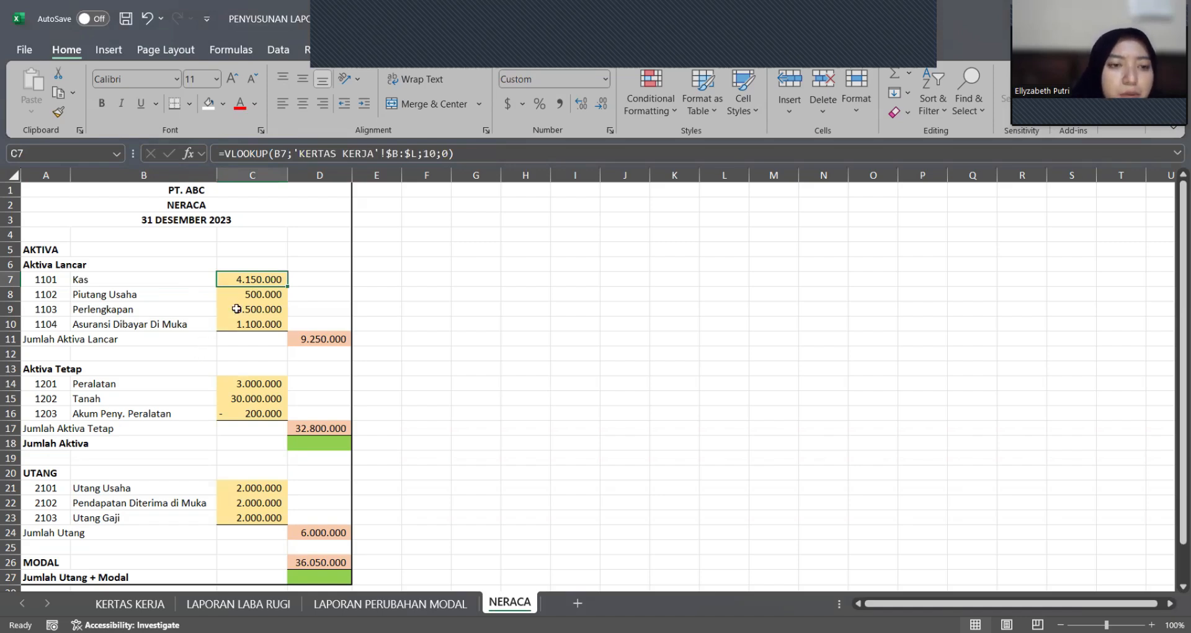
pyautogui.doubleClick(307, 335)
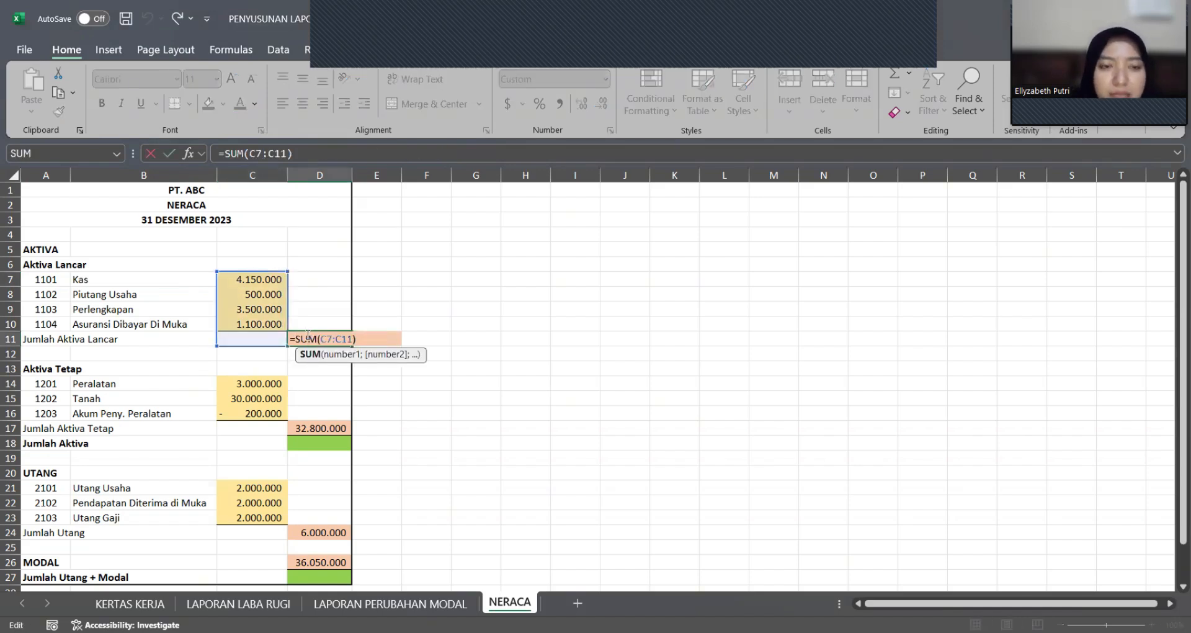
pyautogui.press('Return')
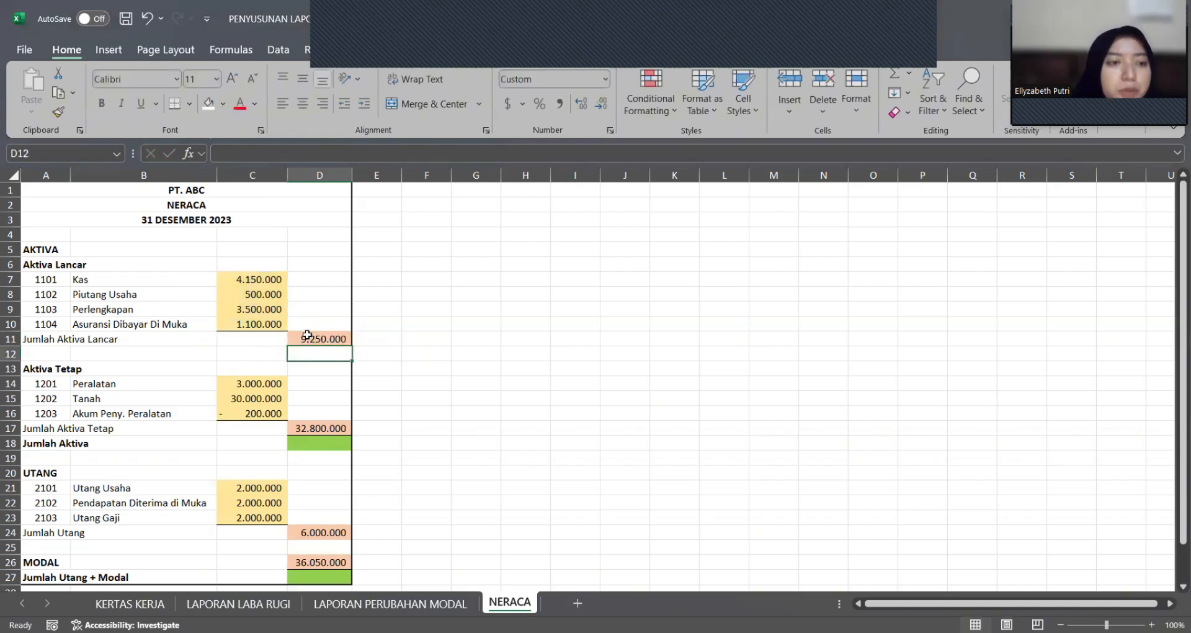
# Step: Examine the Aktiva Tetap lookup formulas in B14 and C15 and the Jumlah Aktiva Tetap formula in D17
pyautogui.click(274, 404)
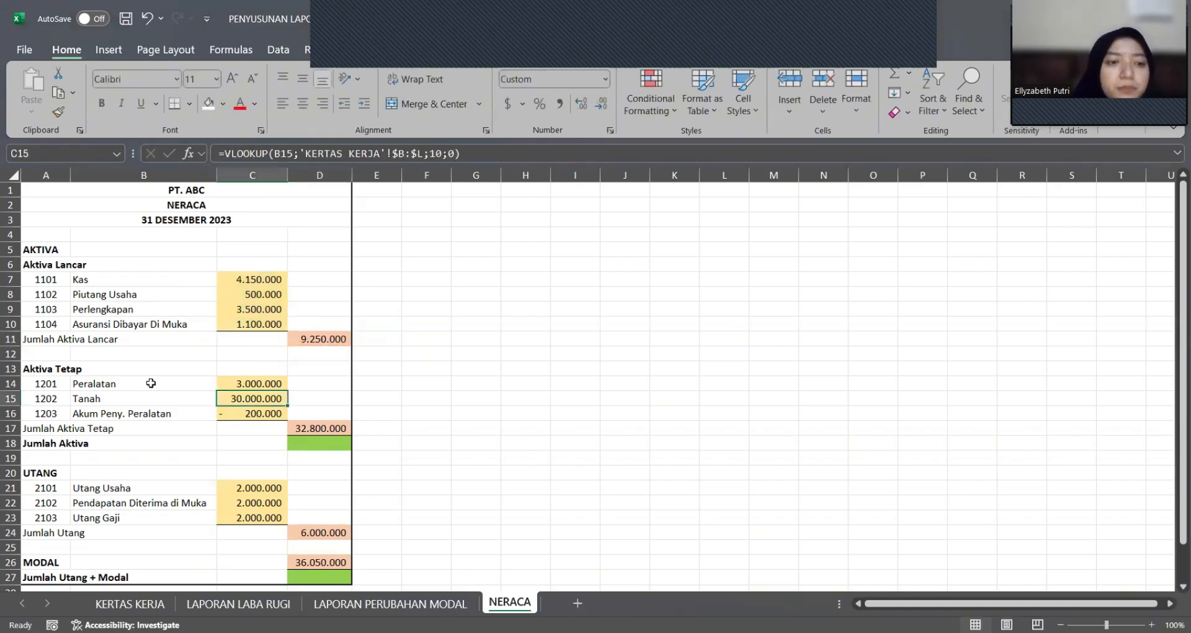
pyautogui.click(155, 384)
pyautogui.click(230, 397)
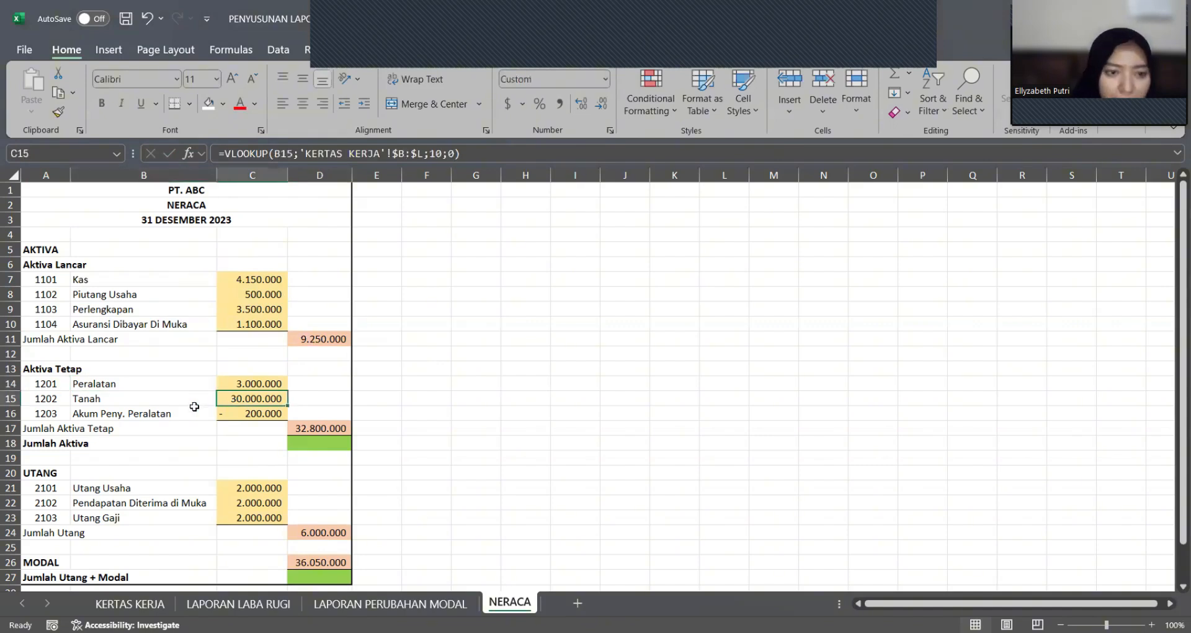
pyautogui.click(319, 429)
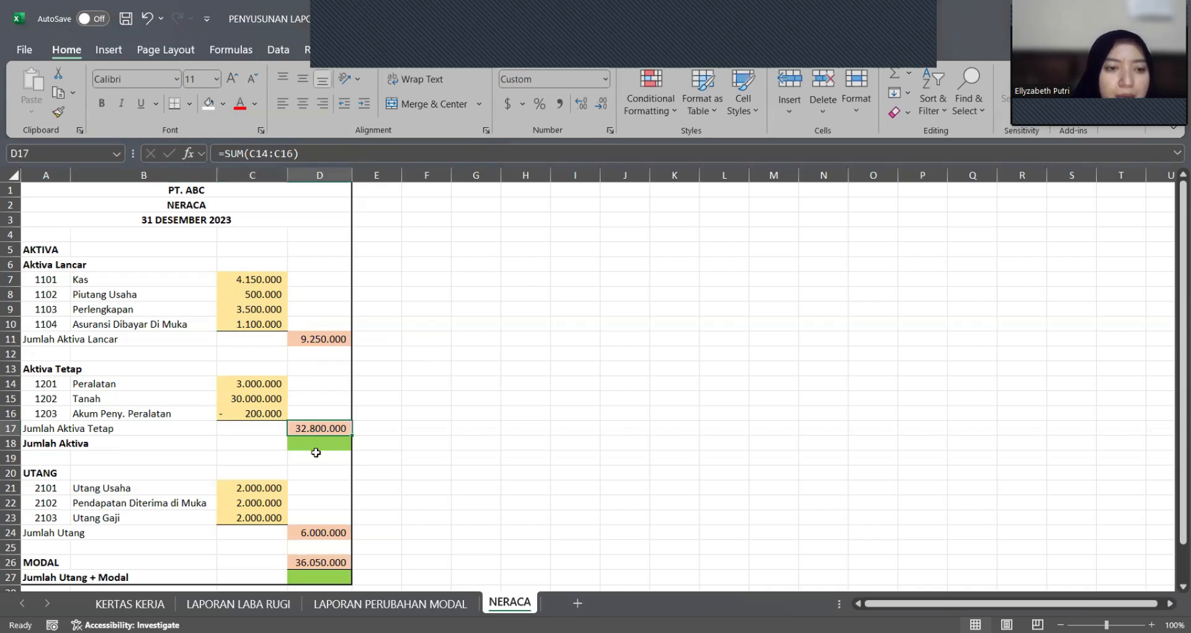
# Step: Calculate Jumlah Aktiva in D18 by adding Jumlah Aktiva Lancar and Jumlah Aktiva Tetap with =D11+D17
pyautogui.click(315, 444)
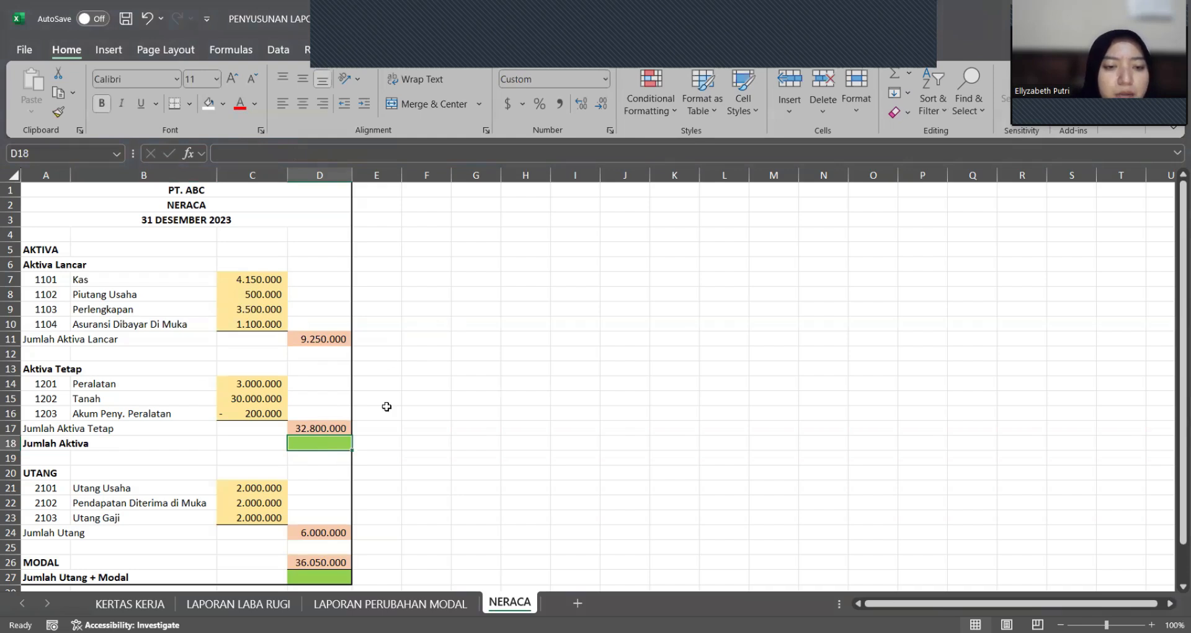
pyautogui.write('=')
pyautogui.click(314, 338)
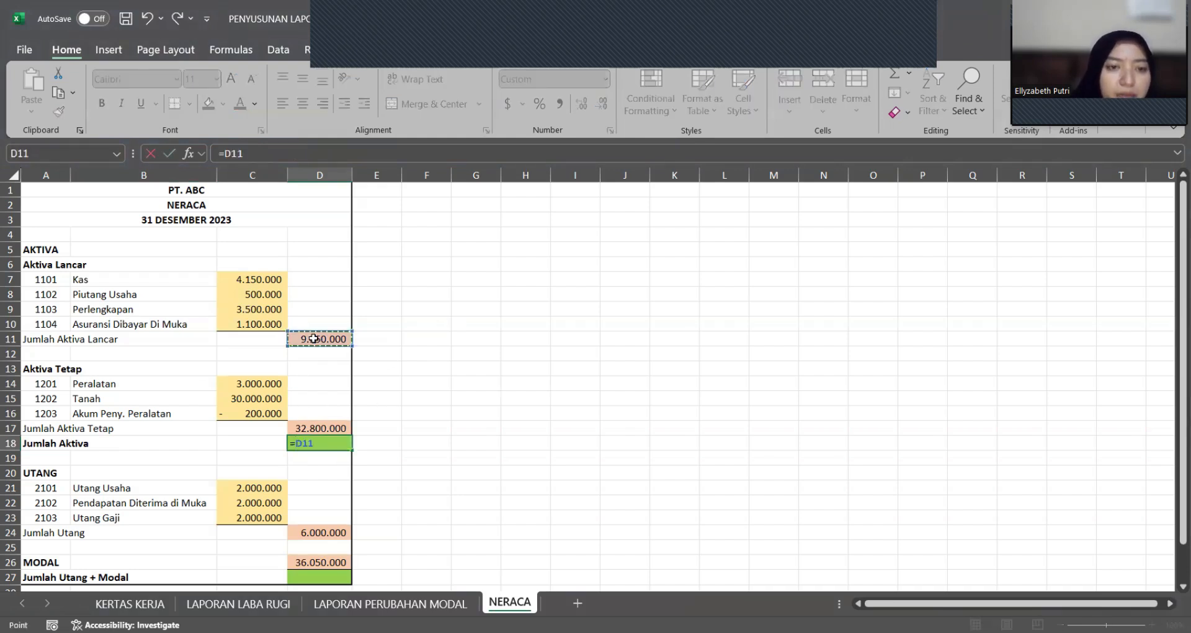
pyautogui.write('+')
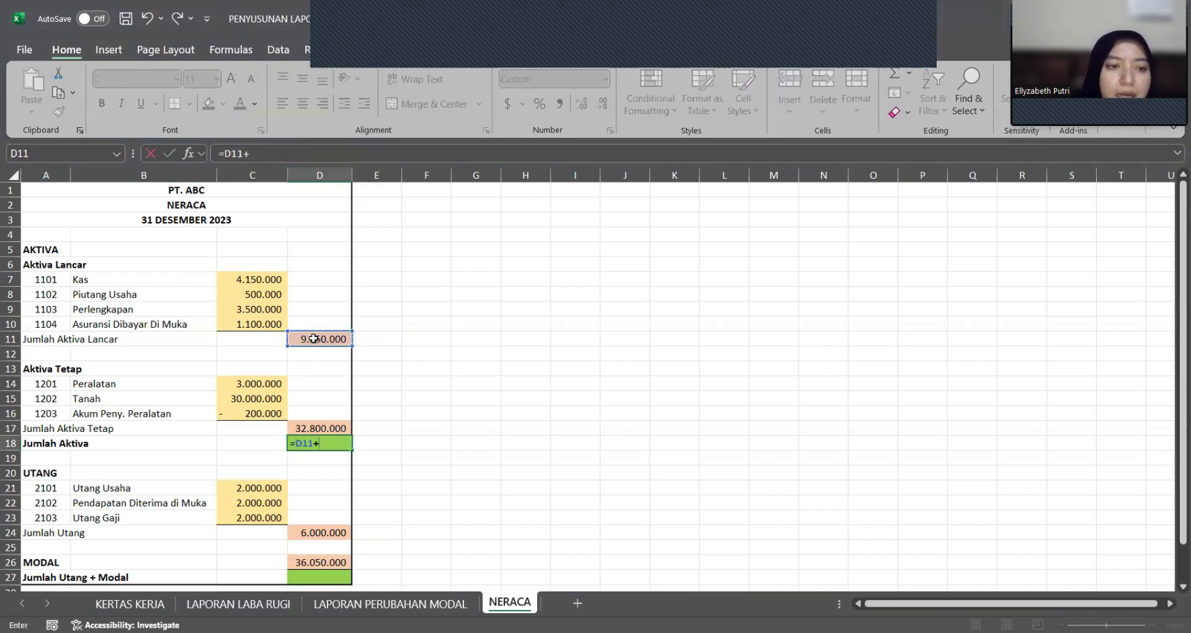
pyautogui.click(330, 425)
pyautogui.press('Return')
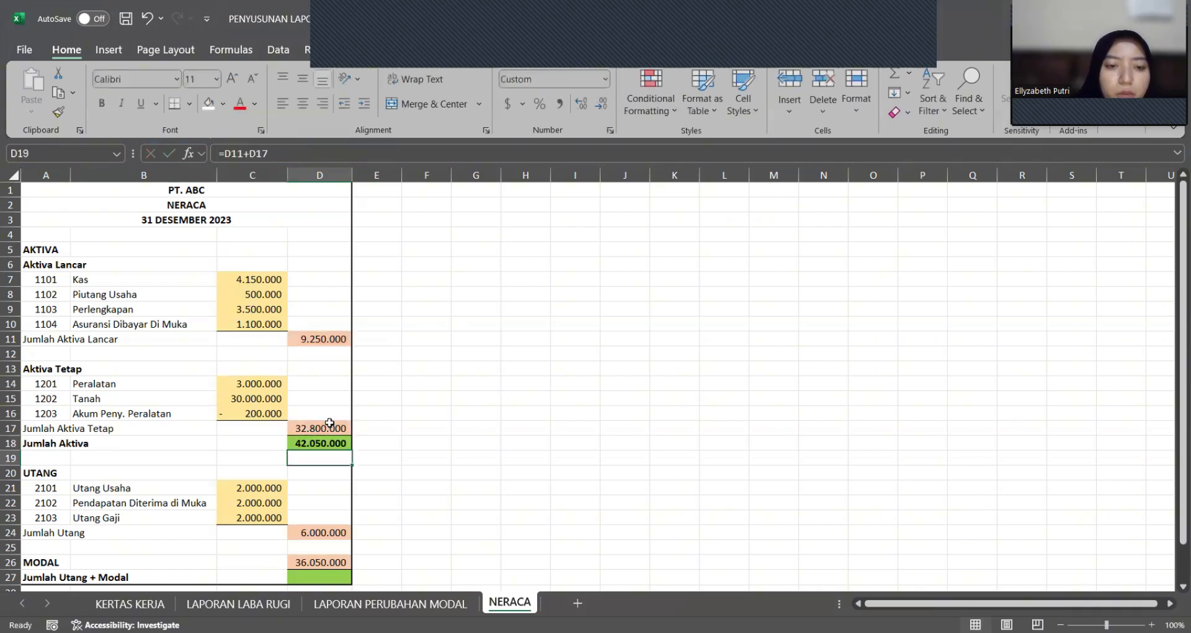
pyautogui.click(383, 440)
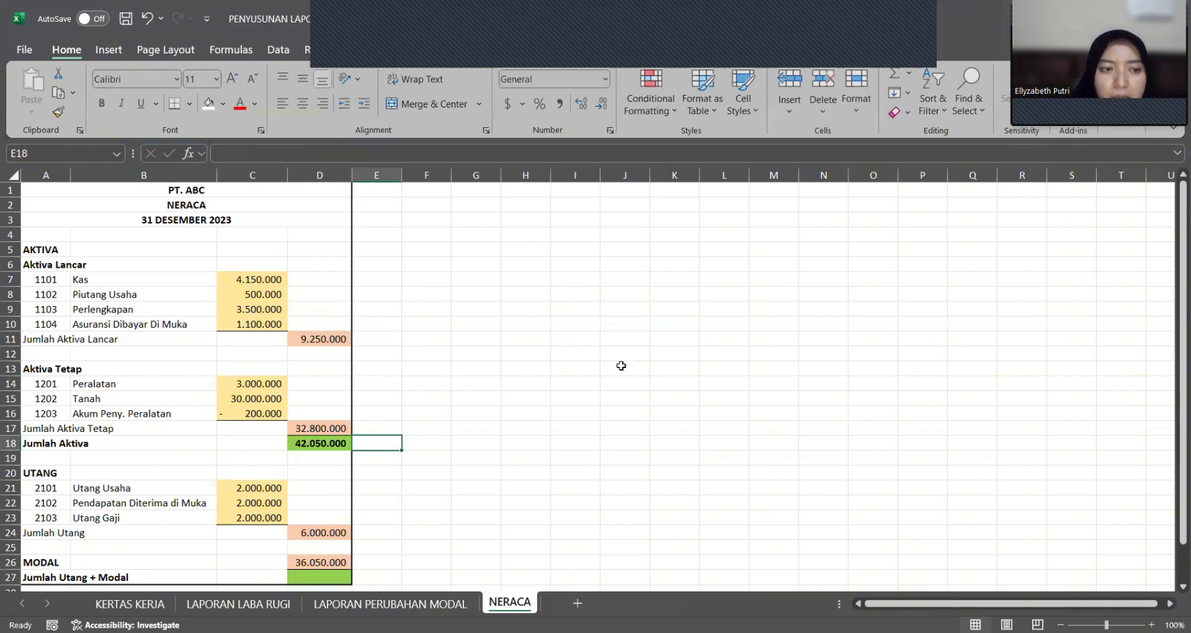
pyautogui.click(332, 444)
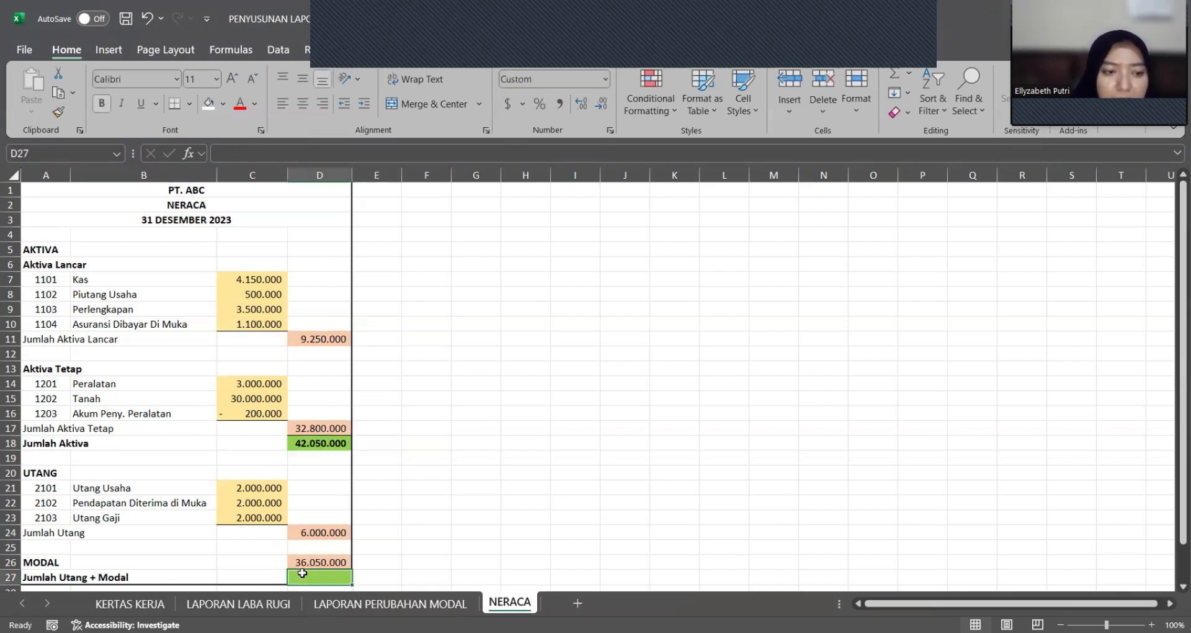
pyautogui.click(412, 528)
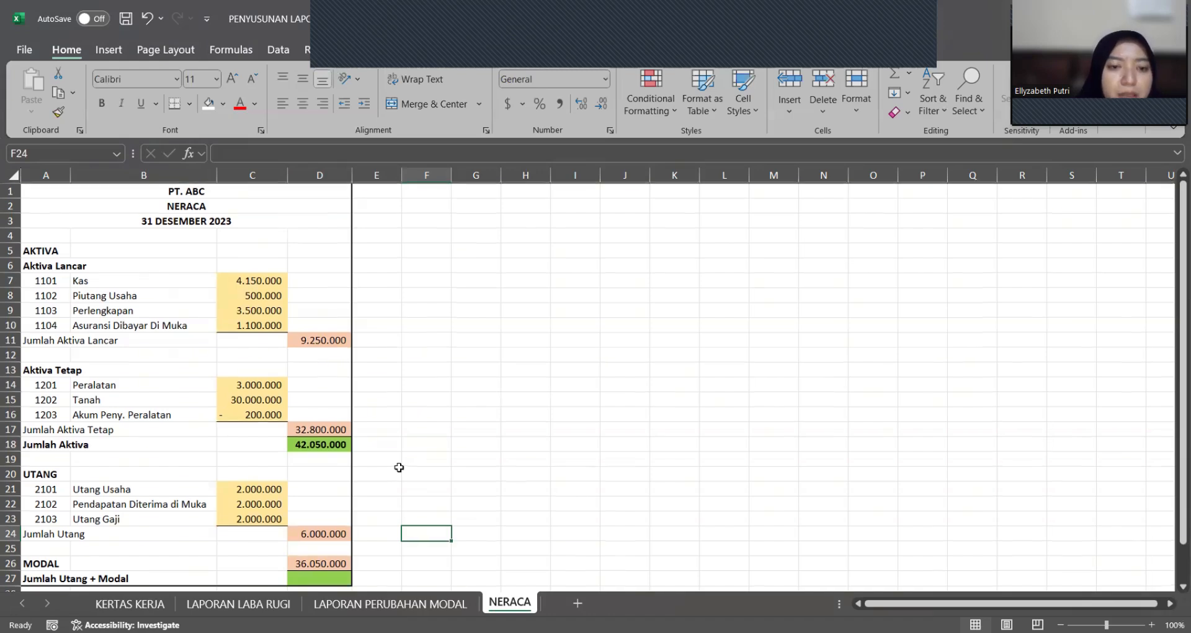
pyautogui.click(388, 467)
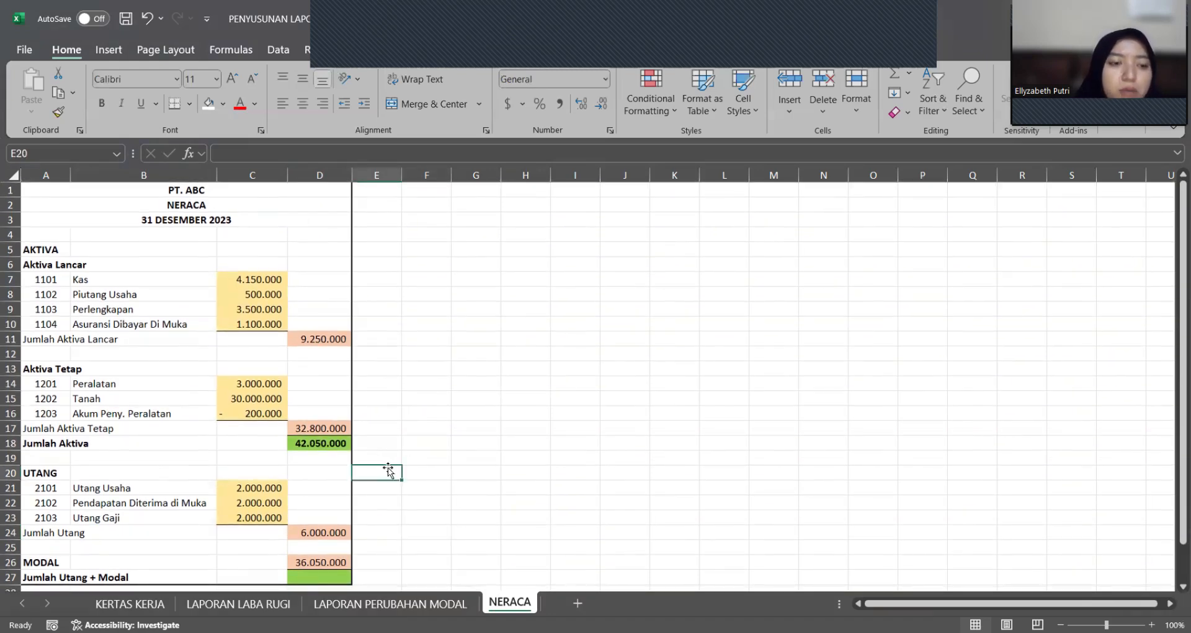
# Step: Examine the lookup formulas for the Utang account names and amounts, and the Jumlah Utang SUM formula in D24
pyautogui.click(263, 497)
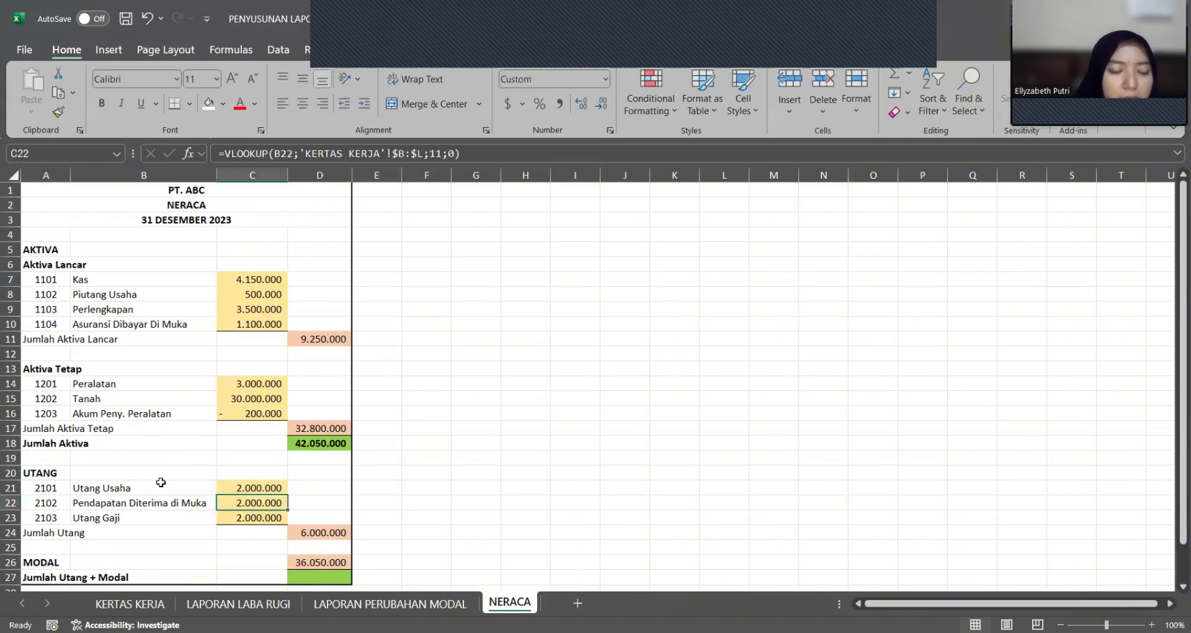
pyautogui.click(186, 488)
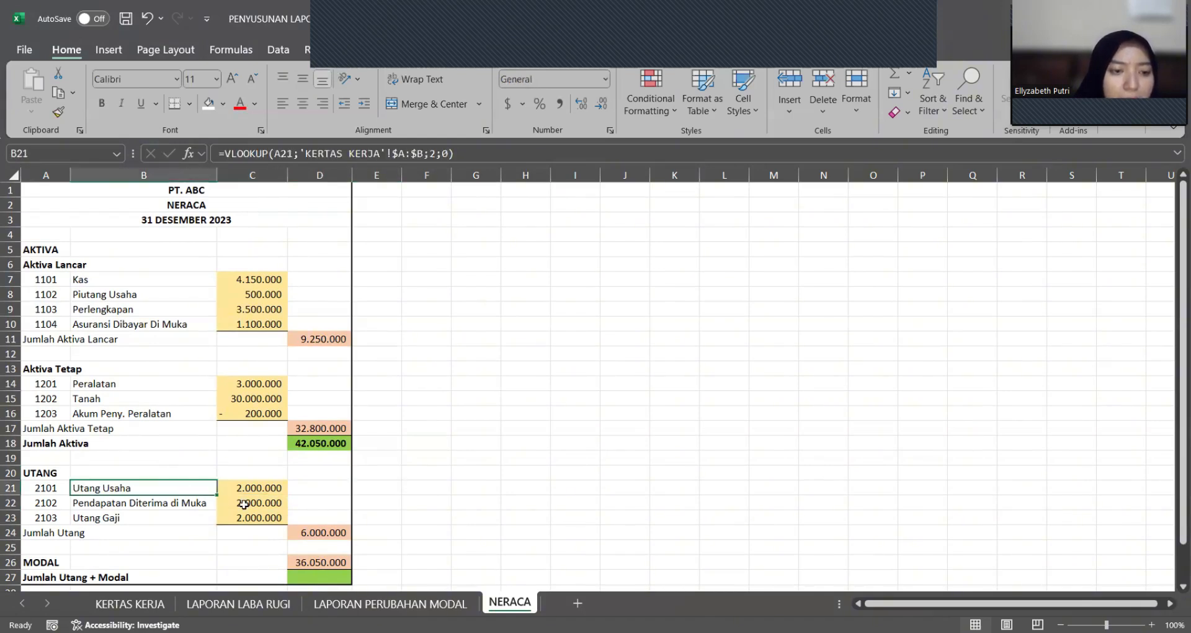
pyautogui.click(197, 519)
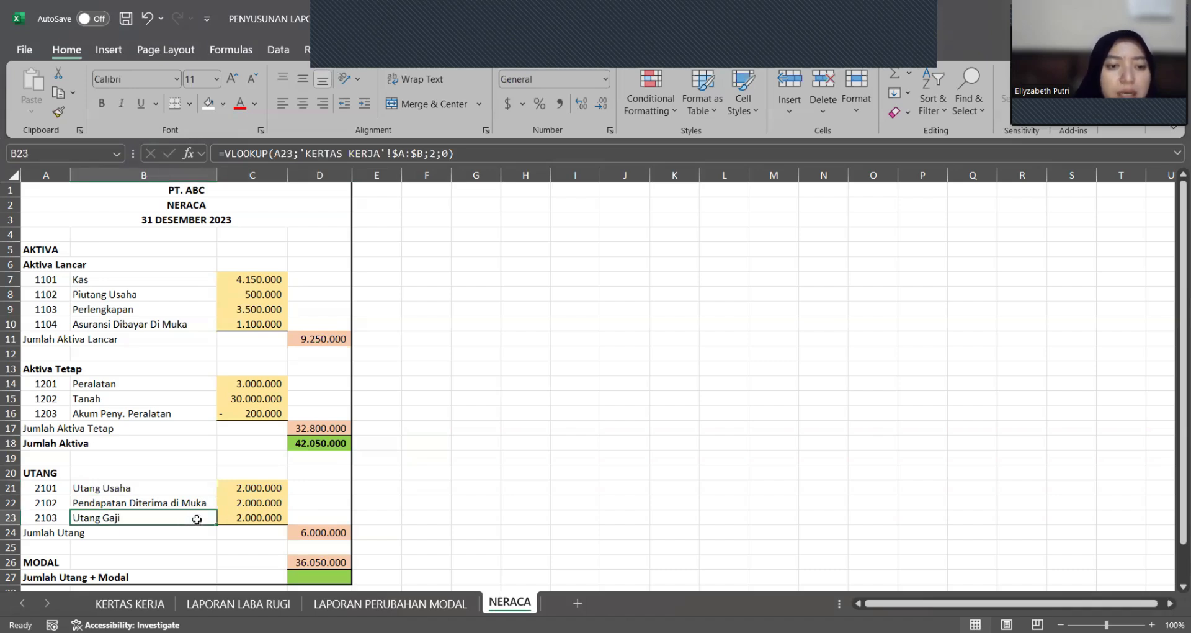
pyautogui.click(251, 501)
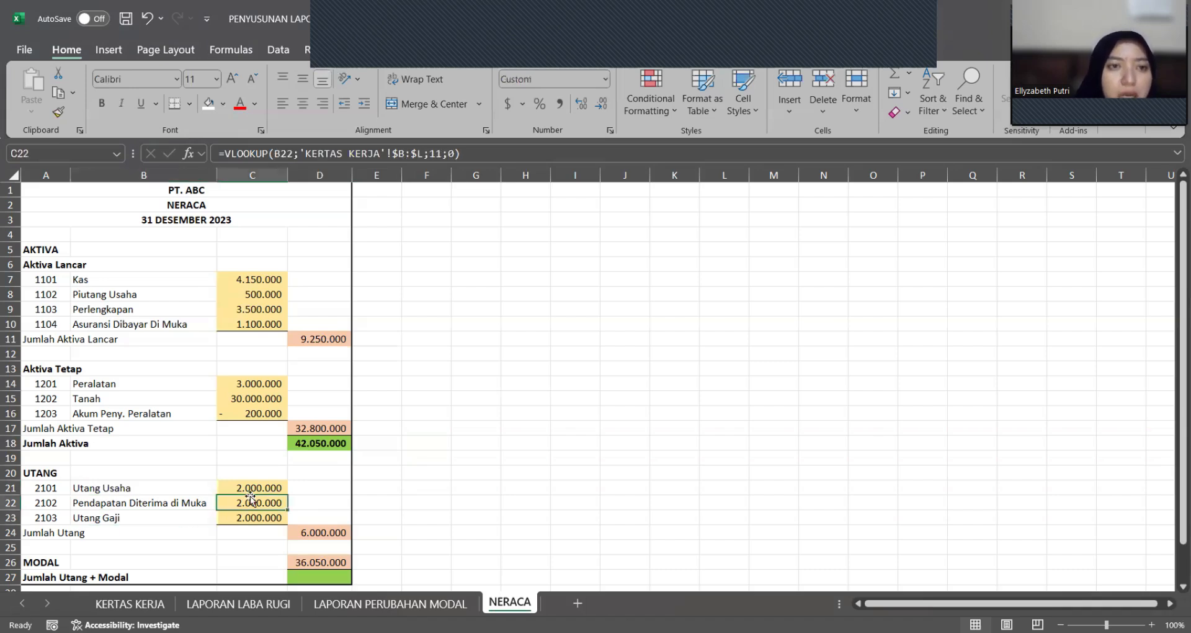
pyautogui.click(317, 532)
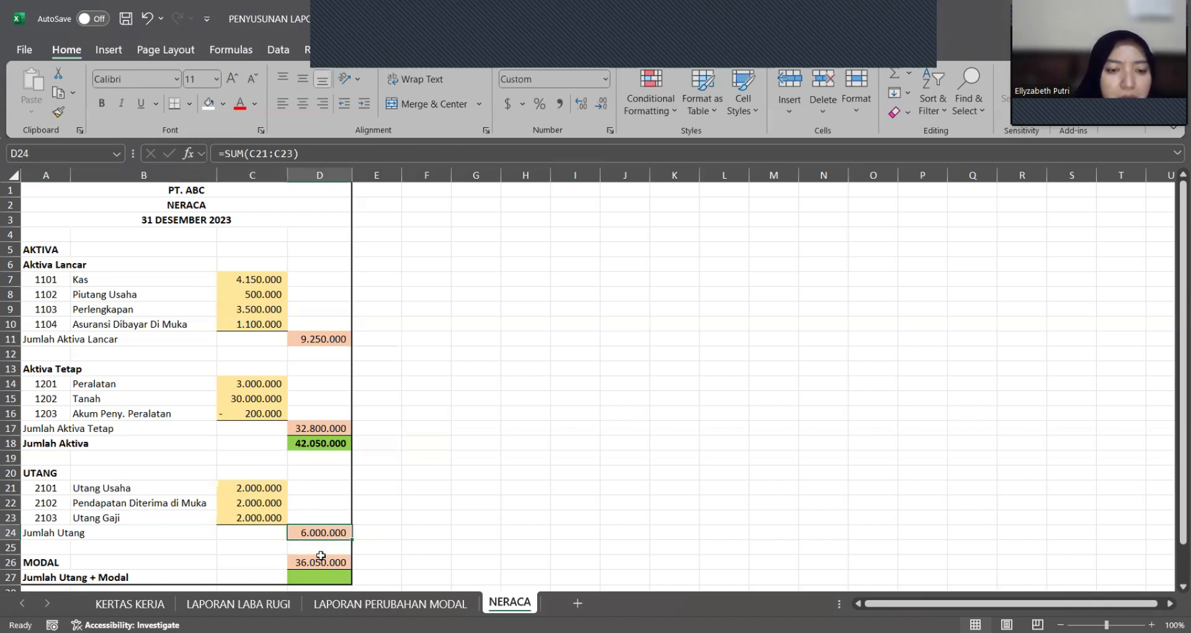
# Step: Examine the MODAL formula in D26 and its source on the LAPORAN PERUBAHAN MODAL worksheet, then return to NERACA
pyautogui.click(320, 561)
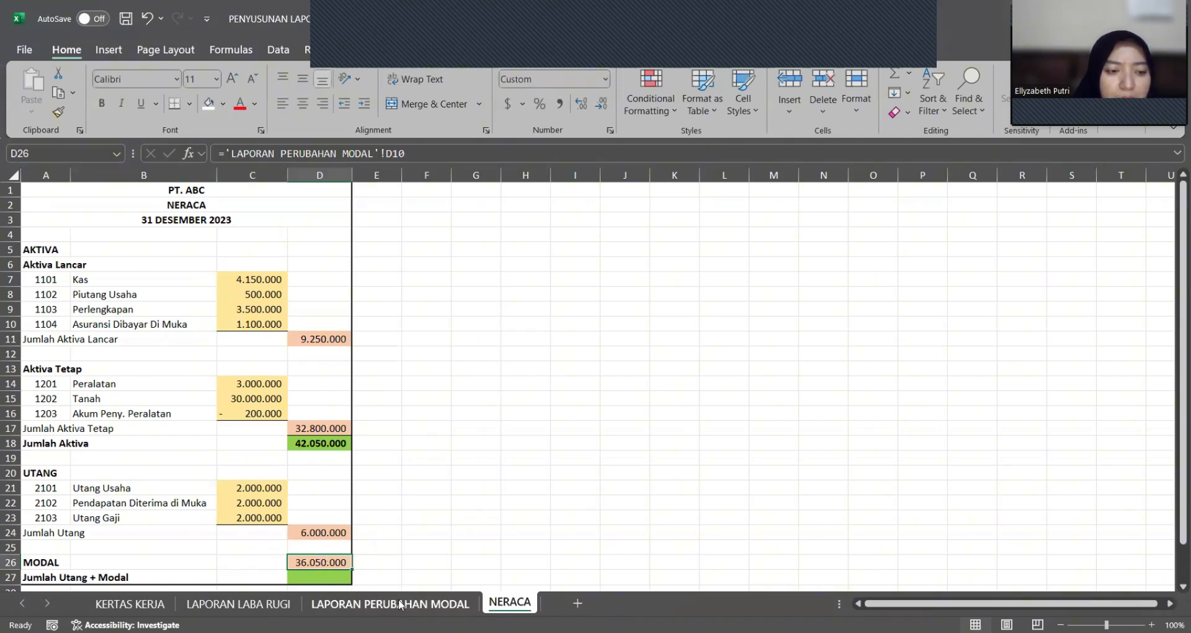
pyautogui.click(55, 575)
pyautogui.click(55, 567)
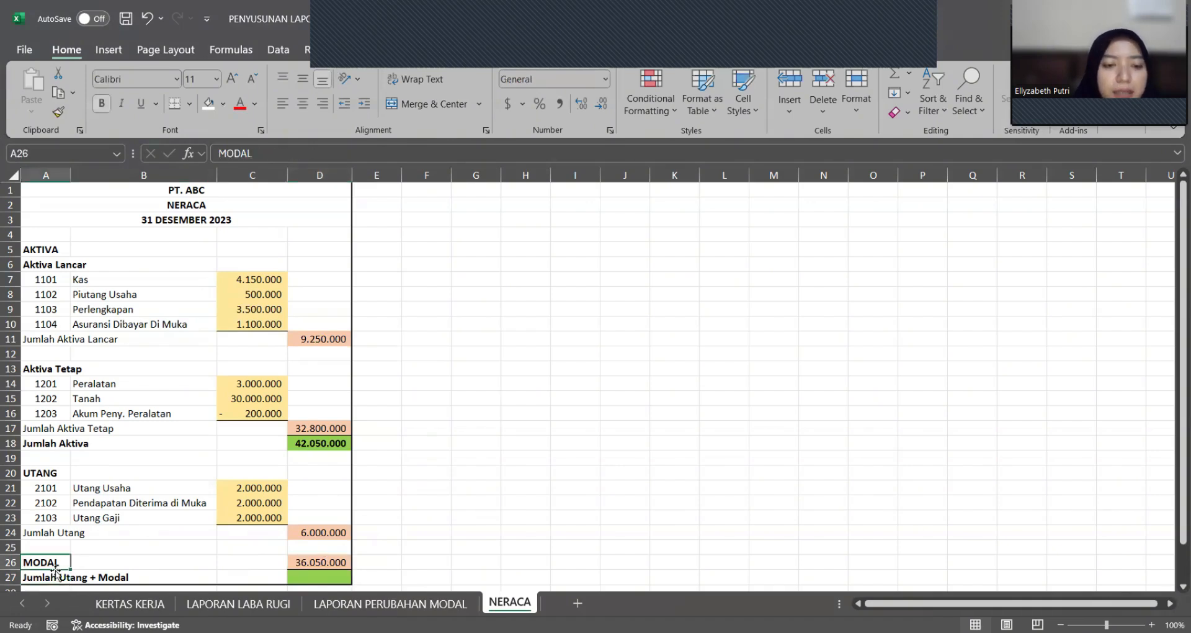
pyautogui.click(289, 562)
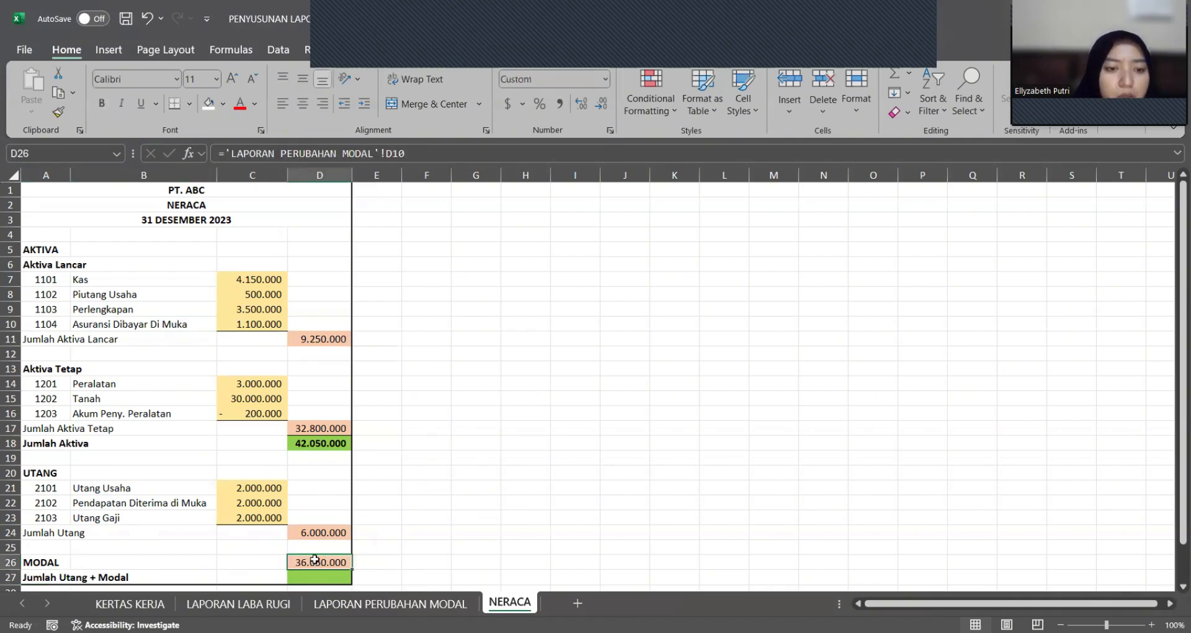
pyautogui.doubleClick(315, 559)
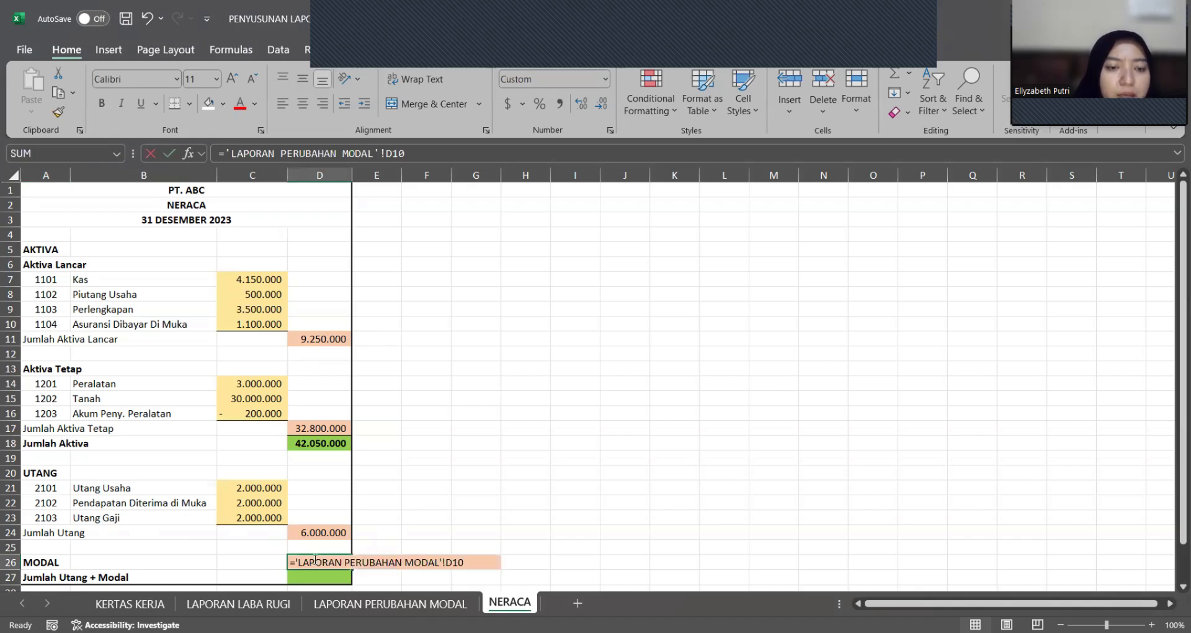
pyautogui.press('Return')
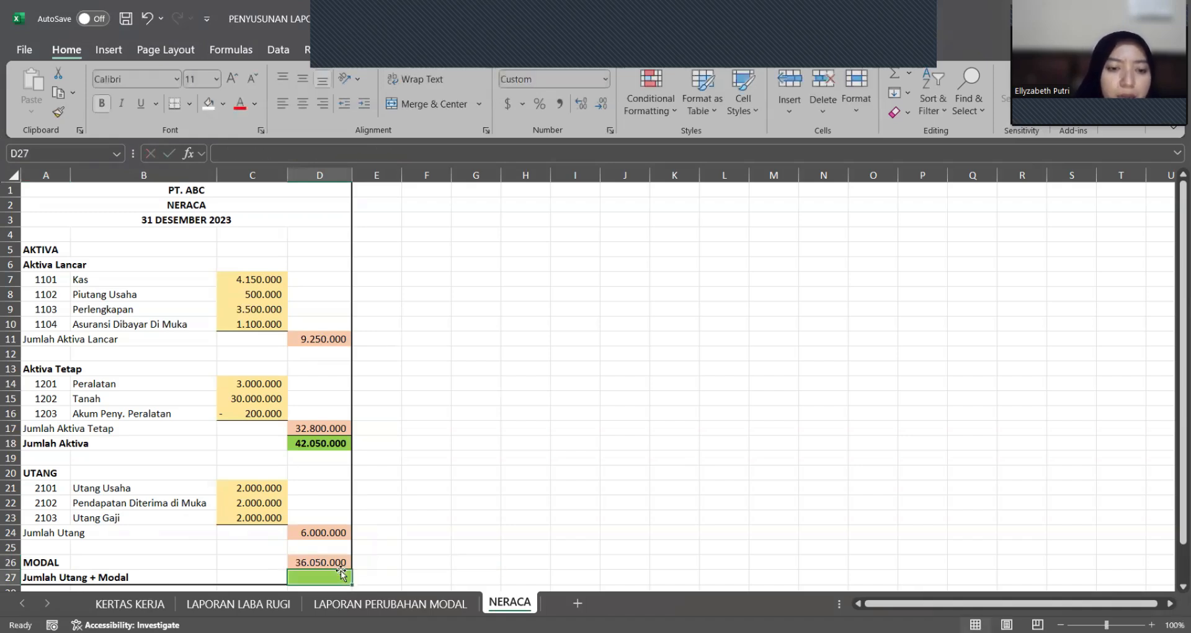
pyautogui.click(366, 603)
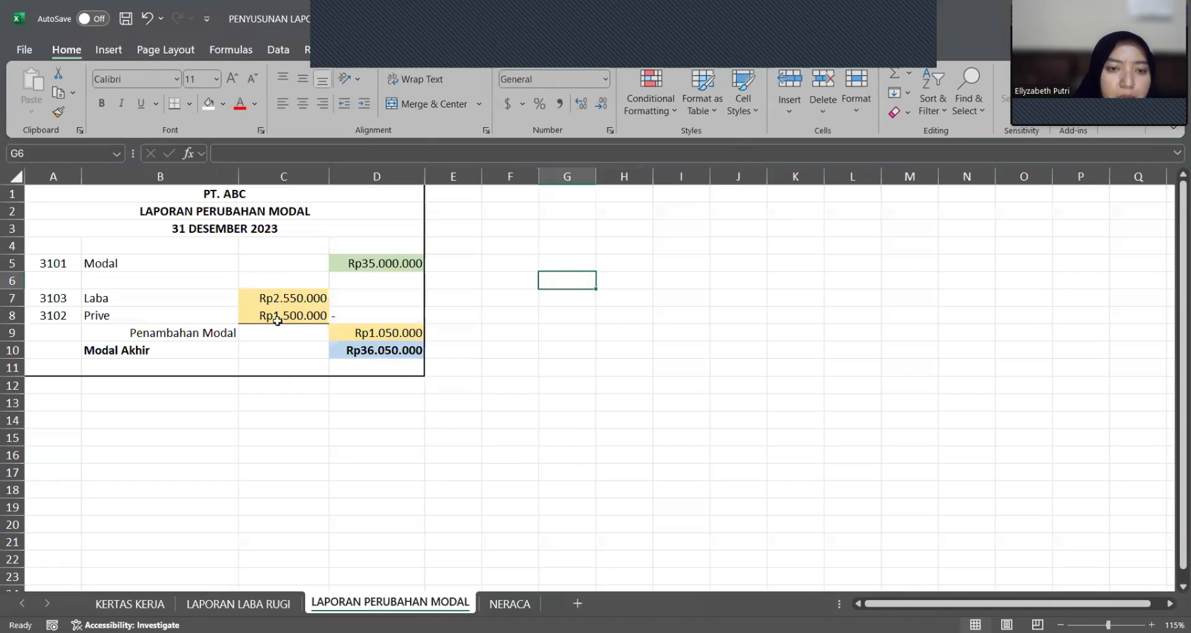
pyautogui.click(506, 604)
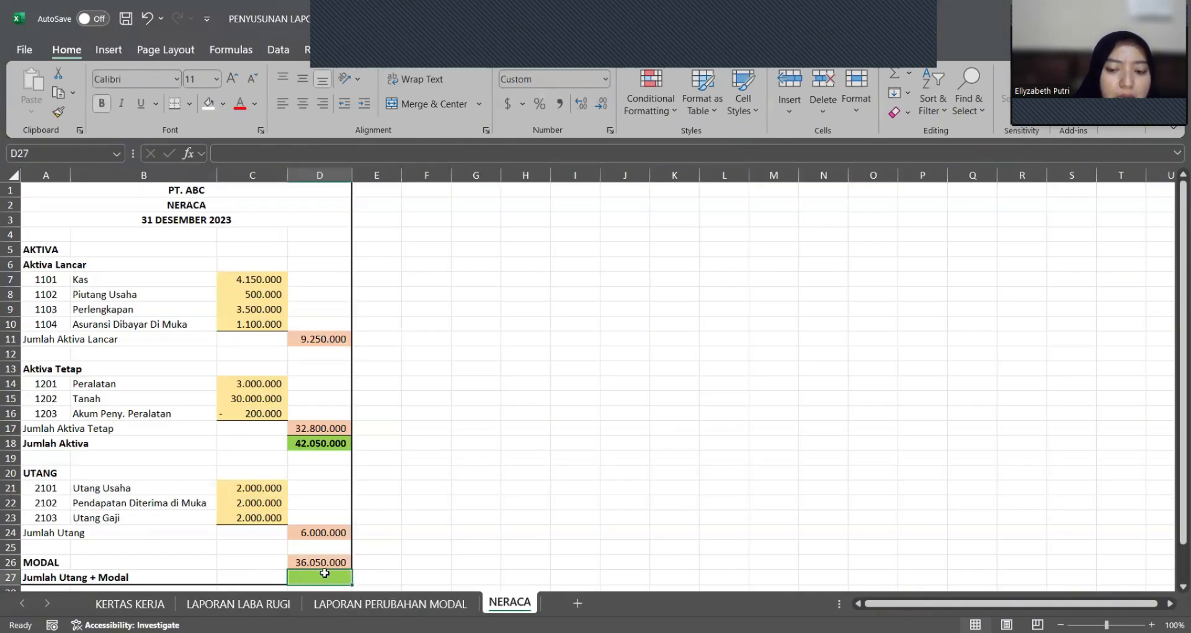
# Step: Calculate Jumlah Utang + Modal in D27 by adding Jumlah Utang and MODAL with =D24+D26
pyautogui.write('=')
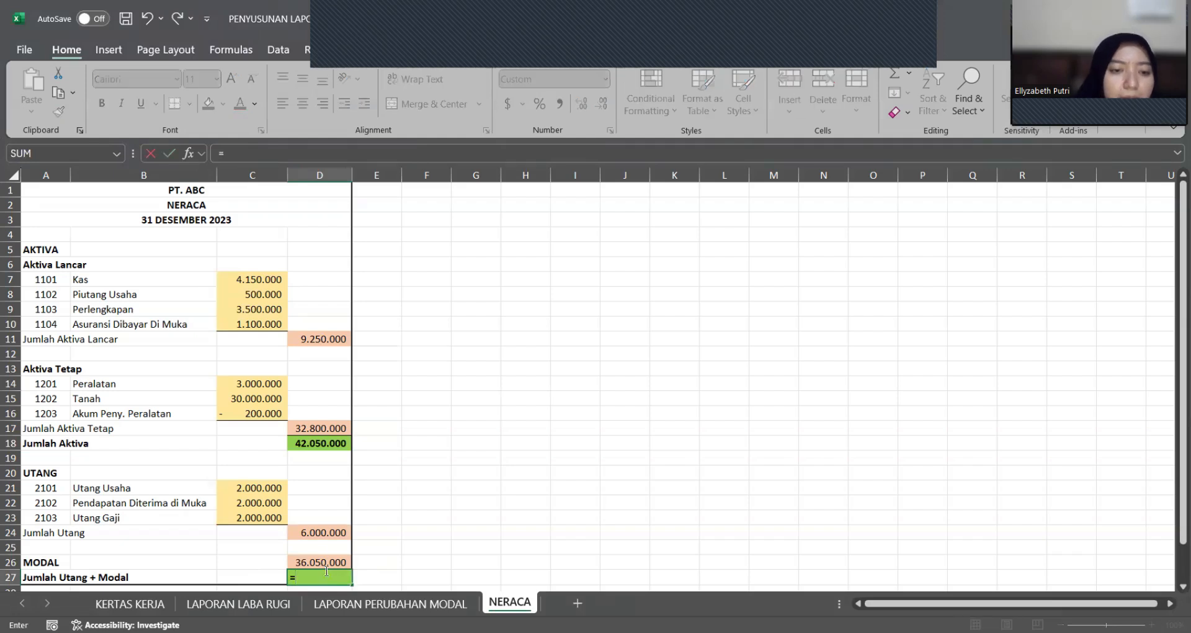
pyautogui.click(312, 533)
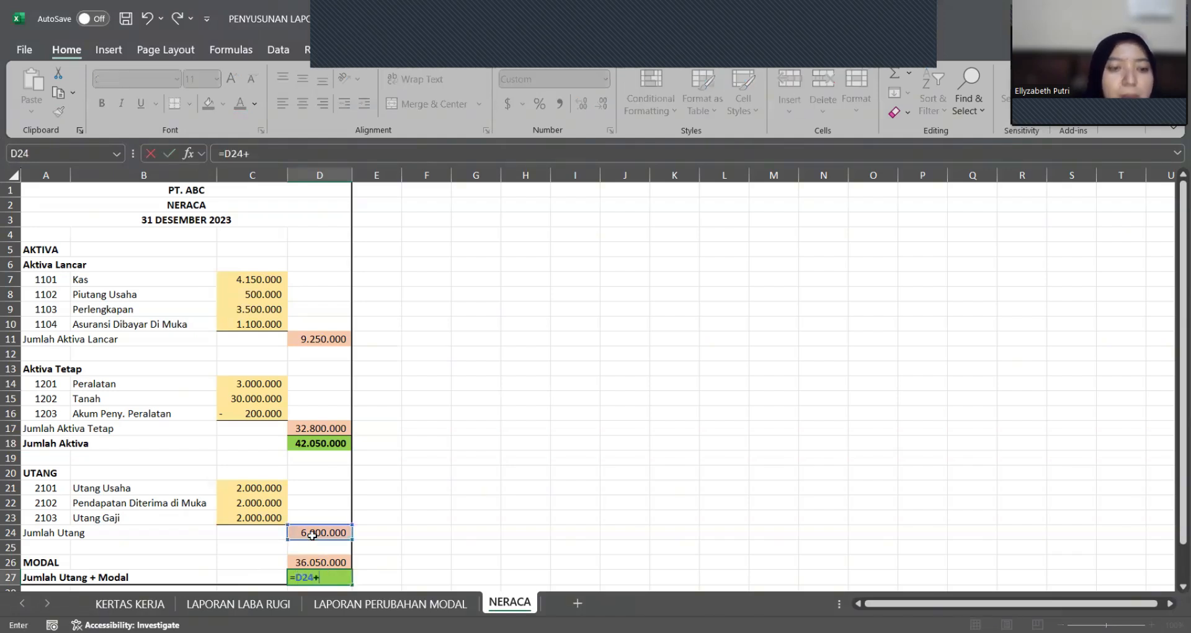
pyautogui.write('+')
pyautogui.click(319, 558)
pyautogui.press('Return')
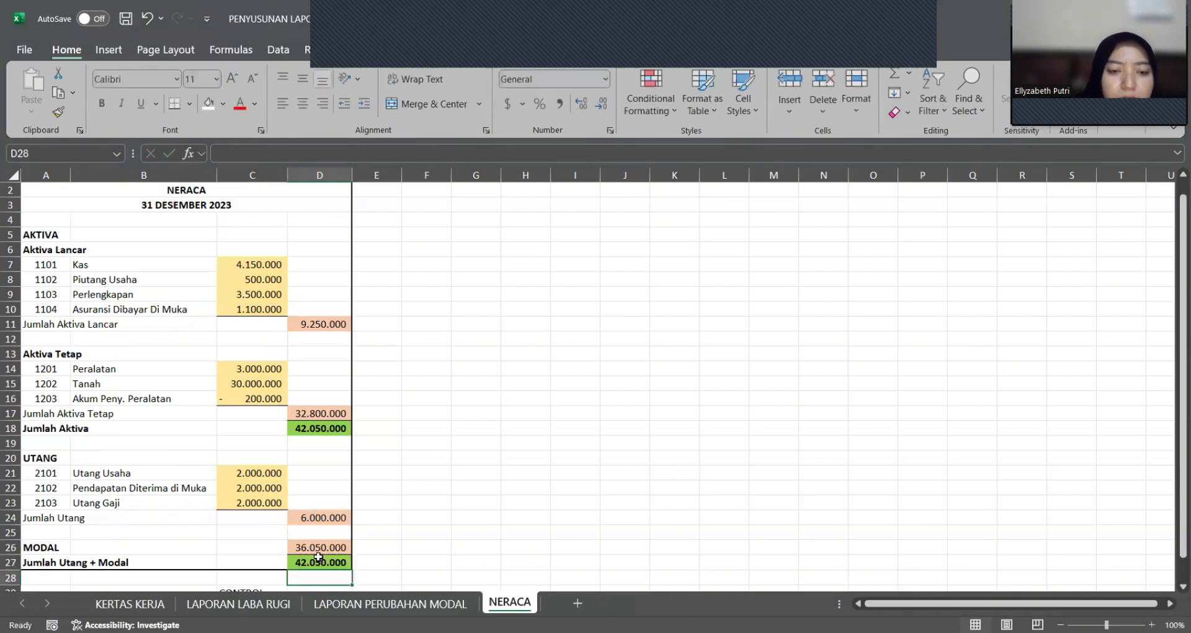
pyautogui.scroll(1, 410, 461)
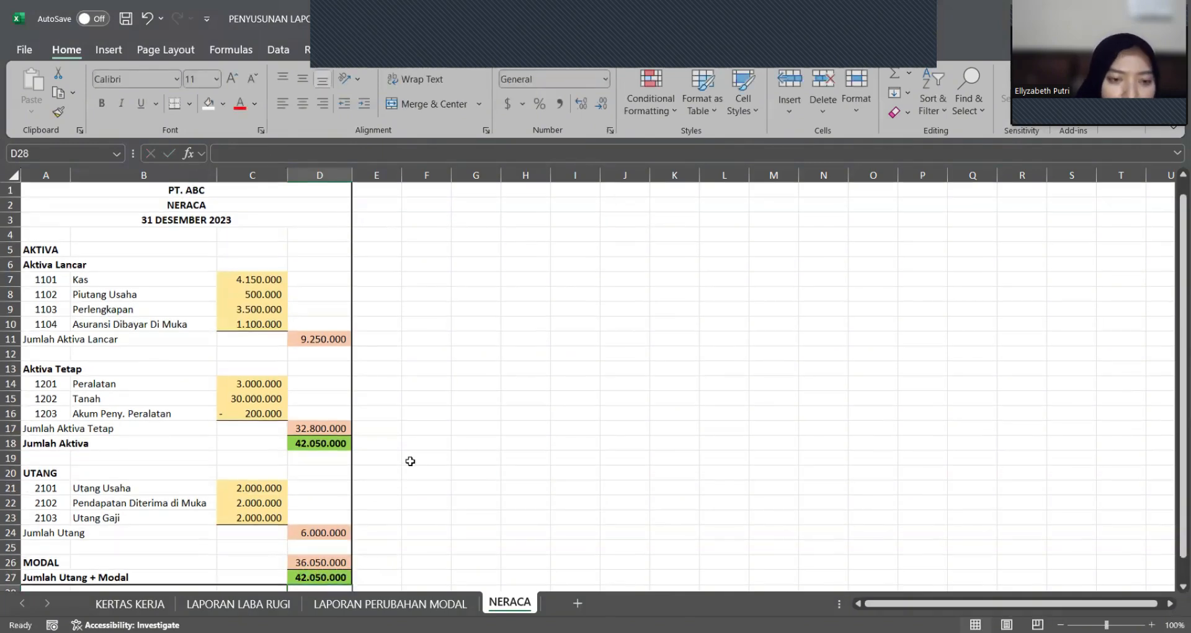
# Step: Calculate the CONTROL check in D29 by subtracting Jumlah Utang + Modal from Jumlah Aktiva with =D18-D27
pyautogui.scroll(-3, 318, 490)
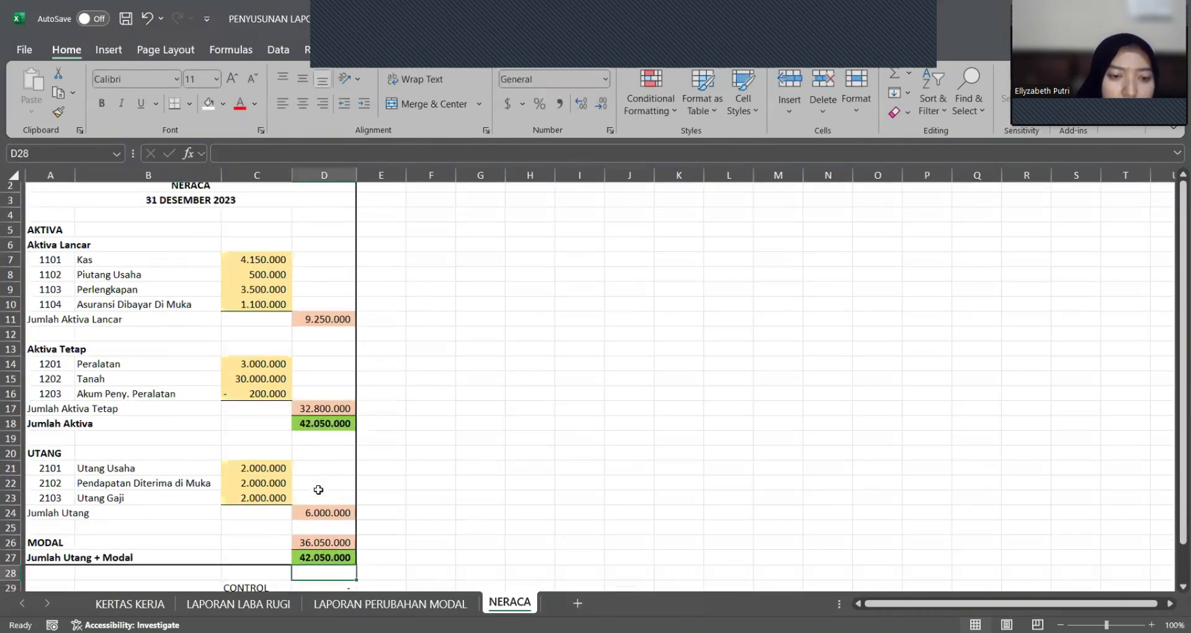
pyautogui.click(308, 560)
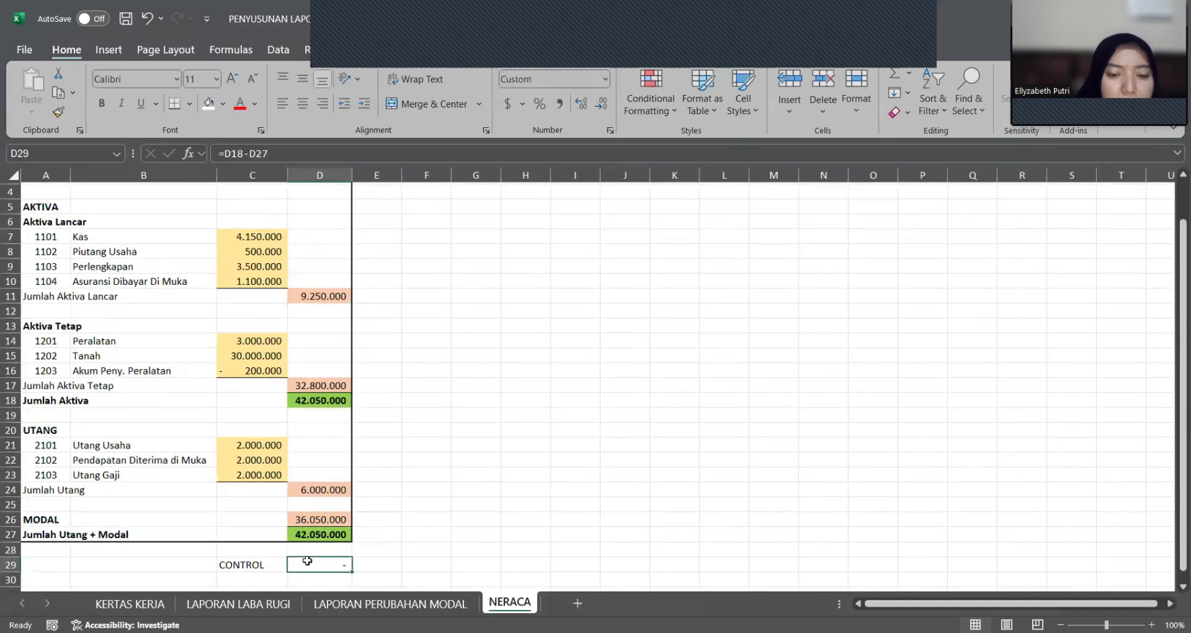
pyautogui.write('=')
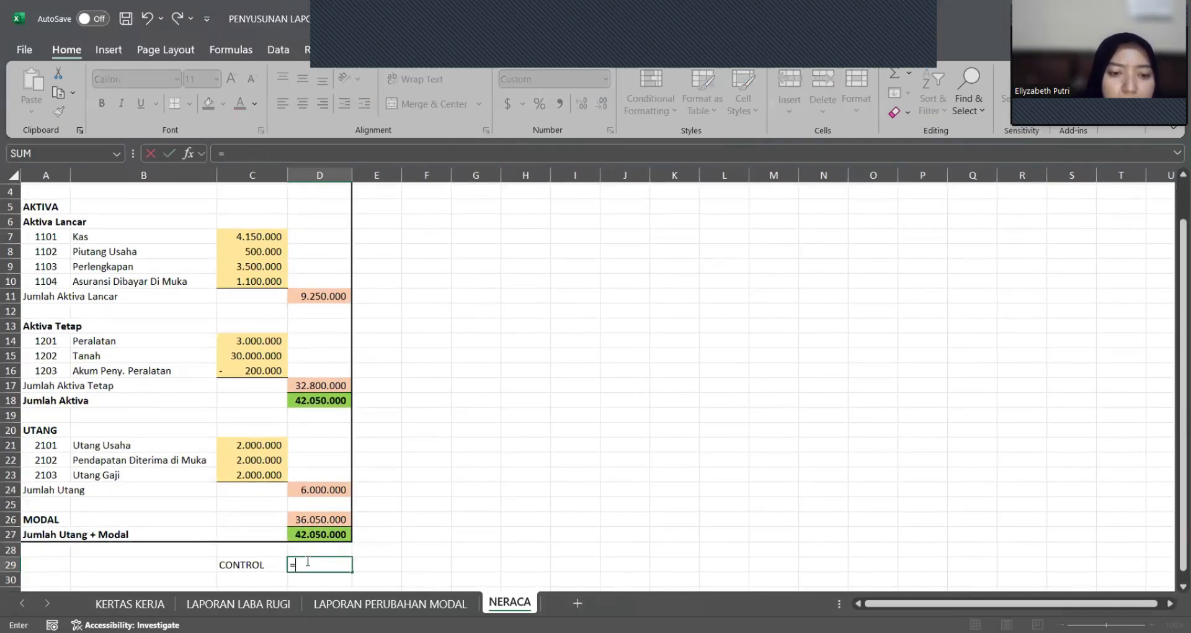
pyautogui.click(327, 401)
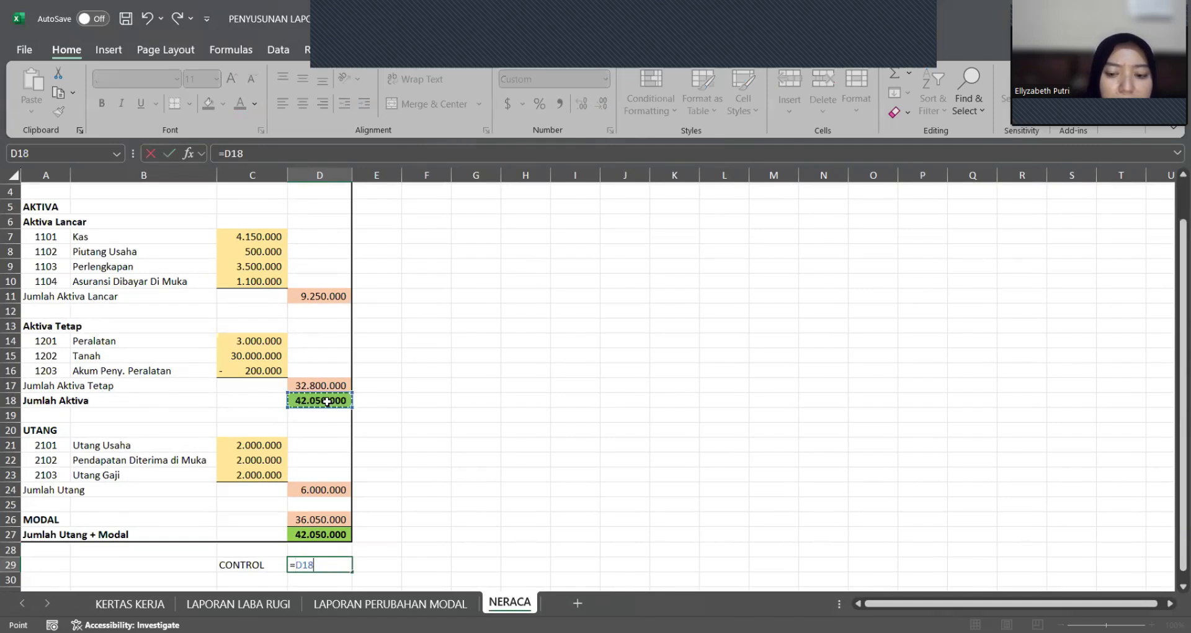
pyautogui.write('-')
pyautogui.click(335, 534)
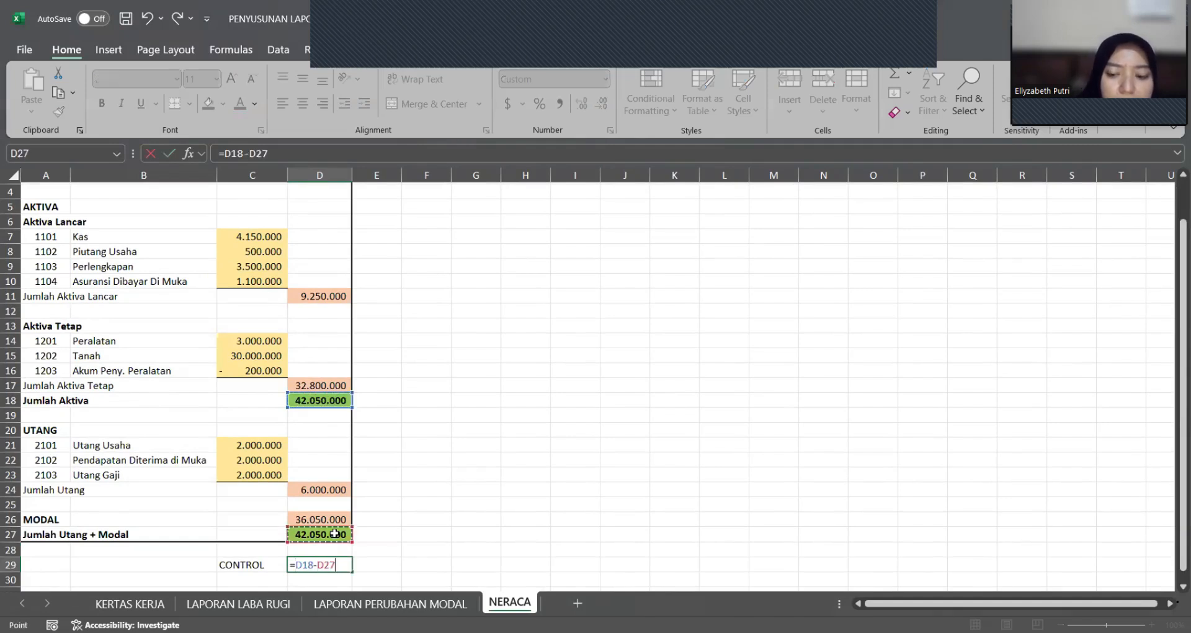
pyautogui.press('Return')
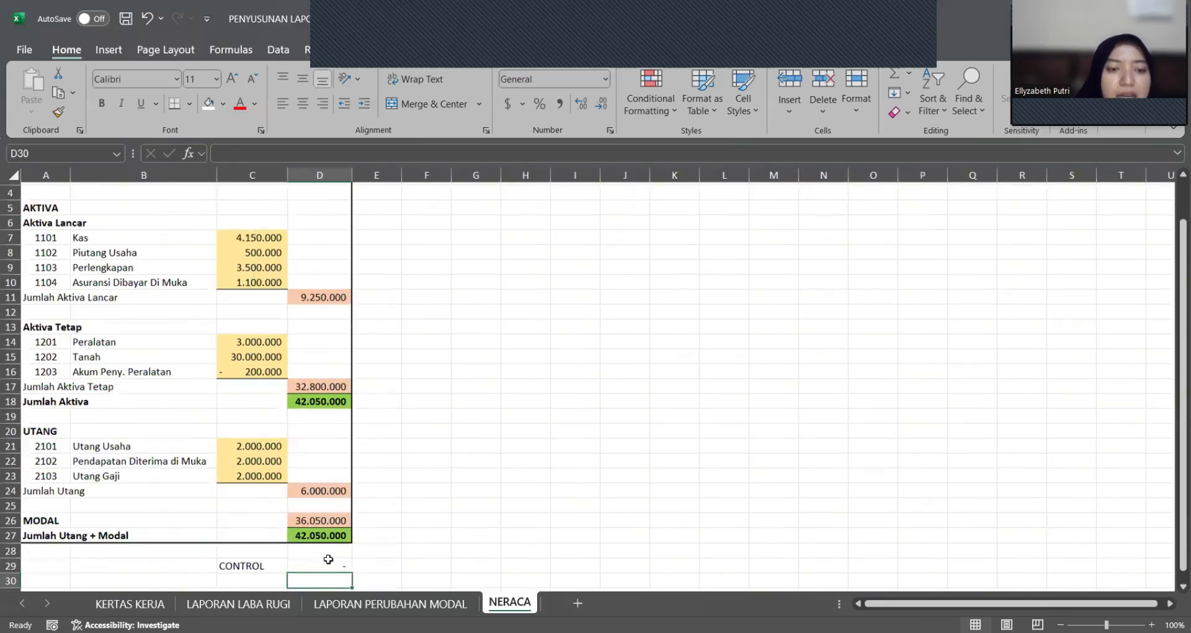
pyautogui.scroll(1, 329, 559)
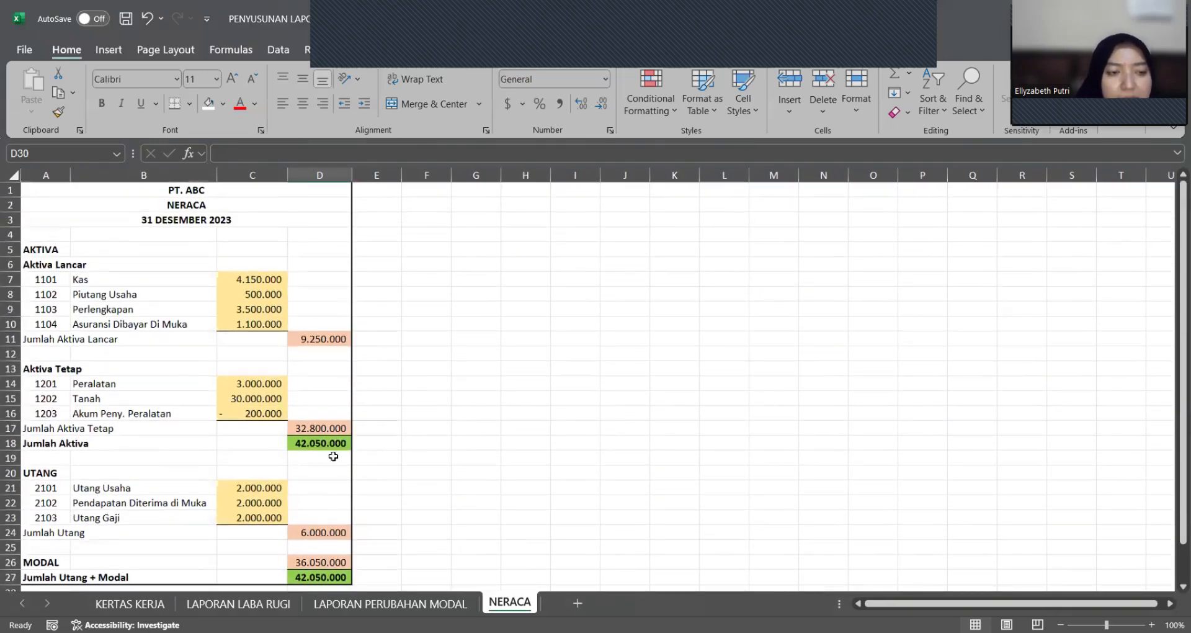
pyautogui.click(364, 446)
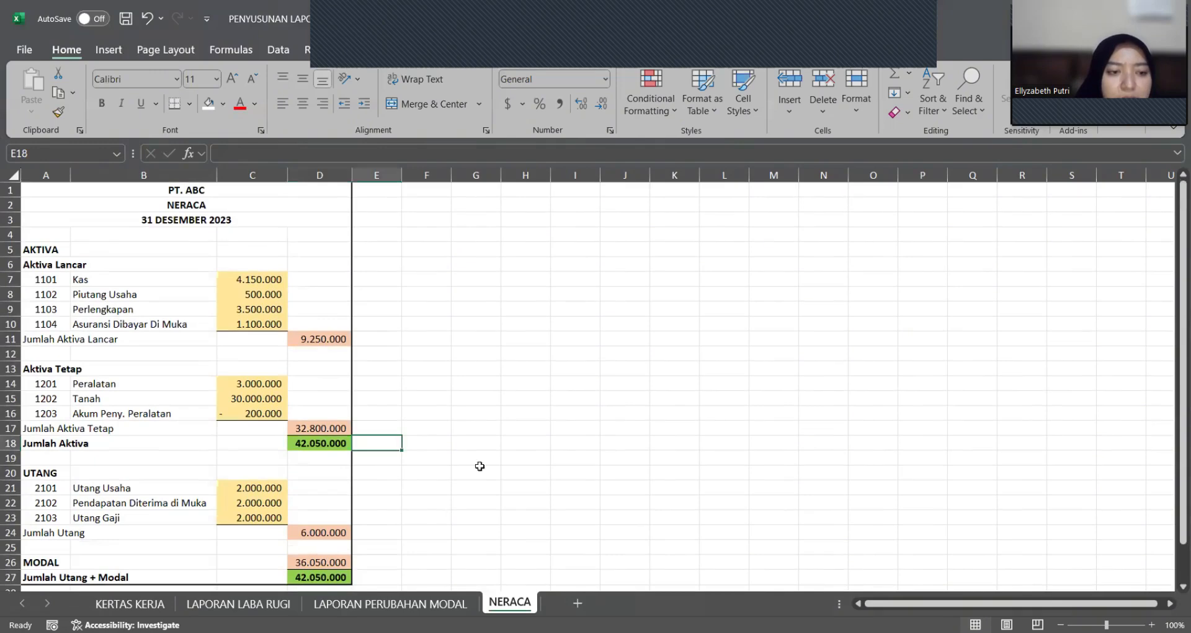
pyautogui.scroll(1, 456, 498)
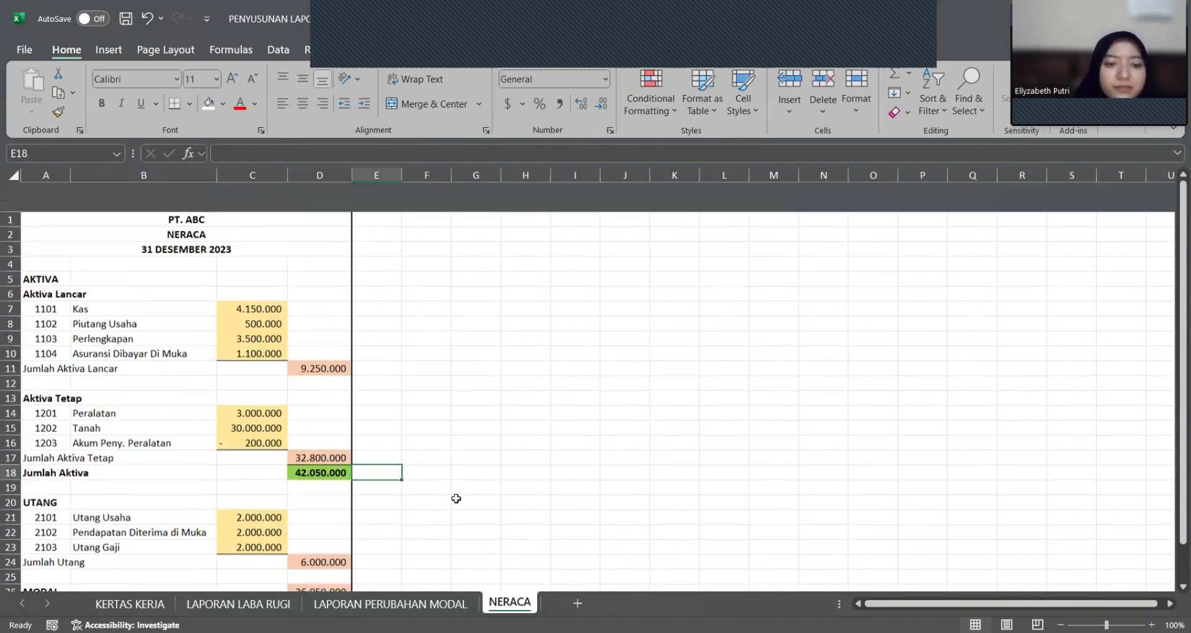
pyautogui.scroll(-1, 456, 499)
pyautogui.scroll(1, 456, 499)
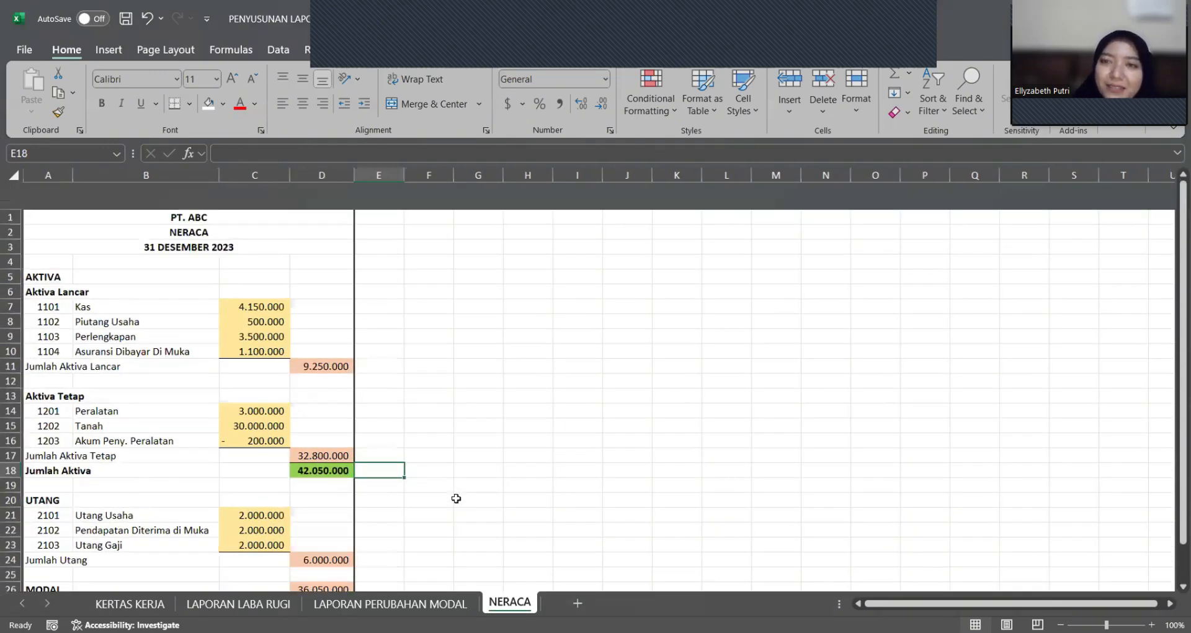
pyautogui.scroll(-2, 455, 499)
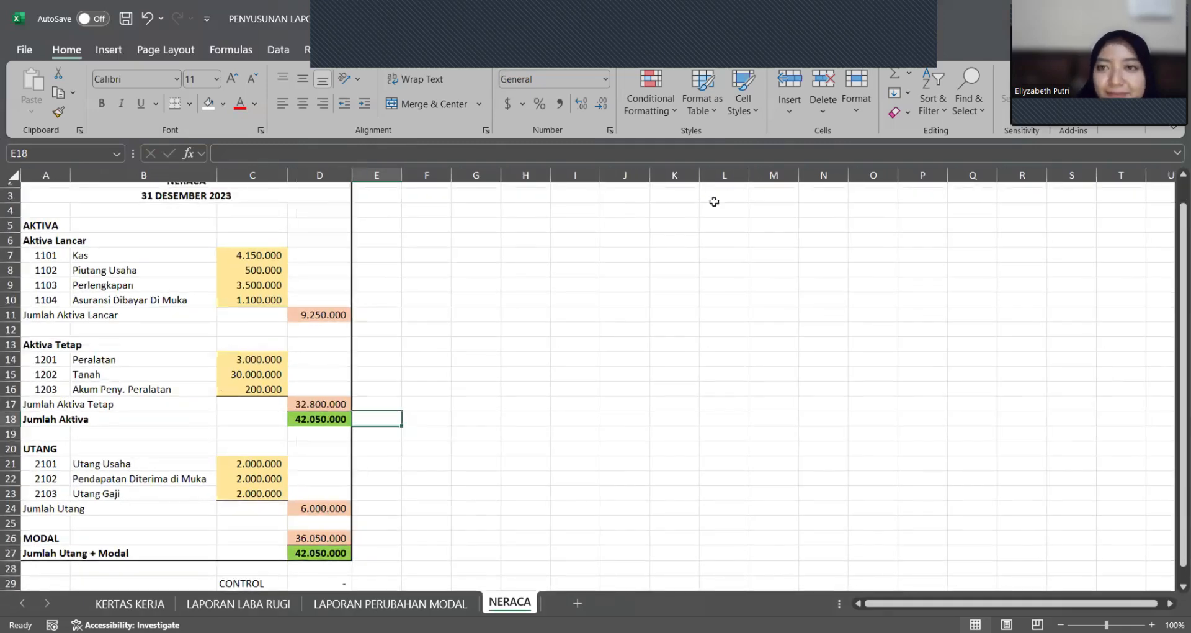